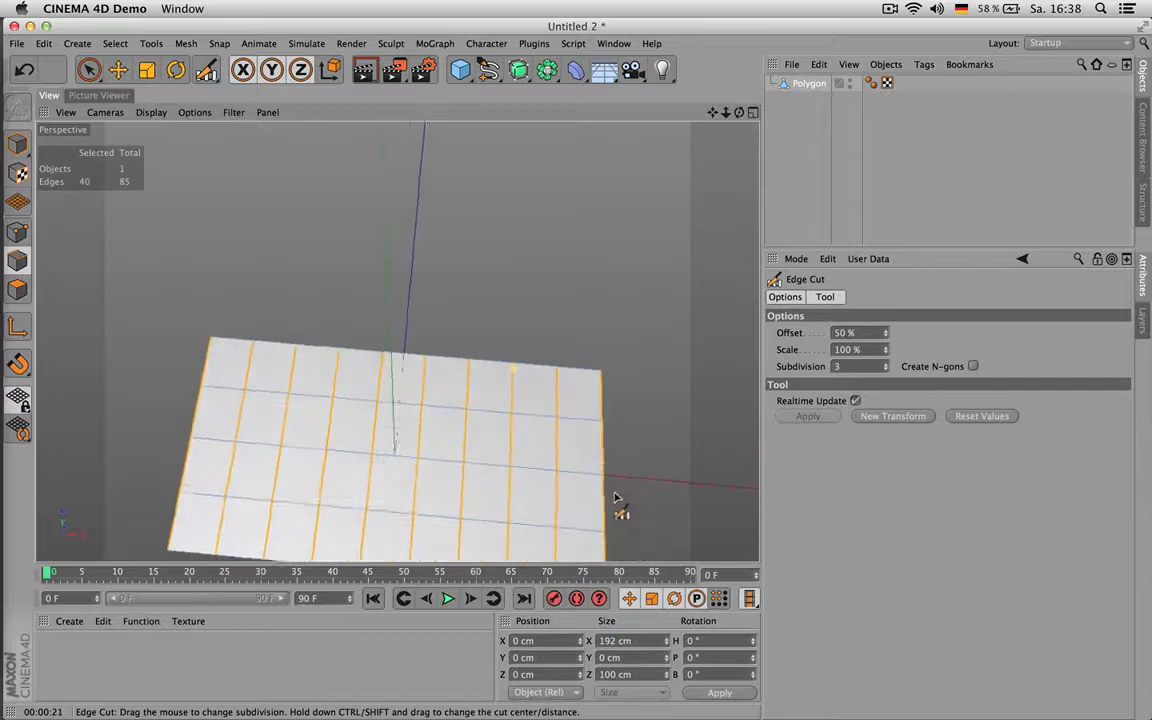
Step: Delete the existing polygon object and add a Plane primitive to the scene
left_click(797, 86)
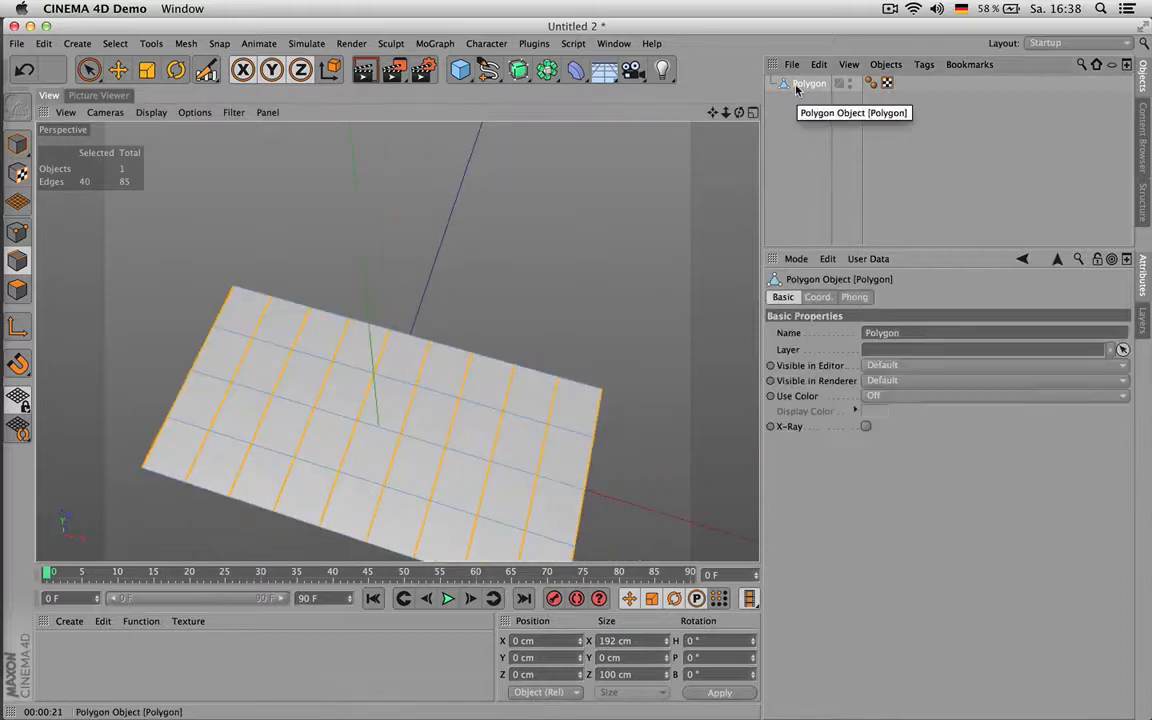
key("Delete")
left_click(463, 76)
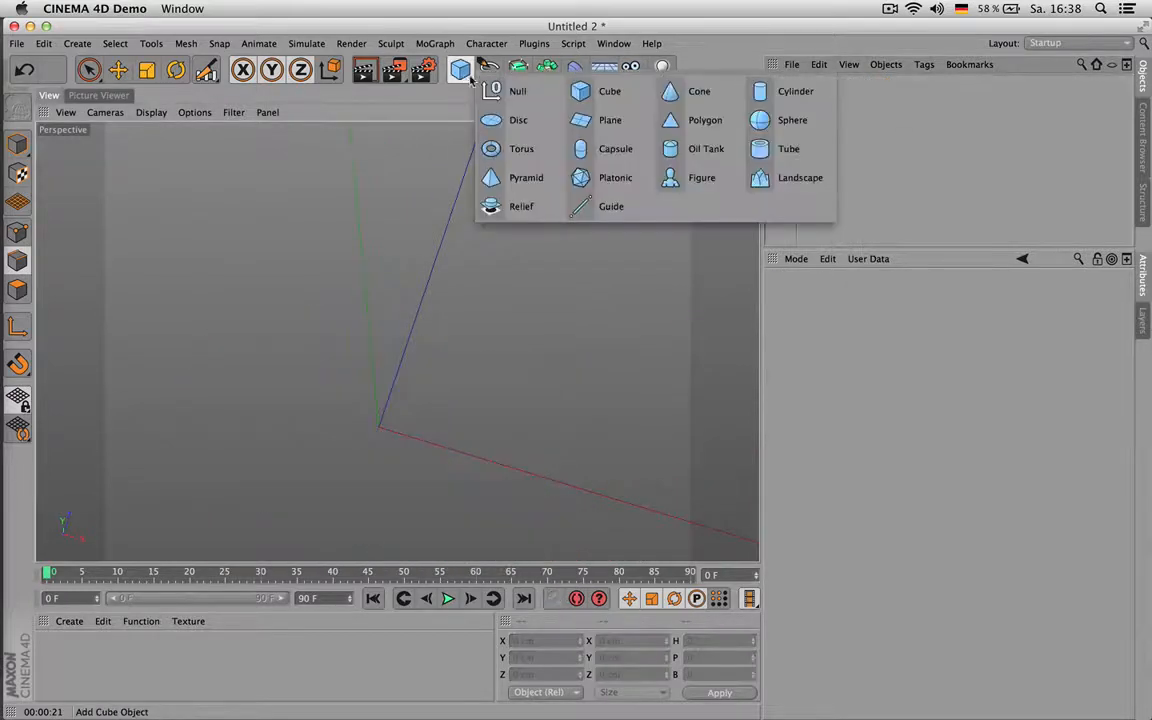
left_click(605, 120)
scroll(468, 296, "down", 2)
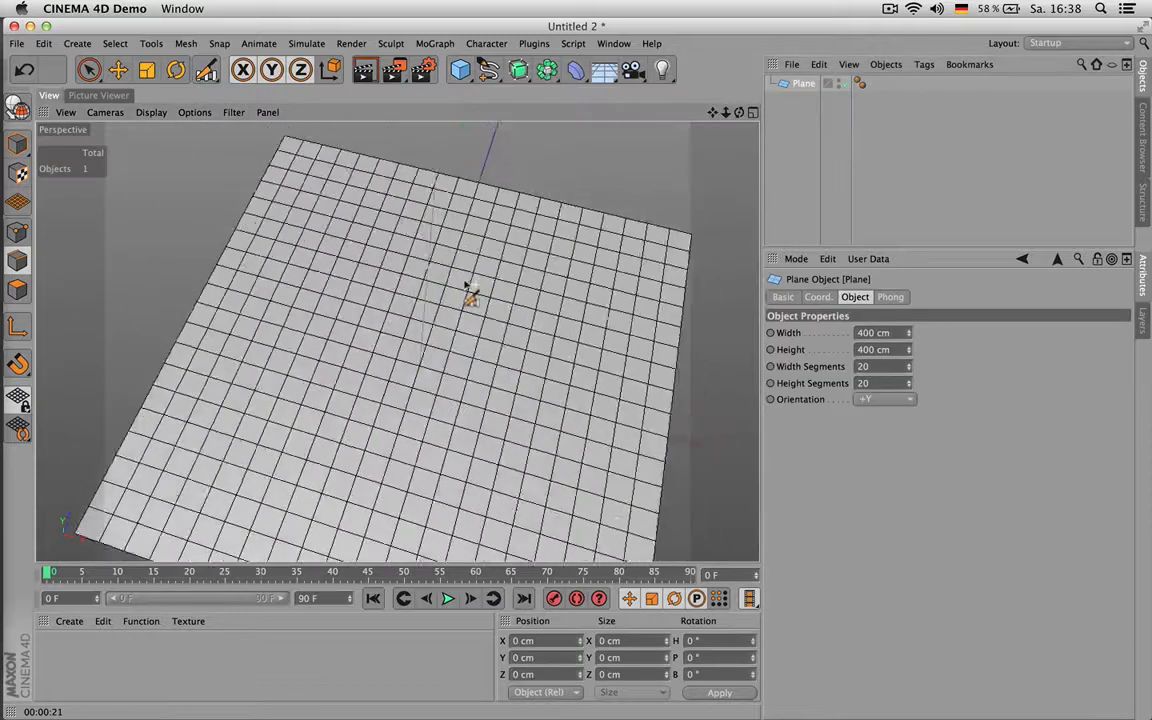
left_click_drag(739, 112, 520, 330)
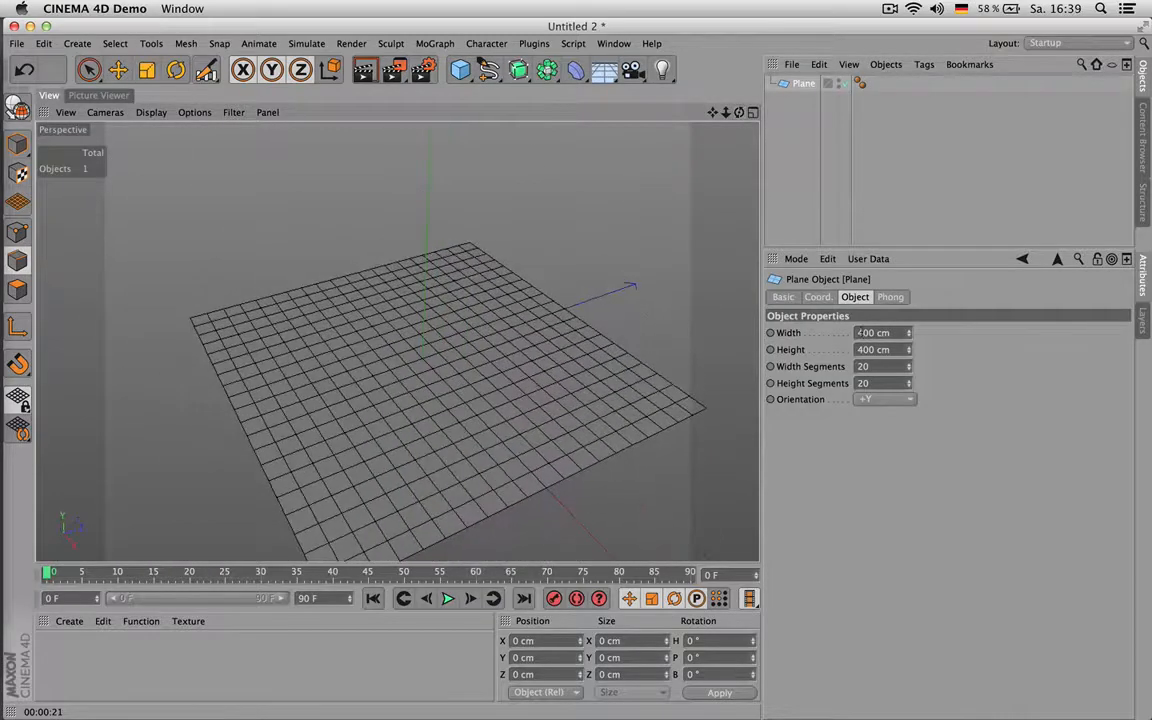
Step: Set the plane's width to 800 cm and its height to 500 cm
type("5")
key("Return")
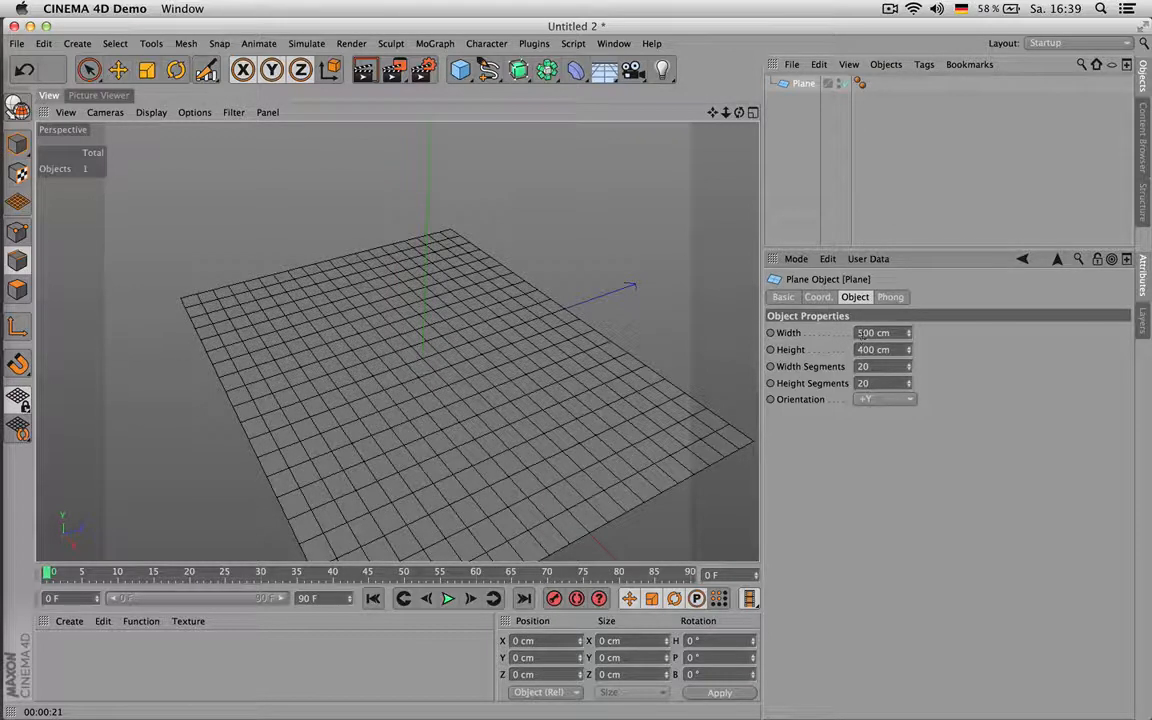
left_click_drag(858, 334, 857, 350)
type("8")
key("Return")
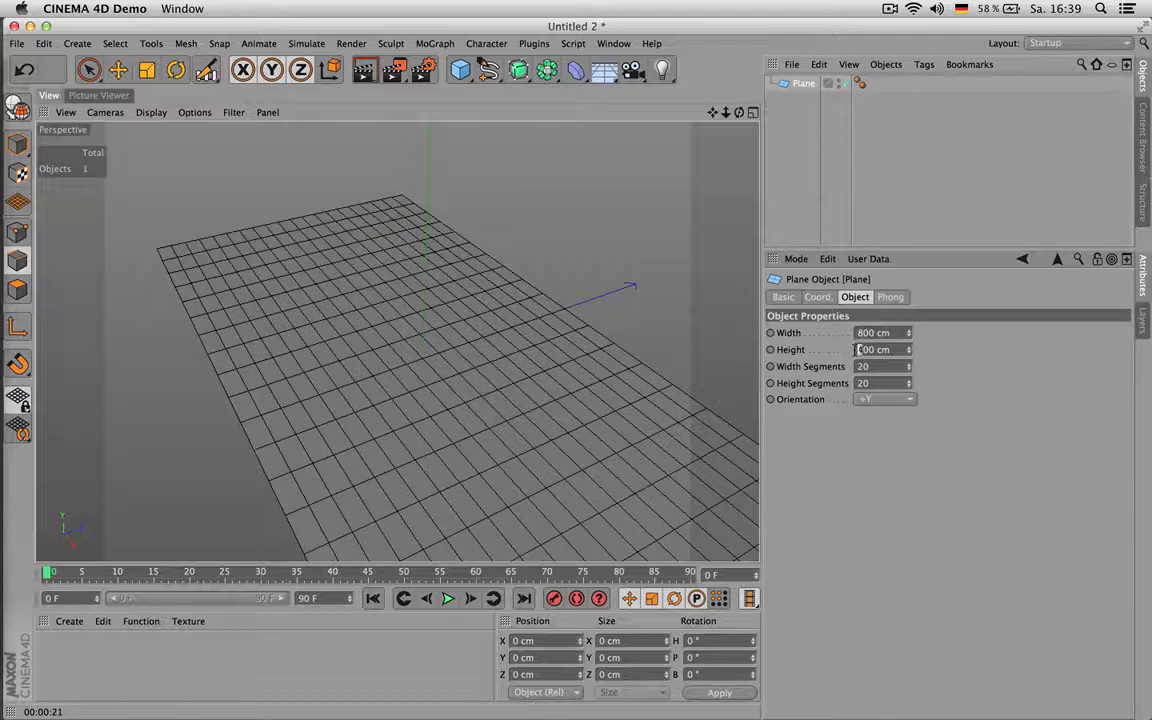
type("5")
key("Return")
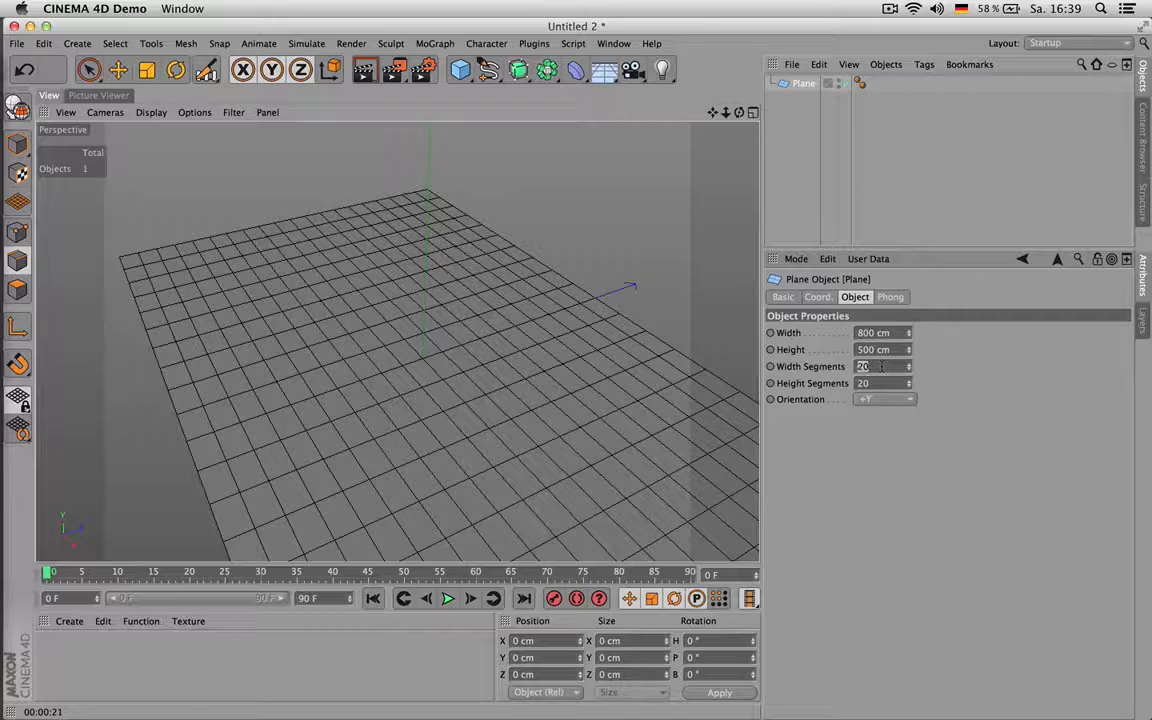
Step: Set the plane's width segments to 80 and height segments to 50
key("Tab")
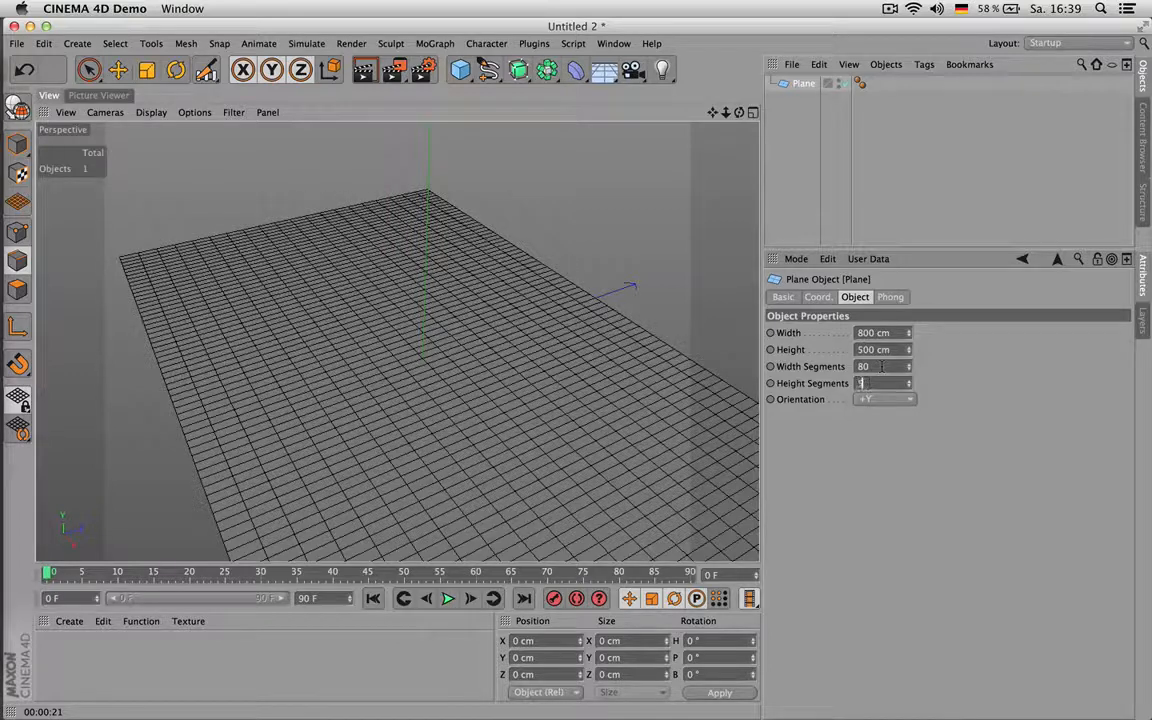
key("Return")
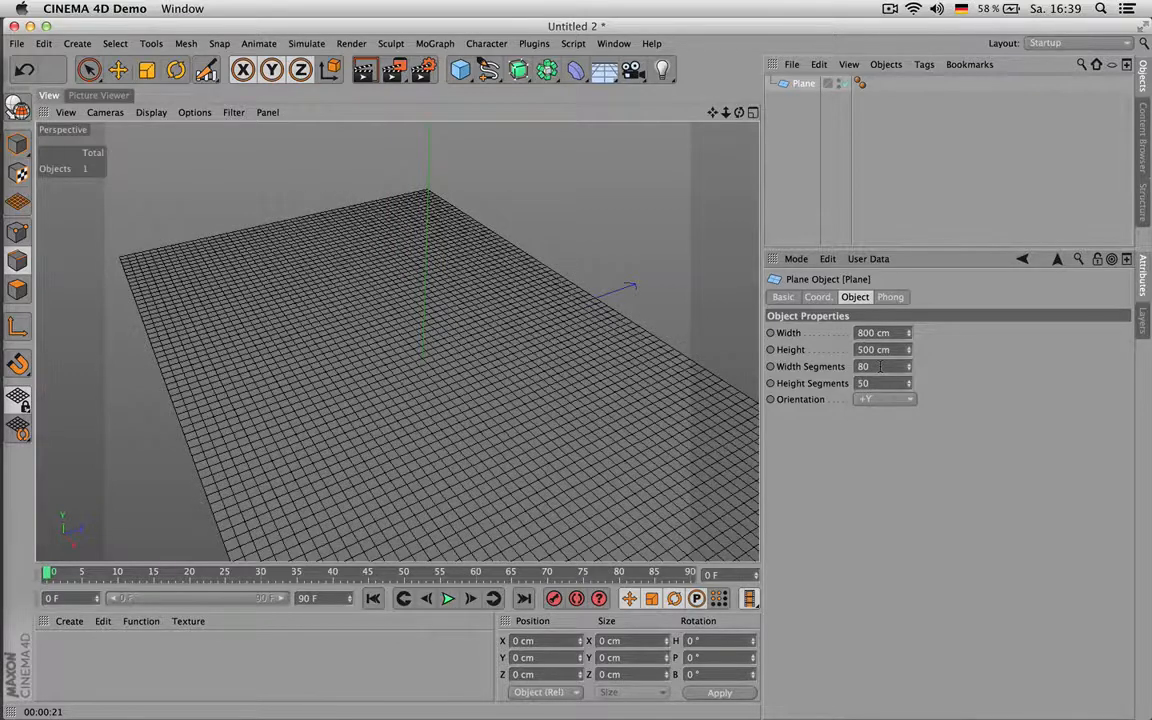
left_click_drag(394, 342, 467, 410, "alt")
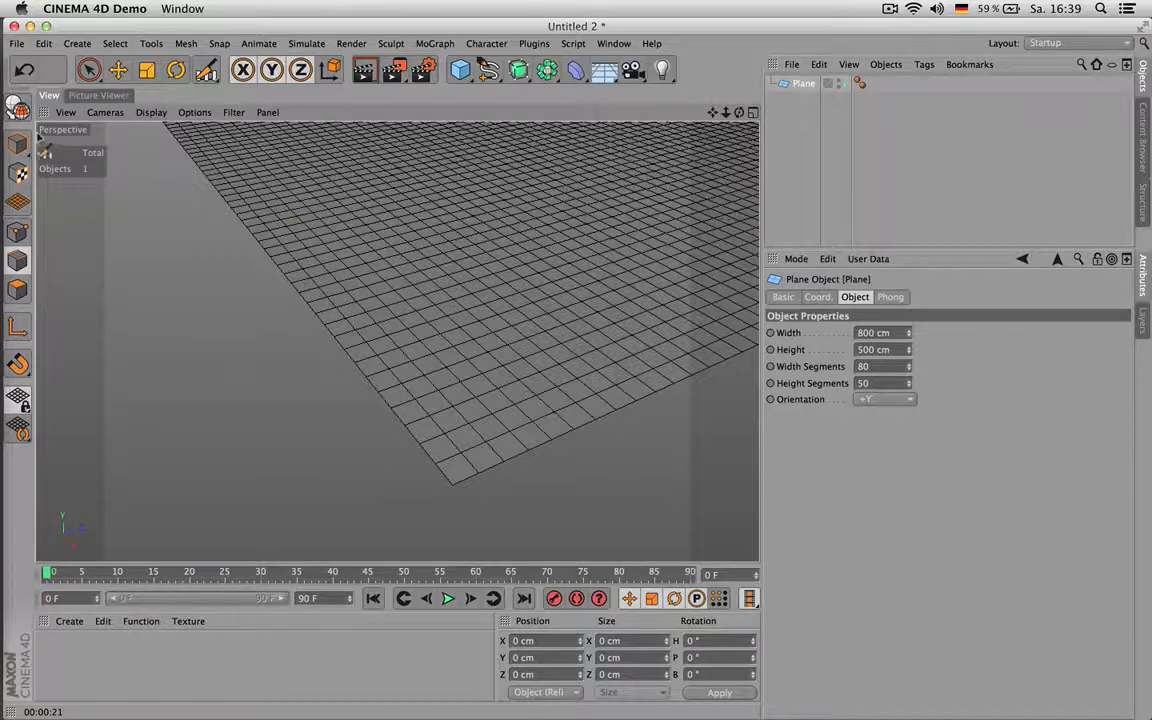
Step: Convert the plane into an editable polygon object and select its nearest corner polygon in polygon mode
left_click(18, 108)
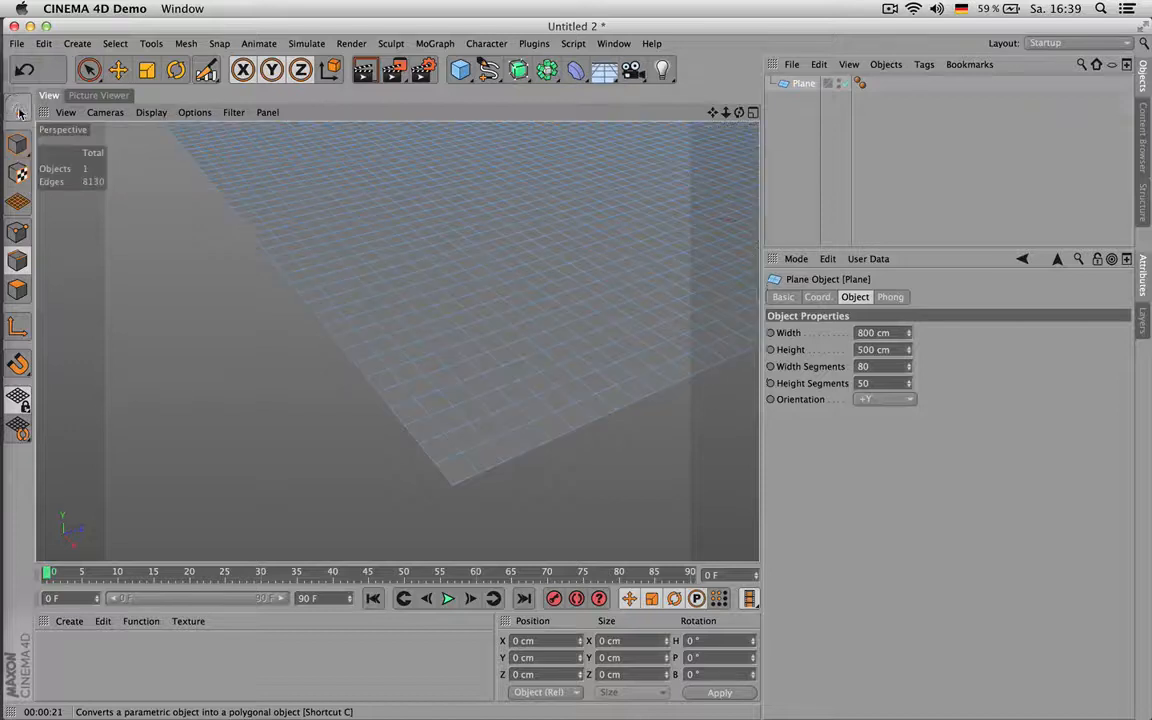
left_click(18, 260)
left_click(18, 289)
left_click(458, 477)
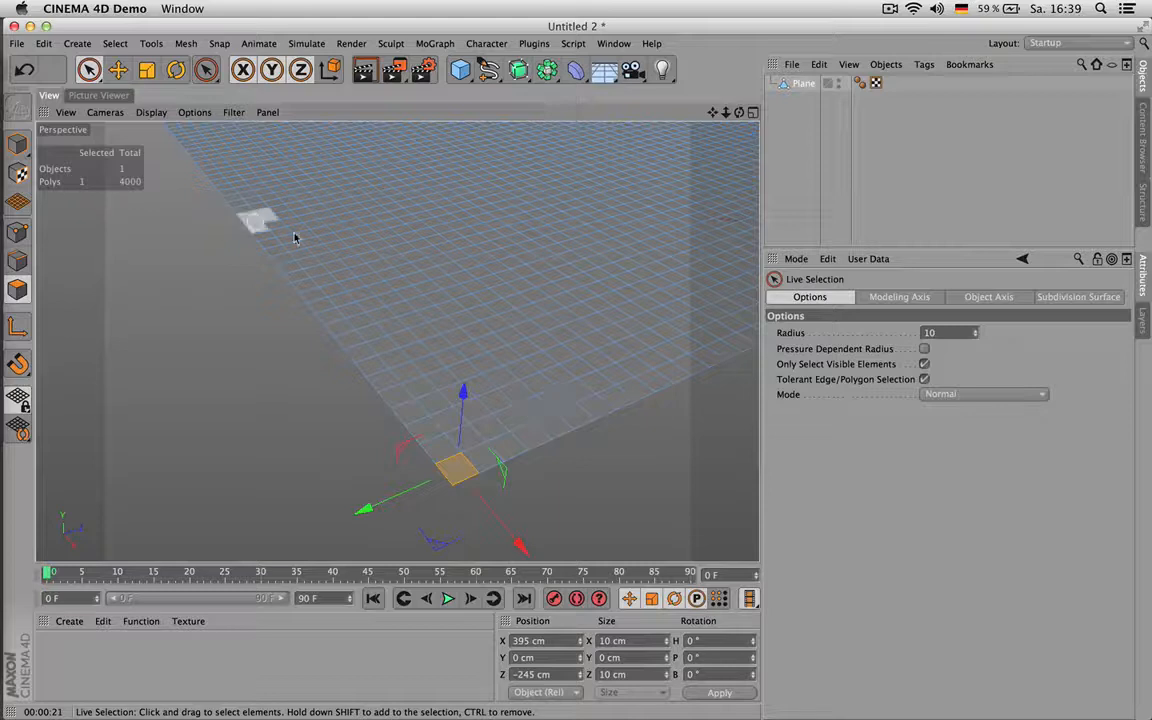
Step: Undo the polygon selection, the conversion to an editable object and the segment changes
key("super+z")
key("super+z")
key("super+z")
key("super+z")
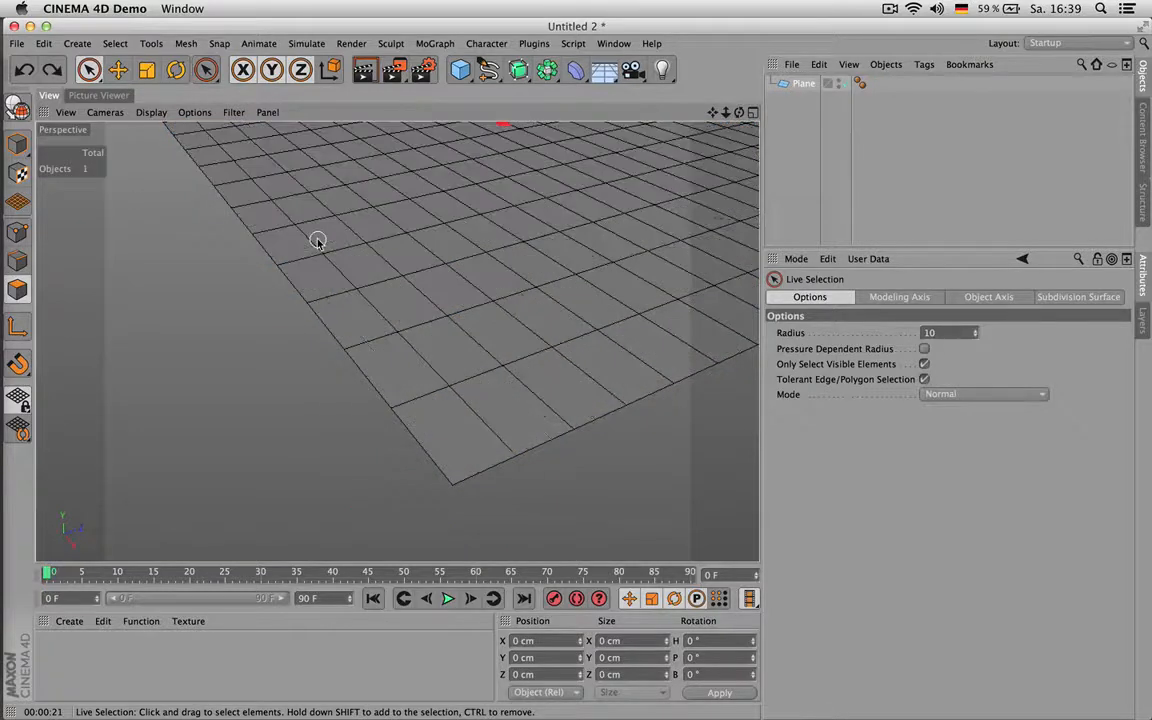
key("super+z")
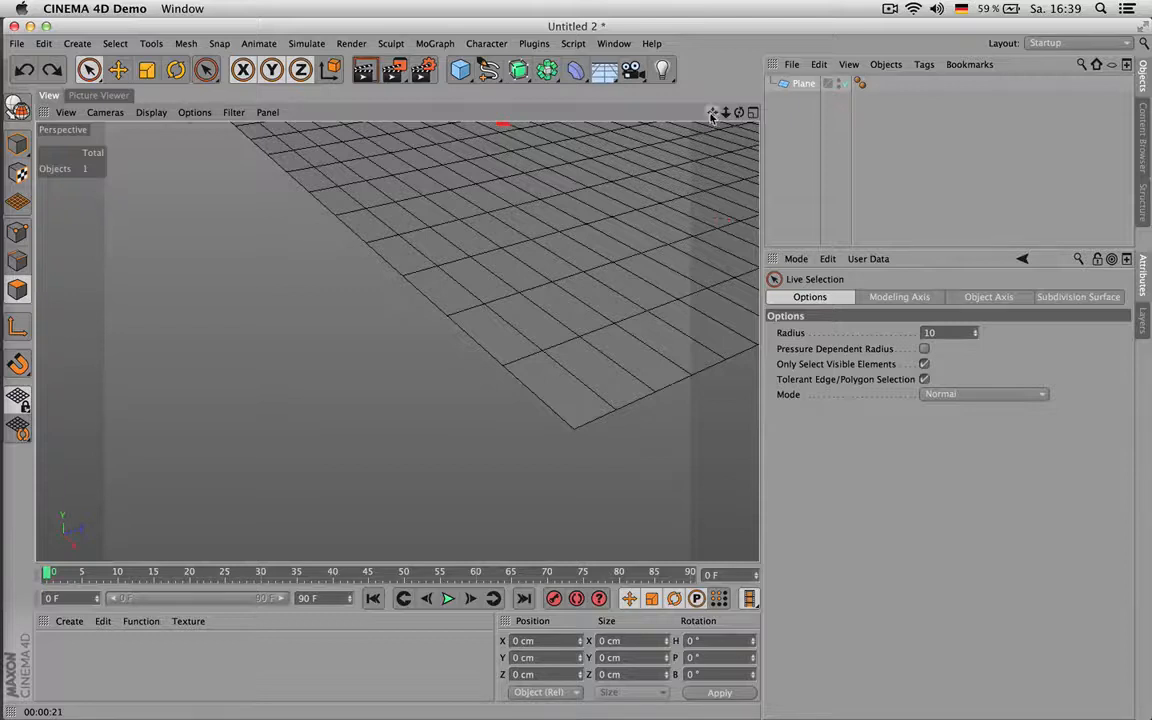
Step: Subdivide the parametric plane again with 80 width segments and 50 height segments
left_click_drag(712, 112, 622, 176)
left_click(801, 84)
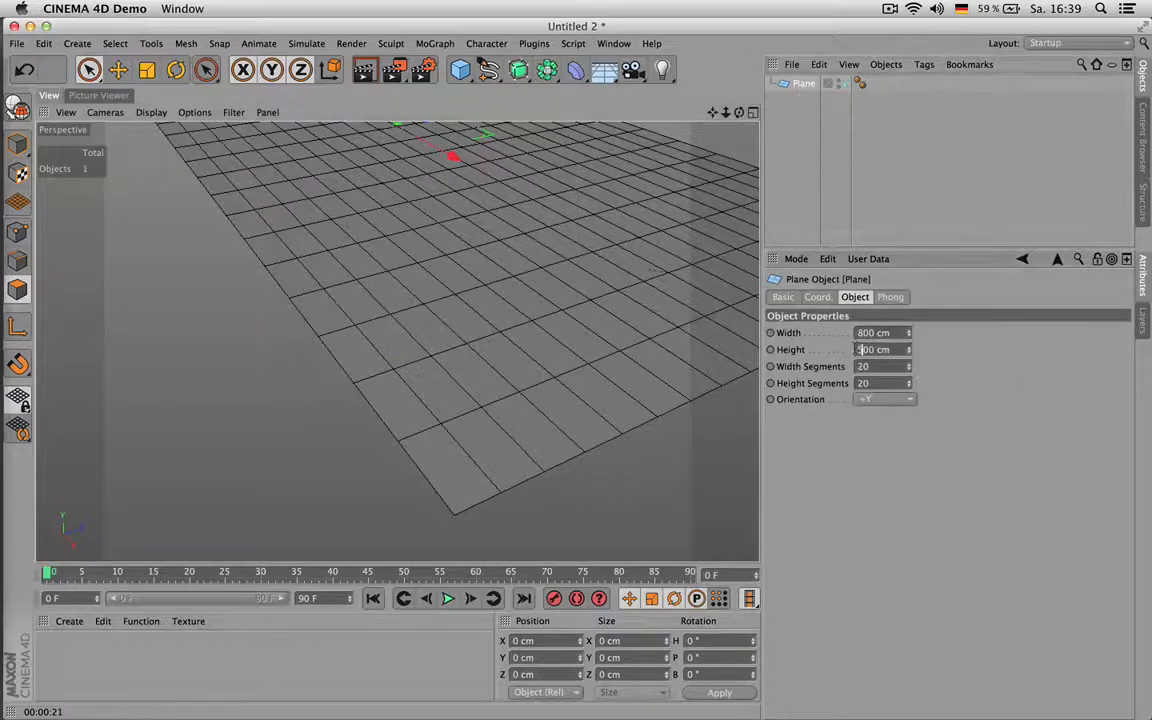
left_click(884, 368)
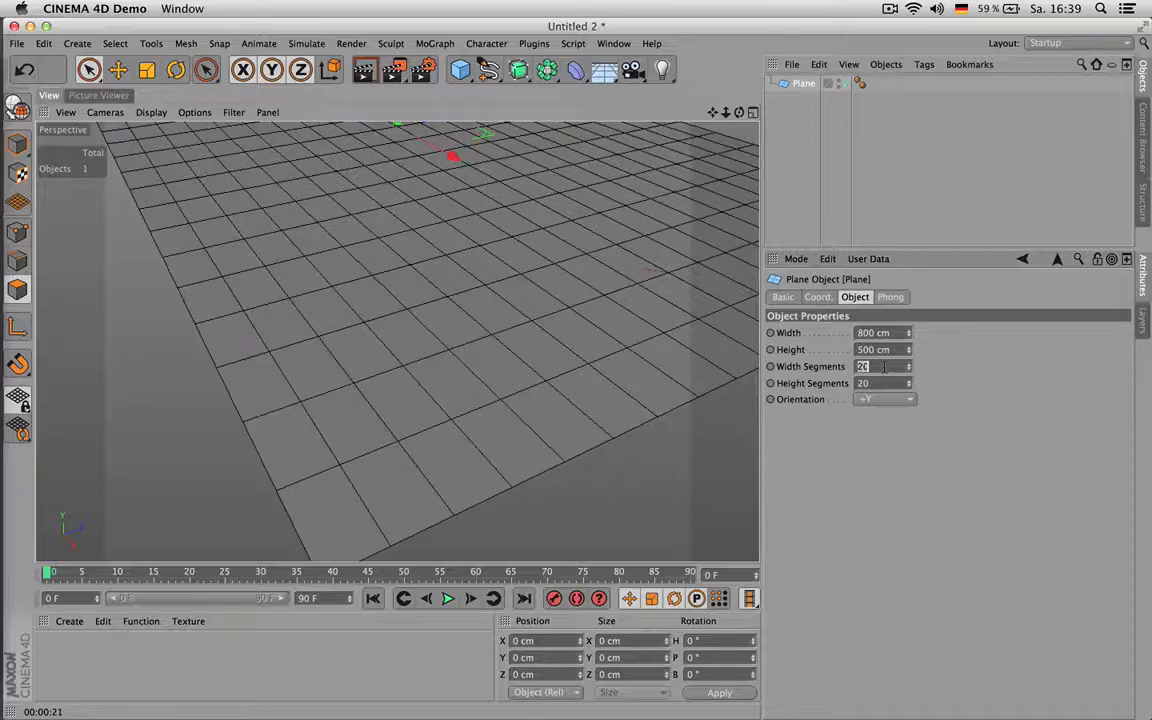
key("Tab")
type("5")
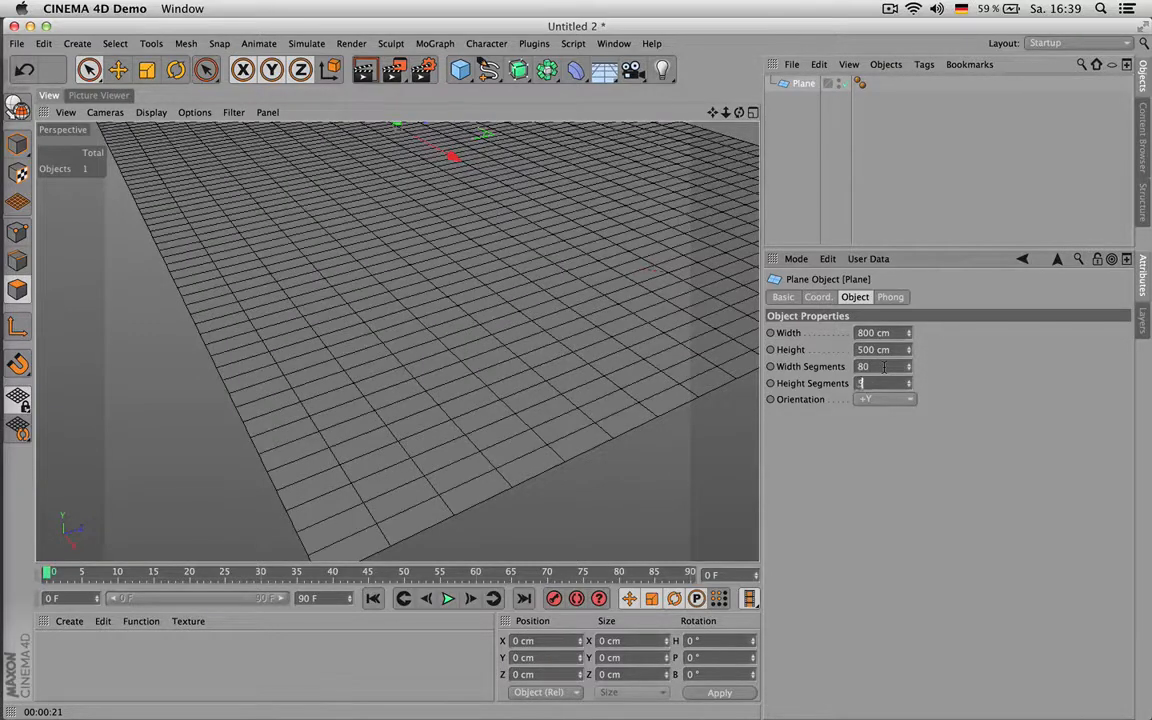
type("0")
key("Return")
left_click_drag(650, 375, 397, 342, "alt")
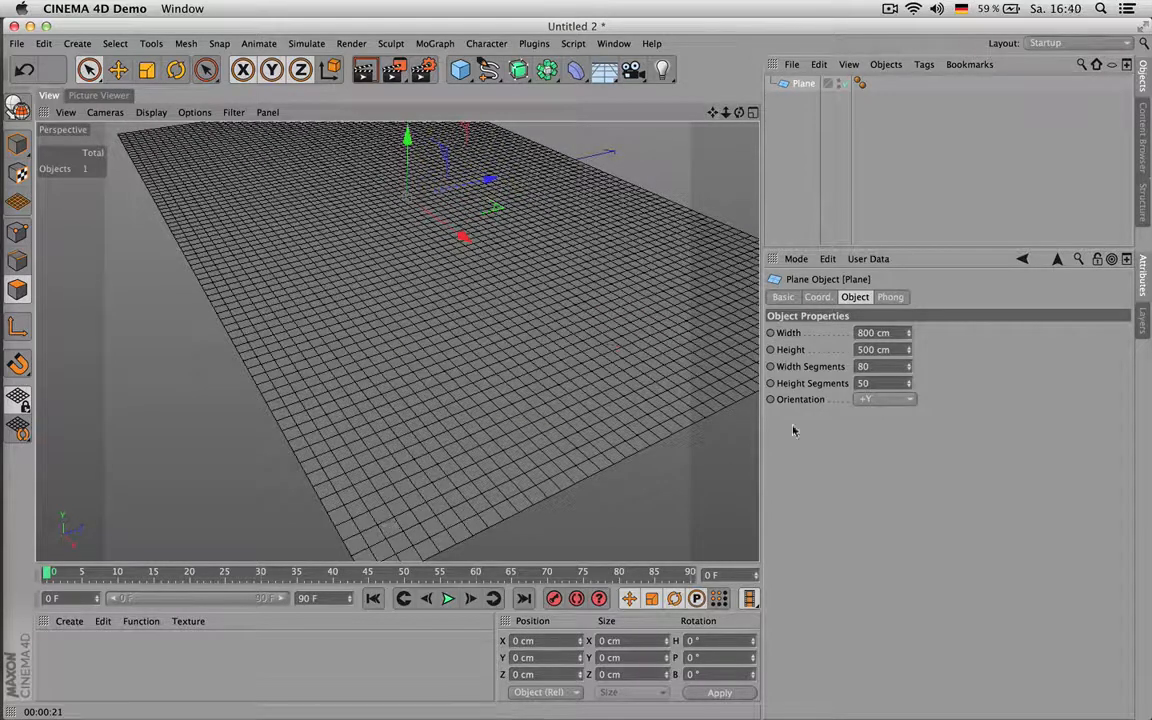
Step: Reduce the plane's subdivision to 16 width segments and 10 height segments
left_click(884, 367)
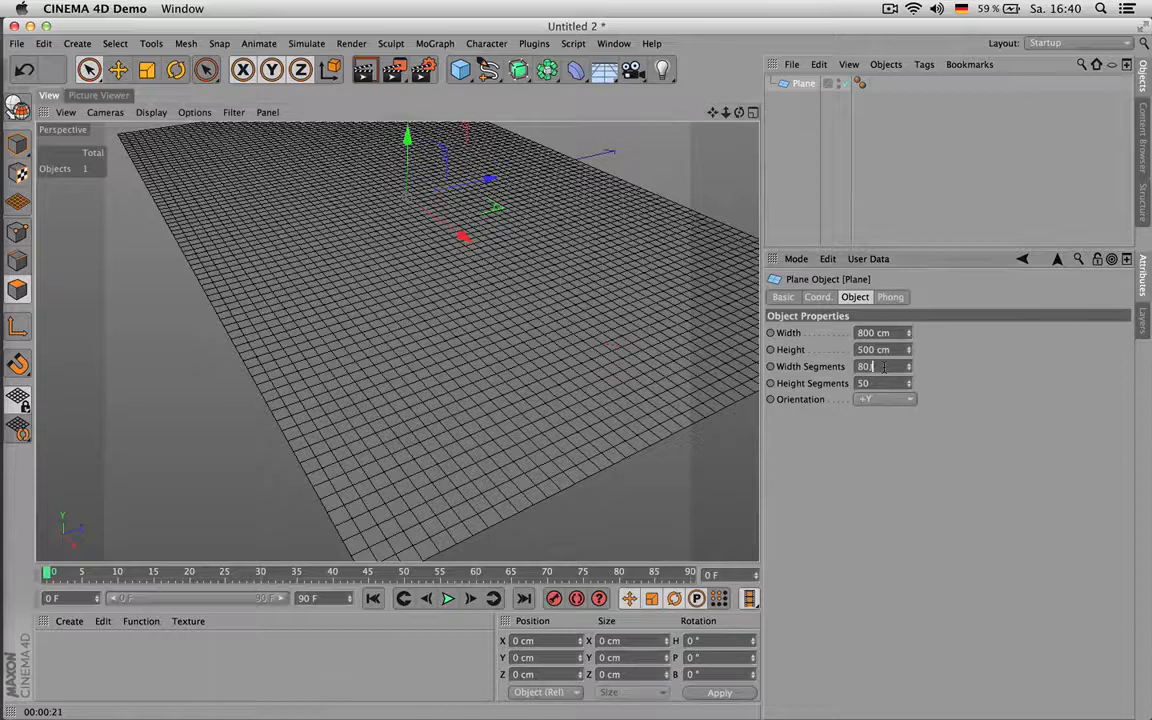
type("16")
key("Tab")
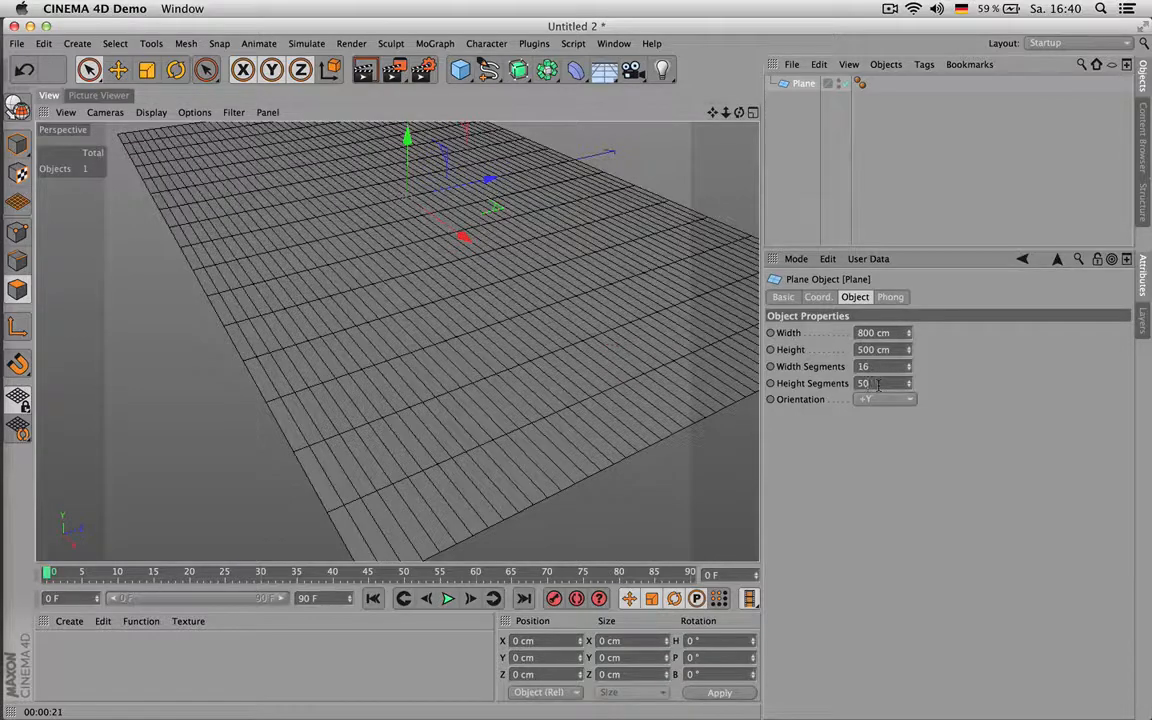
type("10")
key("Return")
scroll(468, 345, "down", 3)
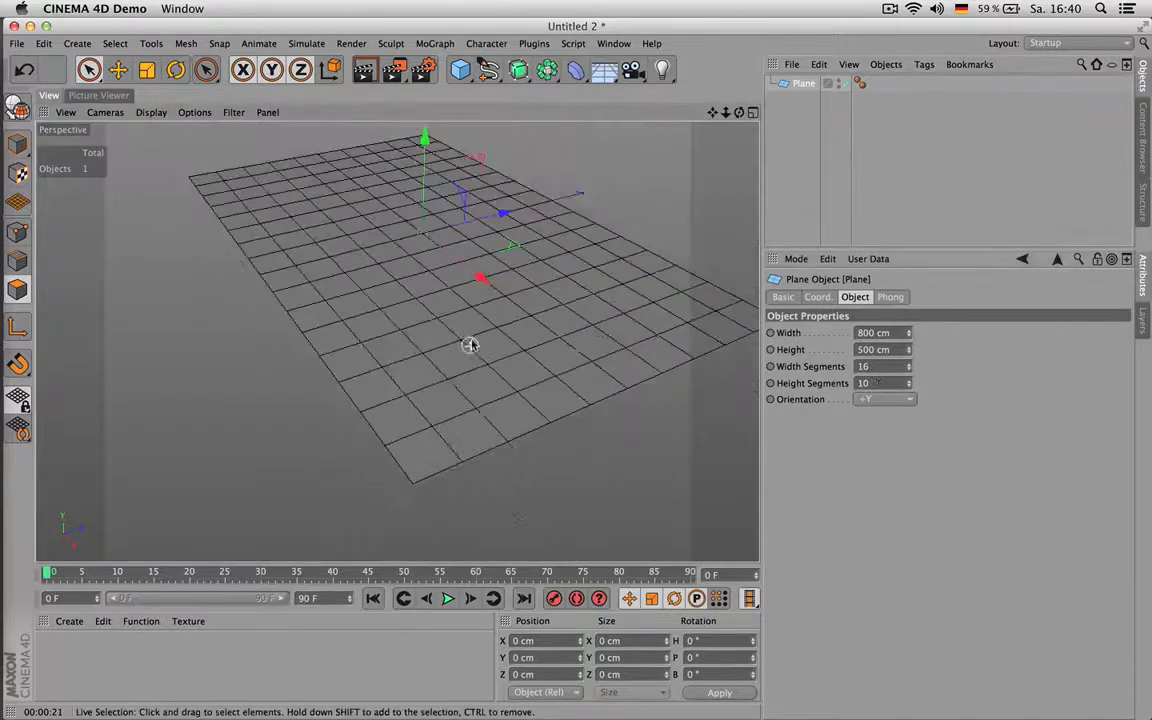
left_click_drag(713, 113, 670, 170)
mouse_move(739, 113)
left_mouse_down()
mouse_move(840, 113)
mouse_move(717, 115)
left_mouse_up()
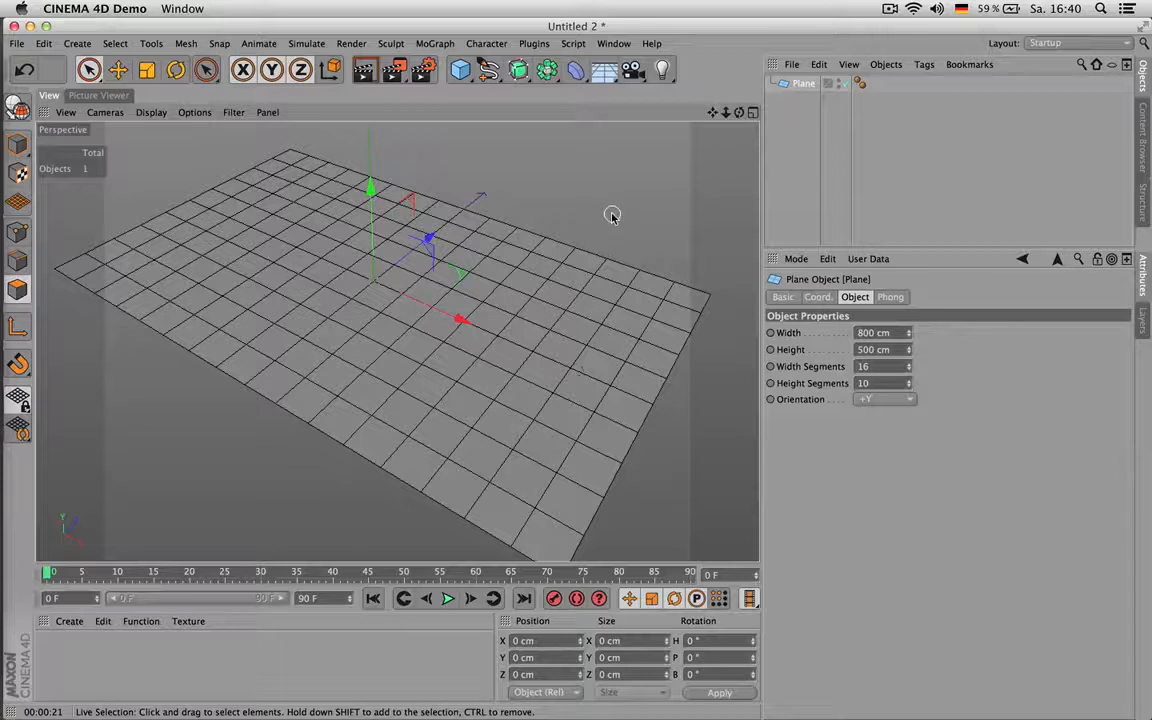
Step: Rename the Plane object to orig
double_click(807, 85)
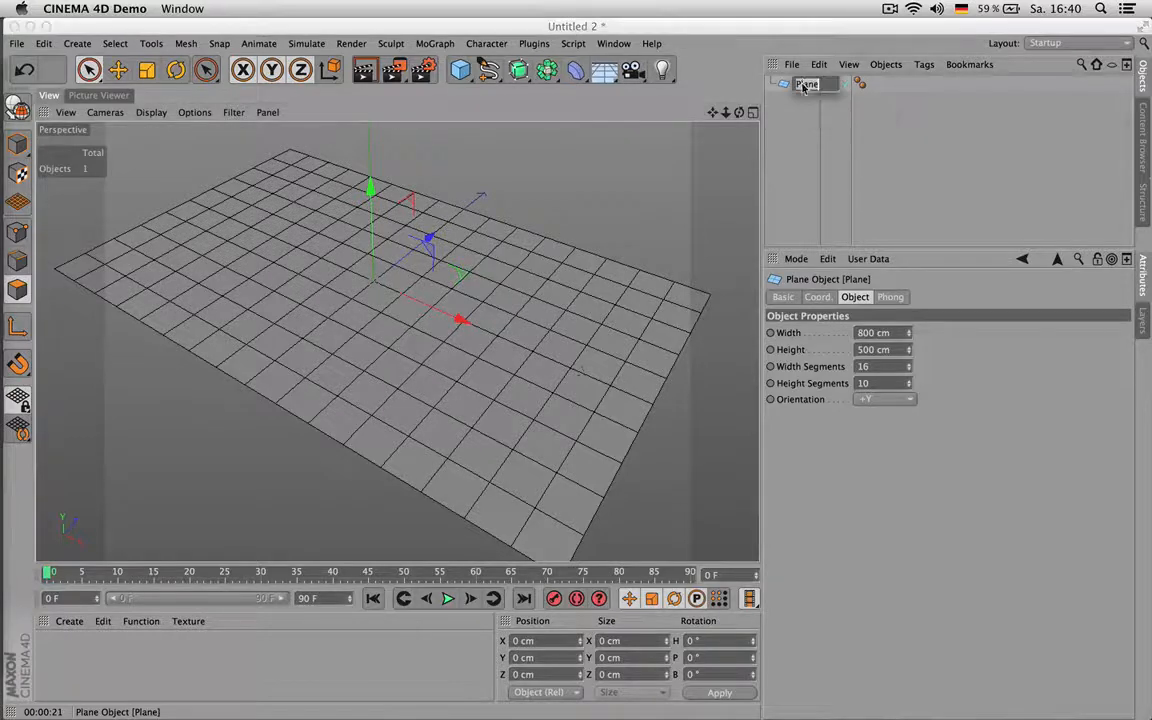
type("orig")
key("Return")
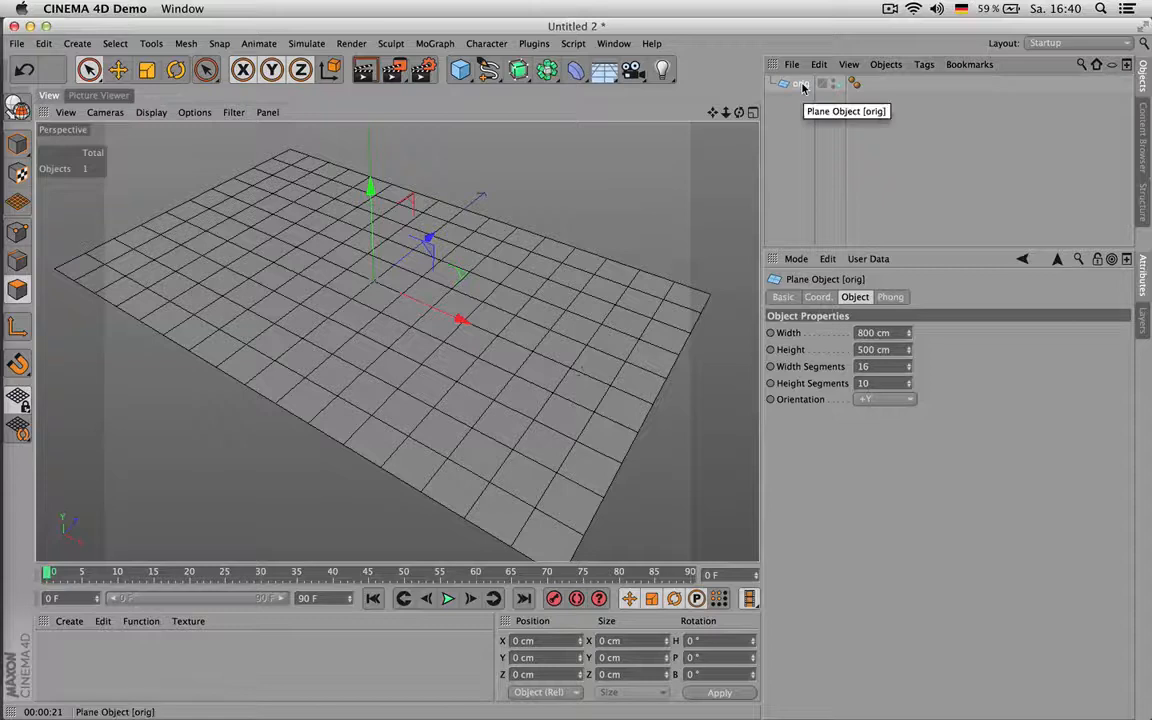
Step: Duplicate the orig plane and disable the original, keeping it as a backup
key("super+c")
key("super+v")
left_click(809, 102)
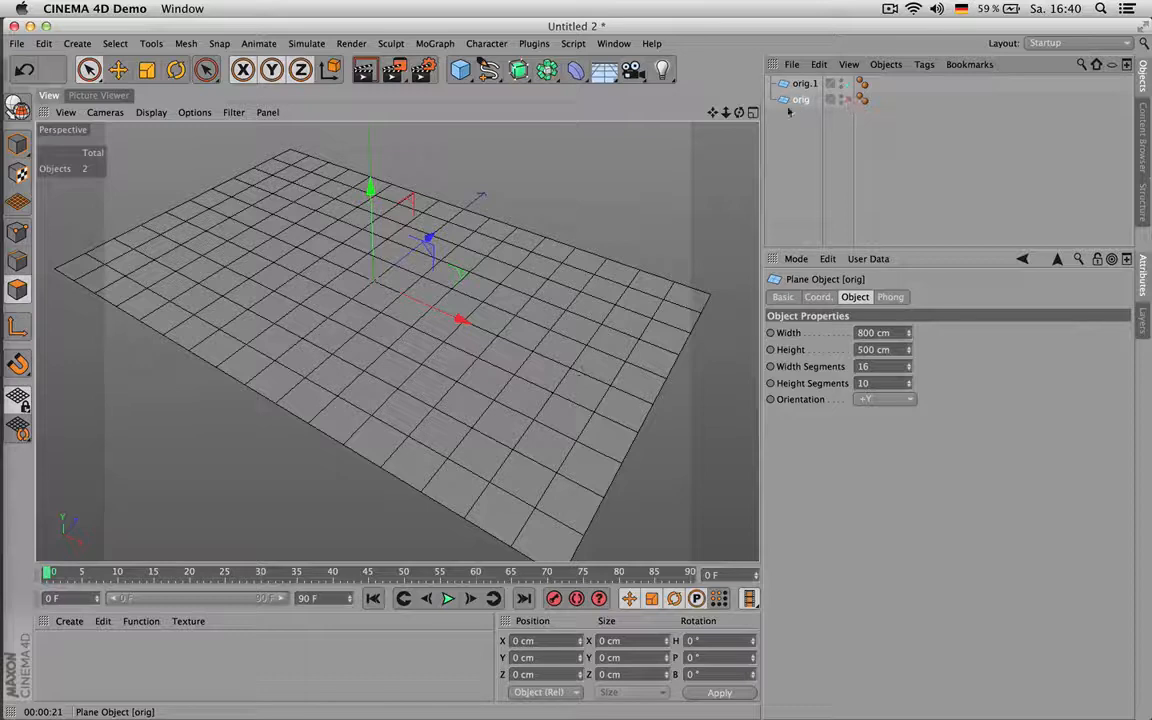
Step: Convert the orig.1 plane into an editable polygon object and select all its polygons
left_click(803, 85)
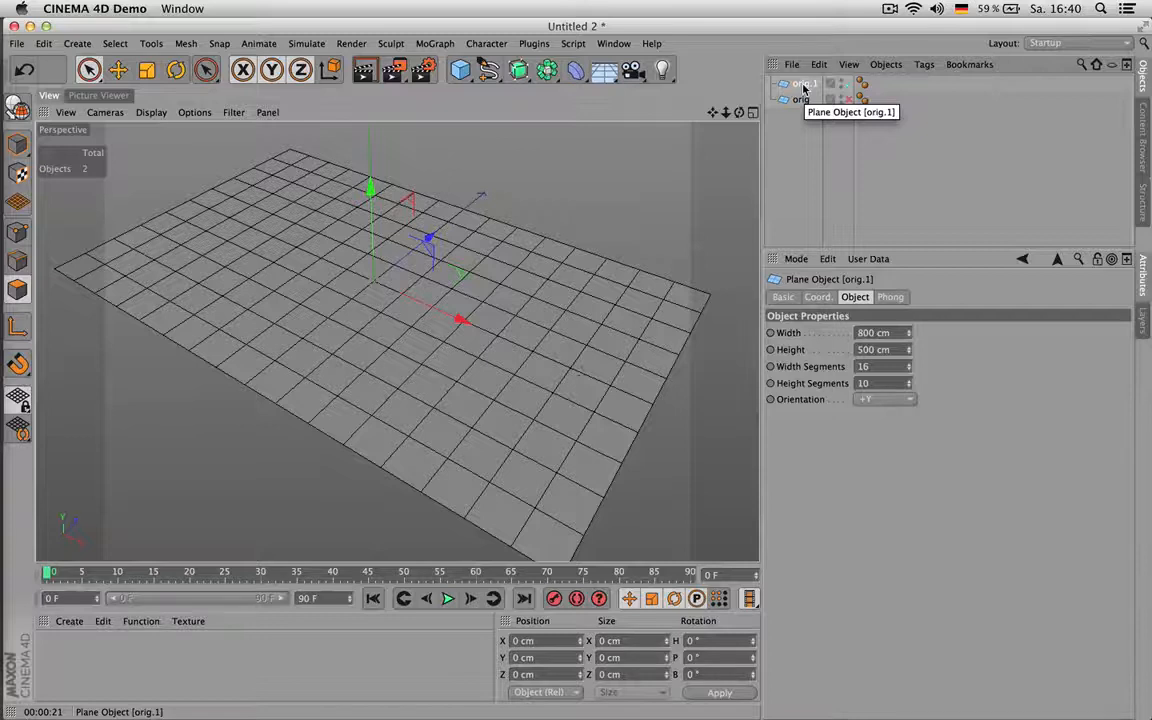
key("c")
left_click(528, 249)
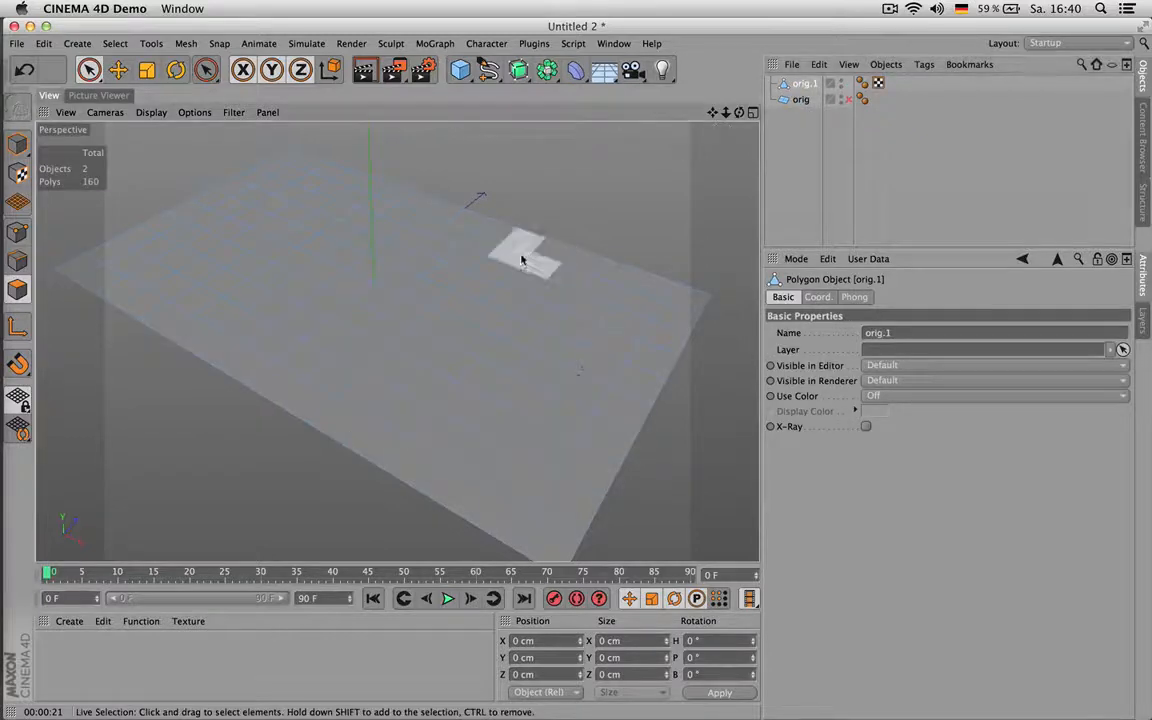
left_click(492, 302)
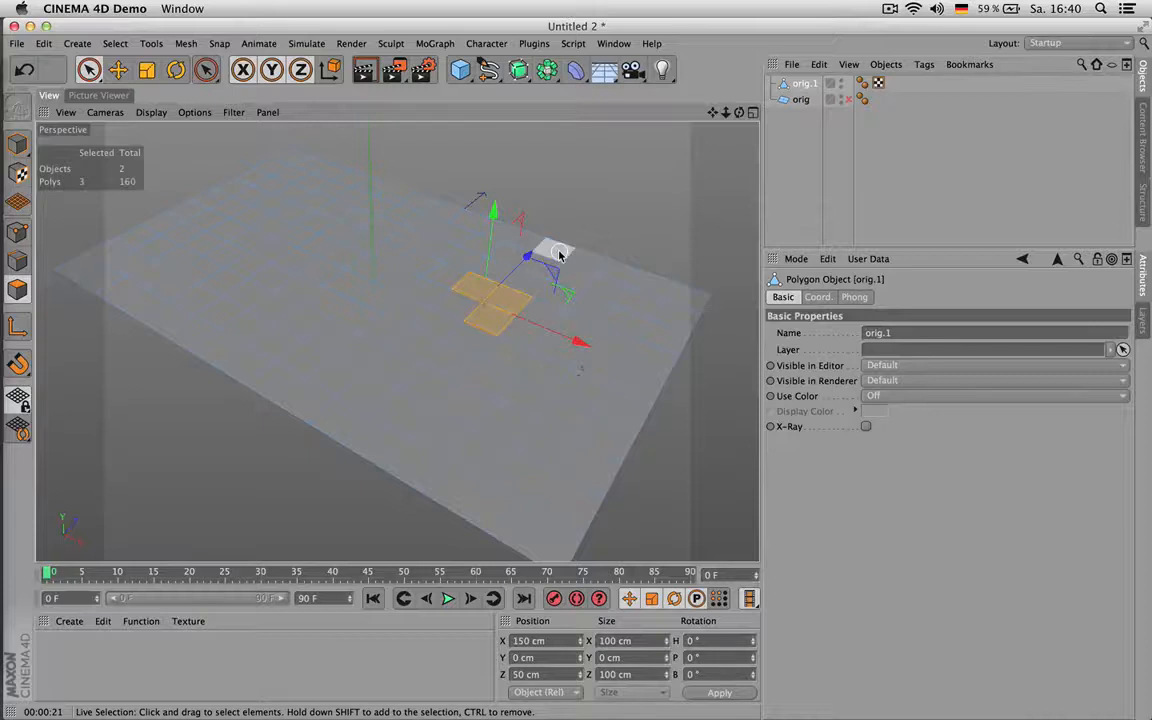
key("super+a")
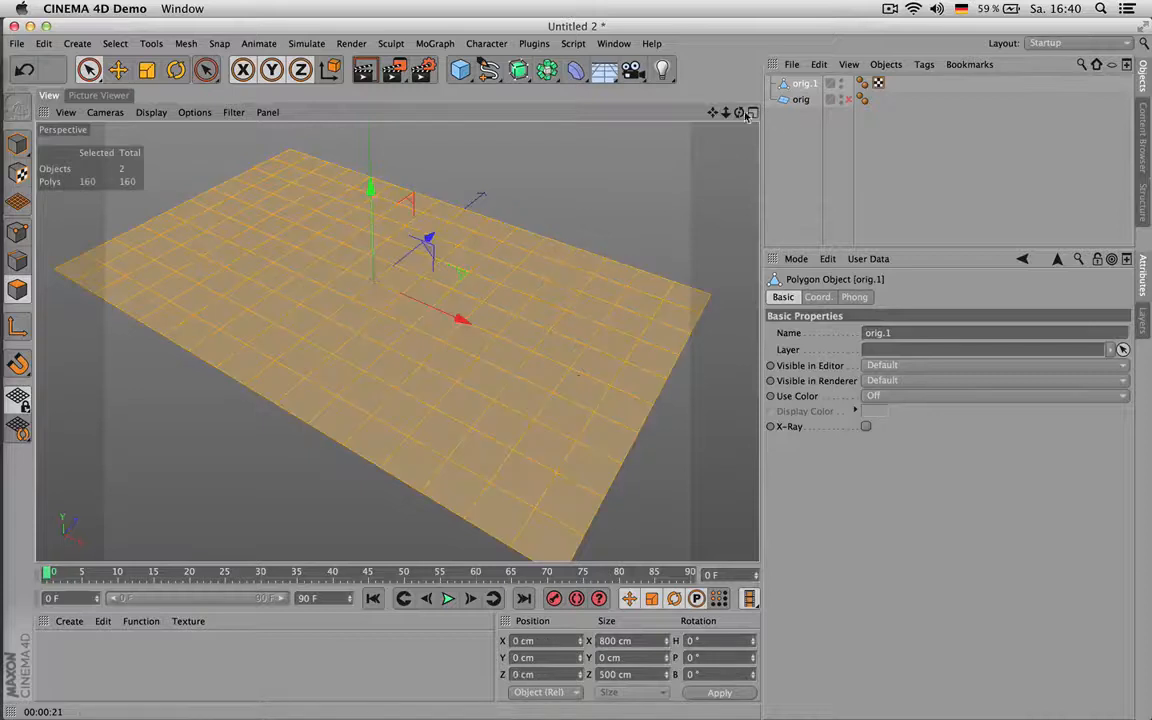
left_click_drag(578, 374, 398, 340, "alt")
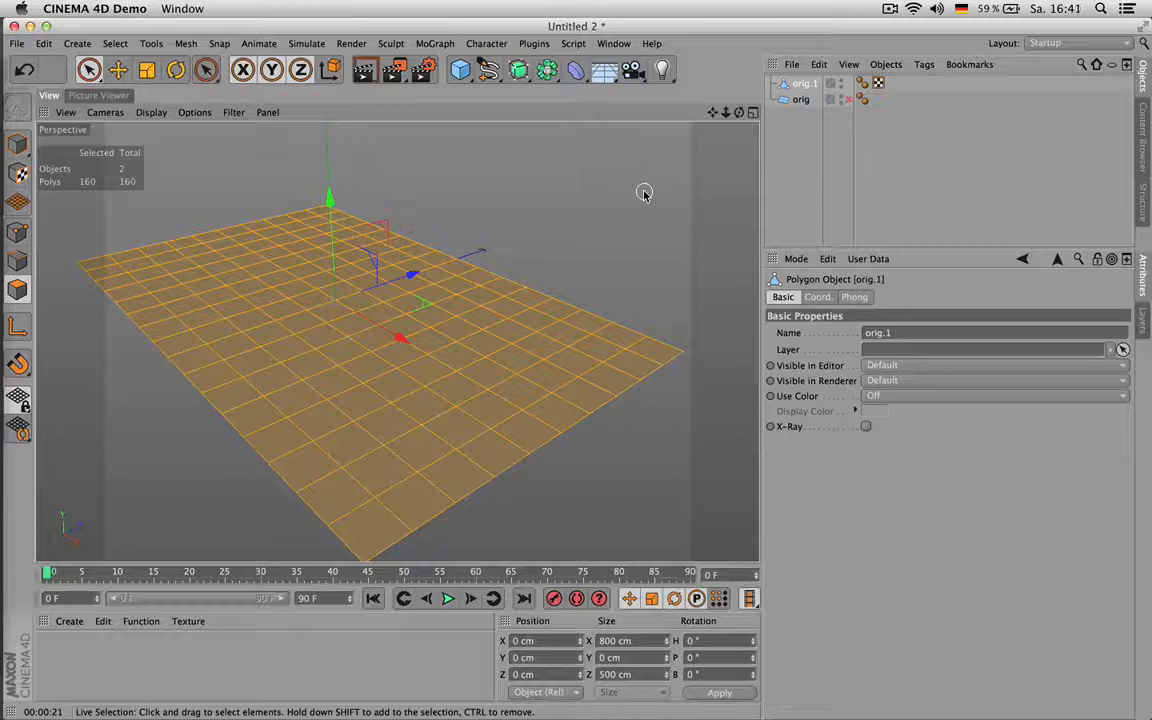
Step: Duplicate the editable orig.1 object and rename the lower of the two copies to floor
key("super+v")
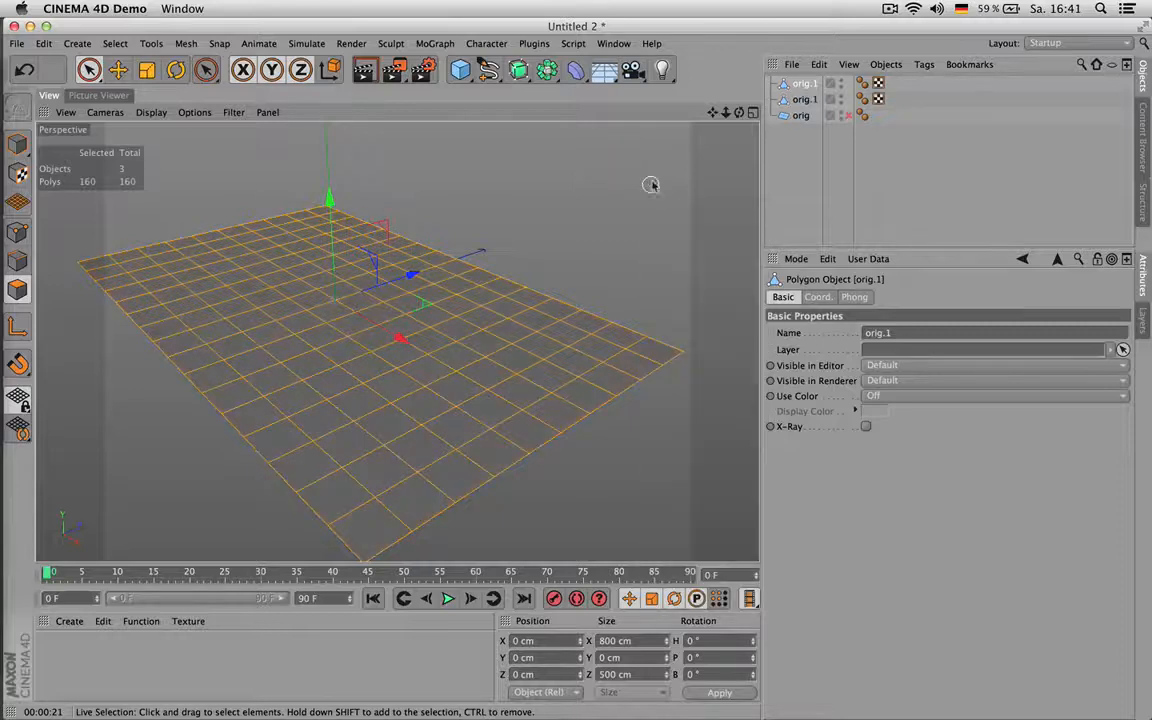
left_click(805, 101)
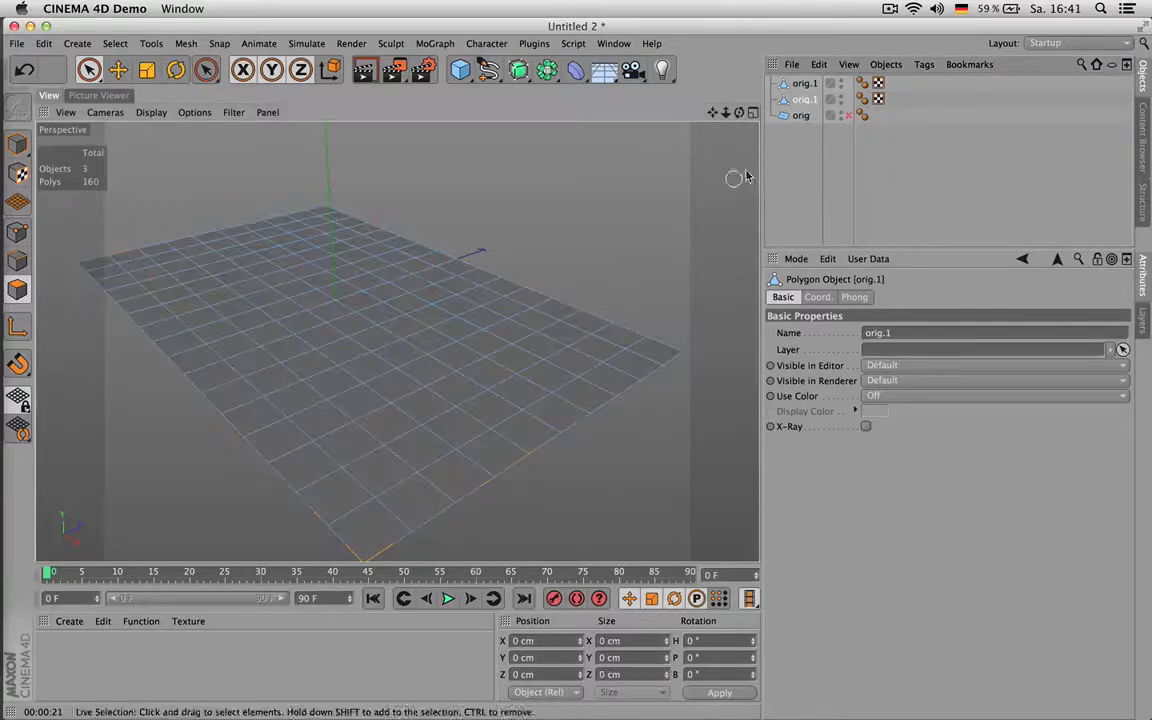
double_click(806, 101)
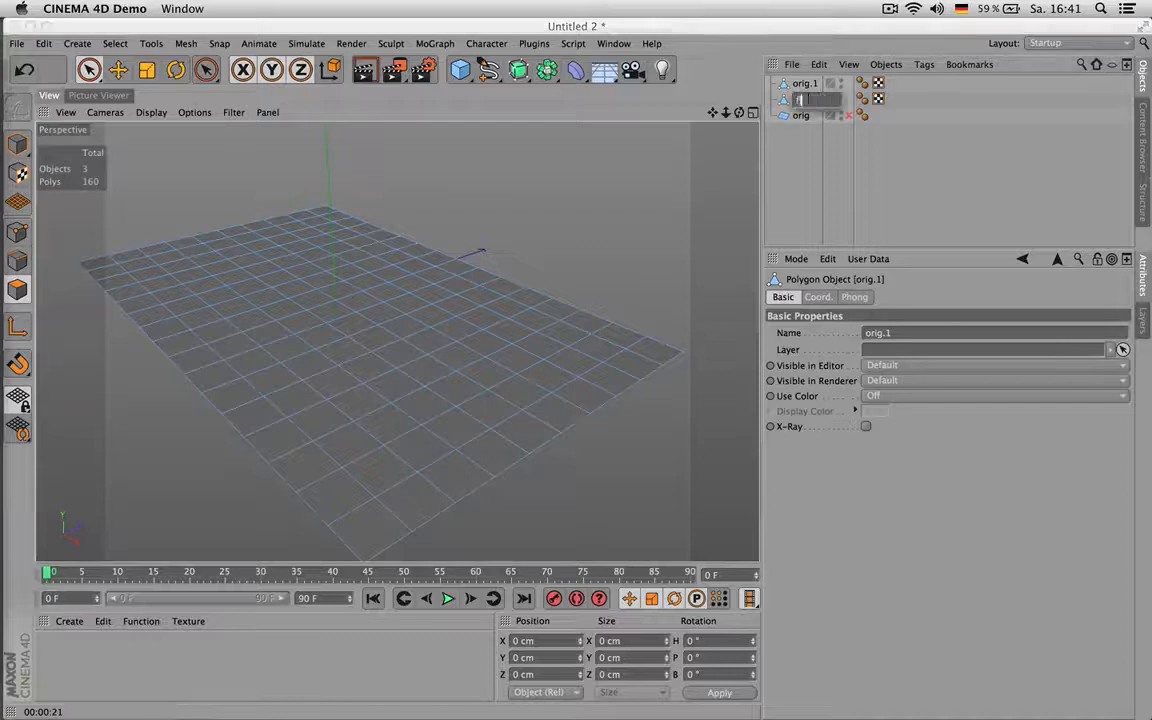
type("floor")
key("Return")
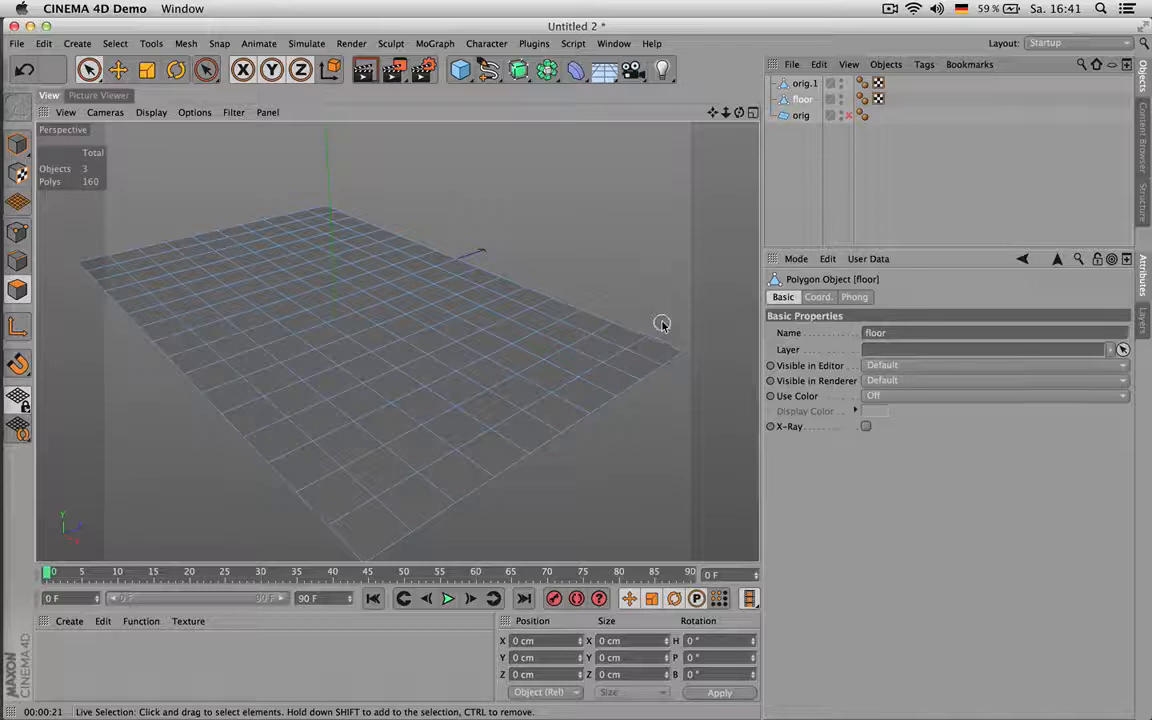
Step: Extrude all polygons of the orig.1 object with an offset of 240 cm
left_click(808, 85)
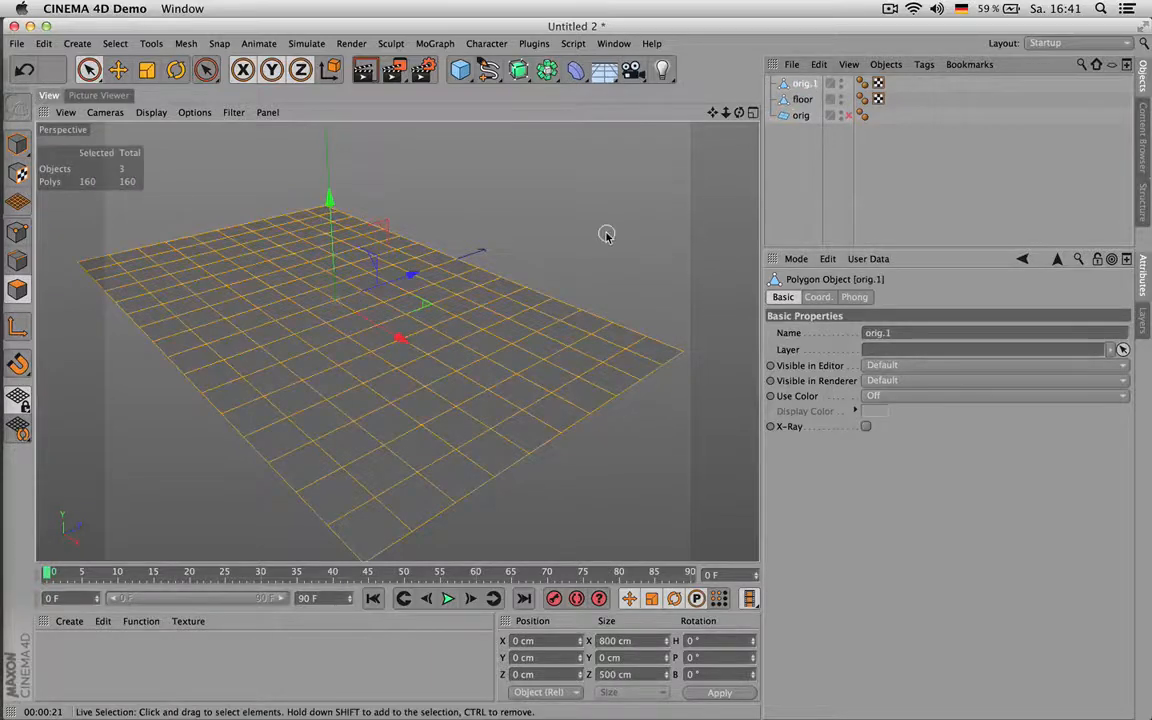
key("d")
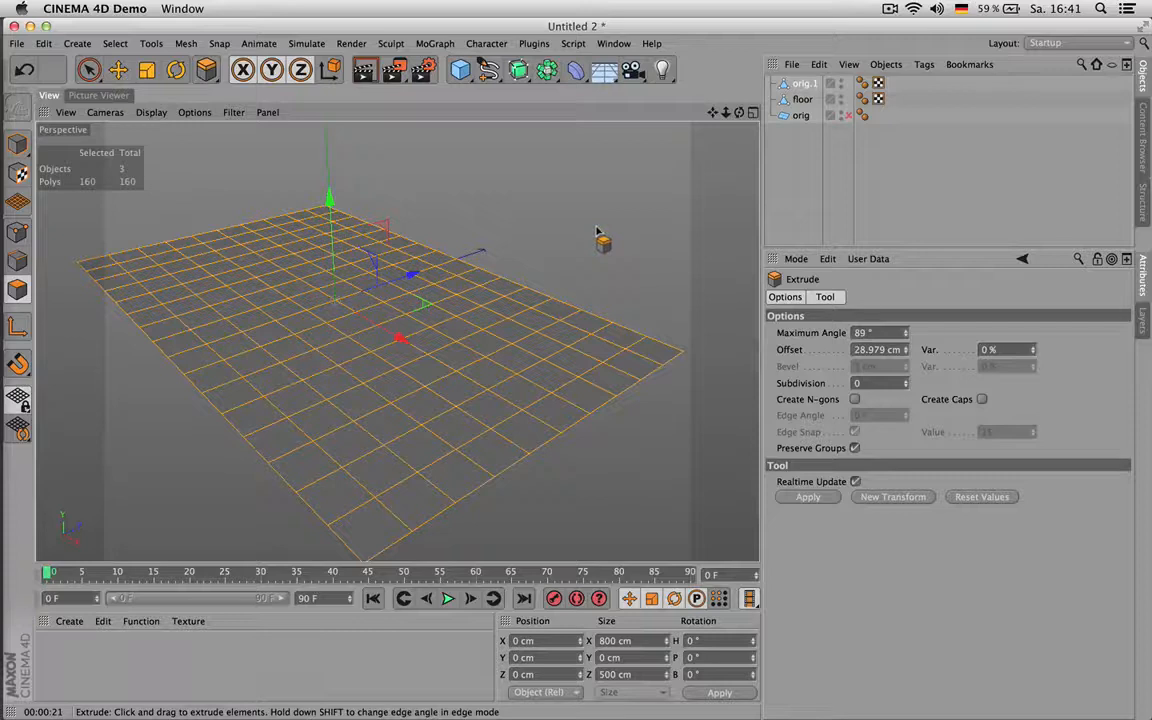
left_click(877, 350)
type("280")
key("Return")
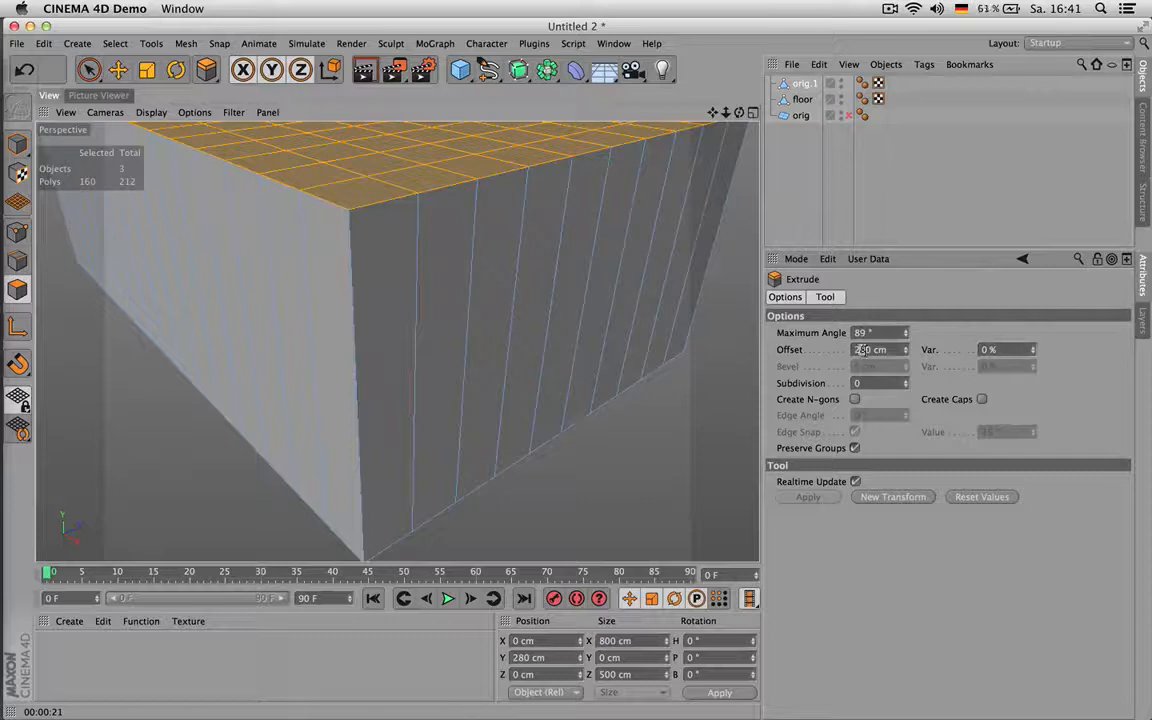
type("4")
key("Return")
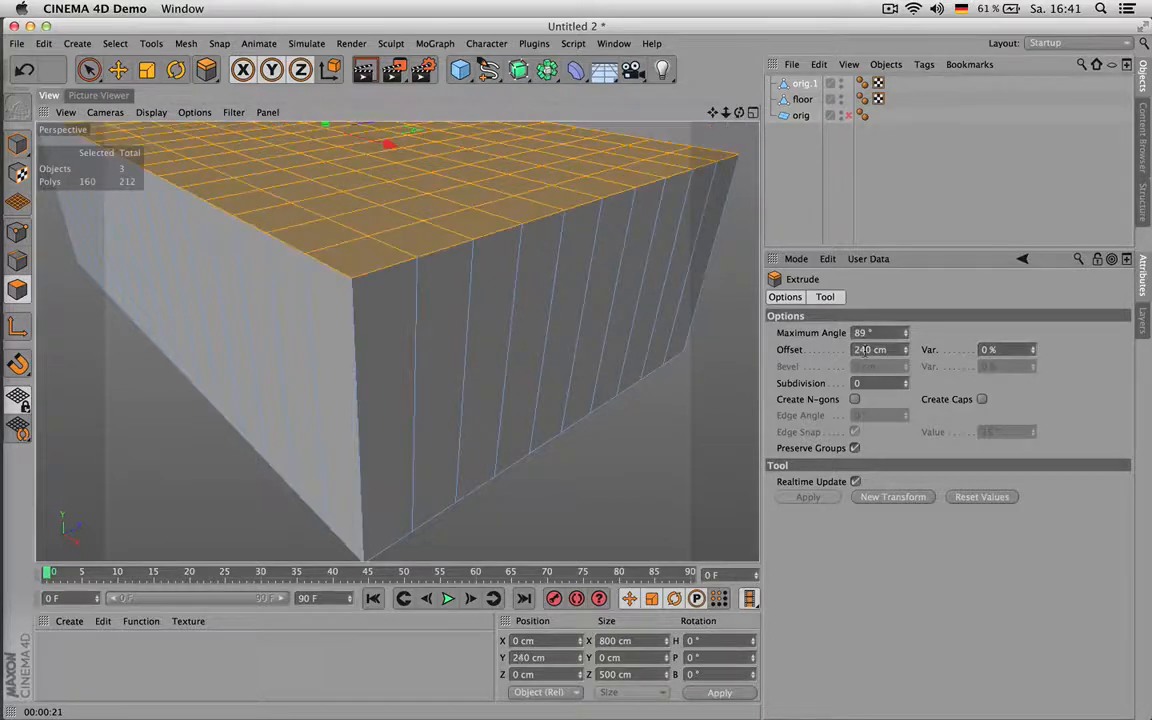
Step: Examine the extruded box from above and below, including the separate floor object at its underside
scroll(525, 257, "down", 4)
left_click_drag(739, 113, 738, 15)
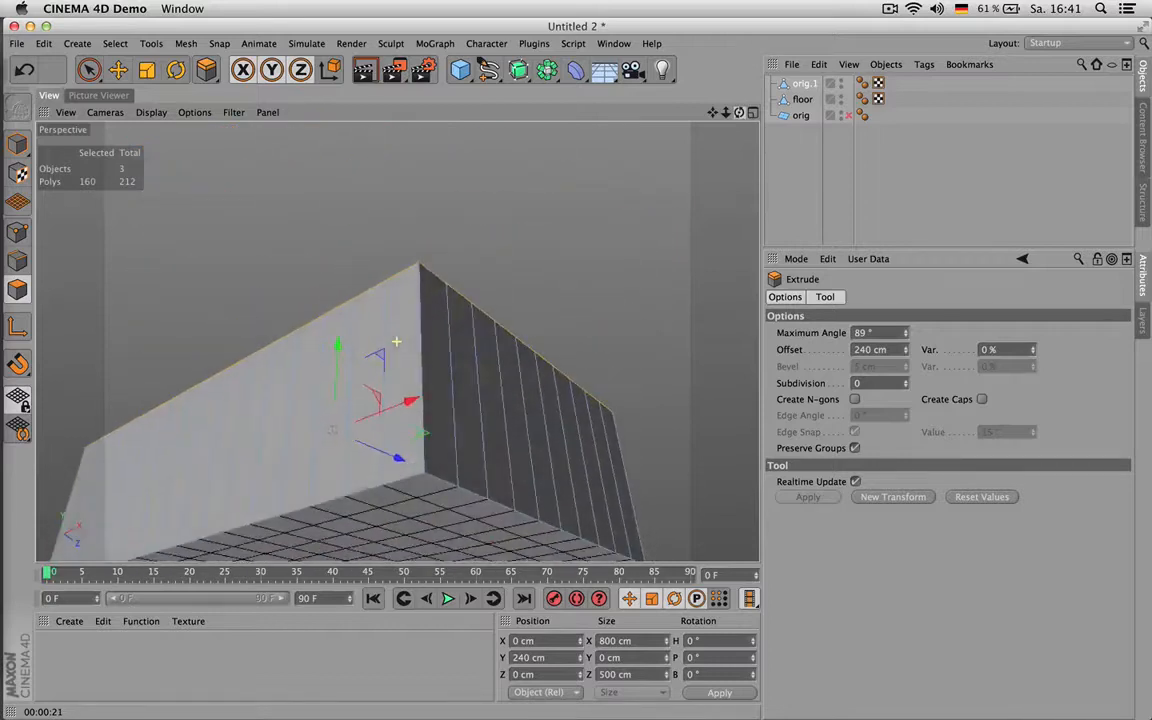
mouse_move(726, 113)
left_mouse_down()
mouse_move(704, 114)
mouse_move(739, 126)
mouse_move(739, 212)
mouse_move(737, 112)
mouse_move(734, 202)
left_mouse_up()
left_click_drag(713, 113, 762, 184)
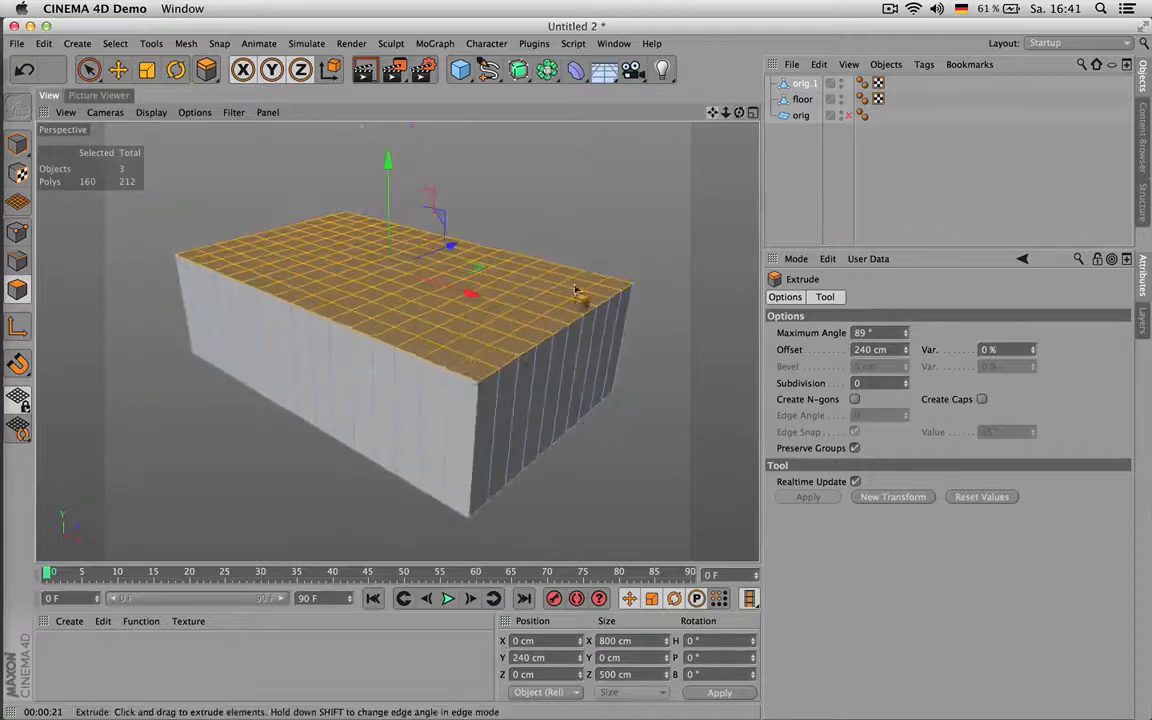
left_click_drag(738, 113, 738, 24)
left_click_drag(713, 113, 705, 2)
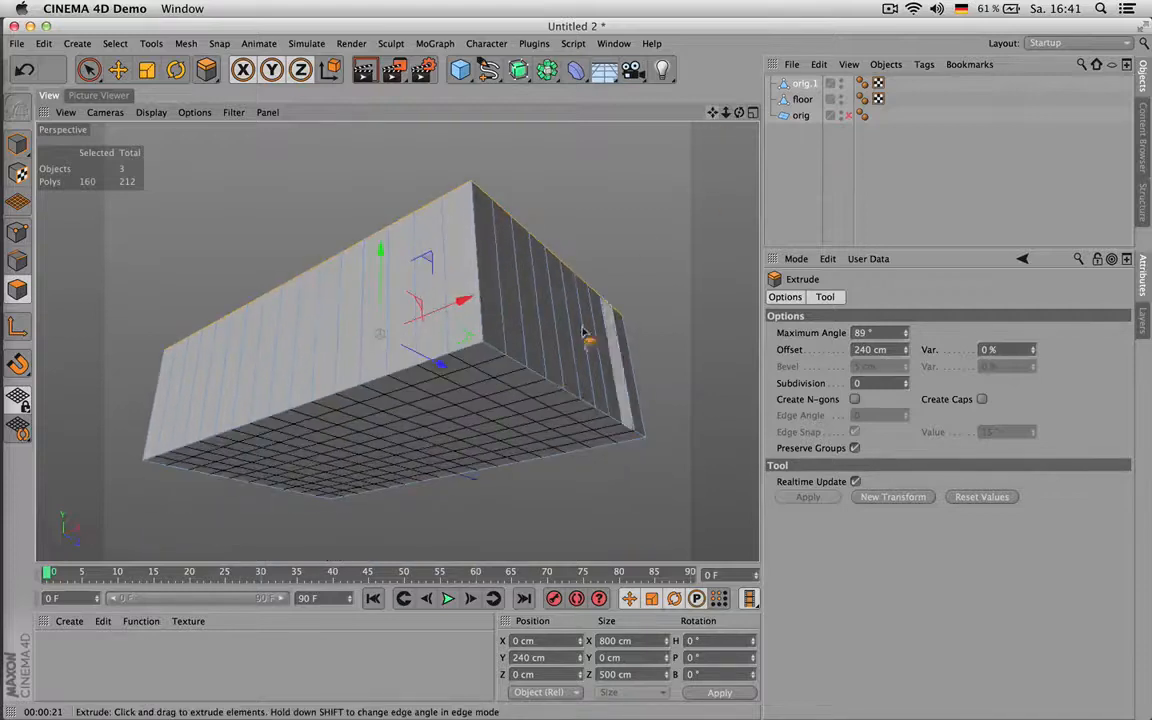
left_click(802, 99)
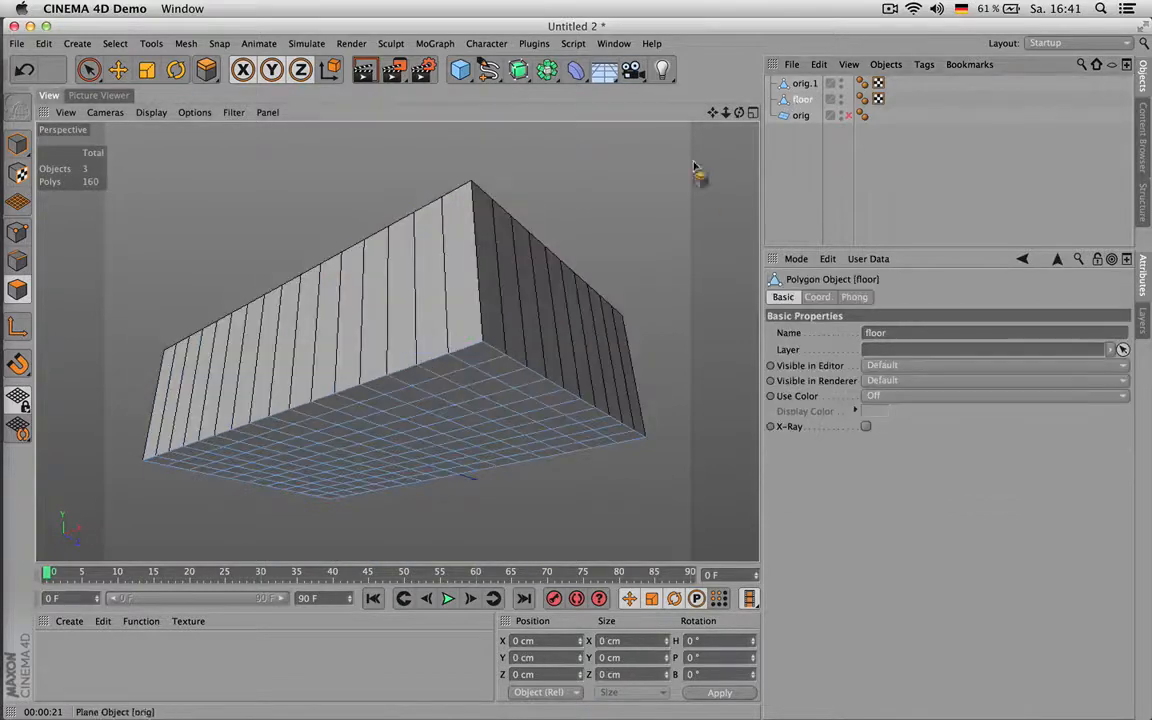
Step: Split the selected top polygons of orig.1 into a separate object and delete them from the original
left_click(803, 85)
left_click_drag(739, 113, 632, 100)
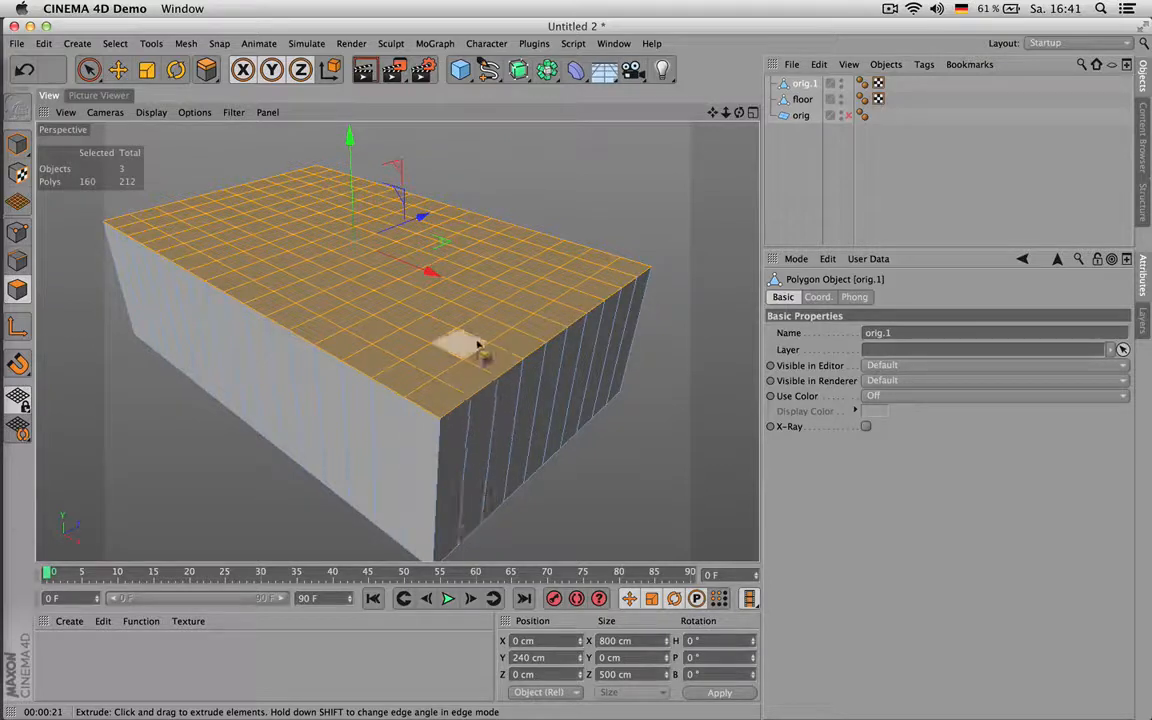
key("u")
key("p")
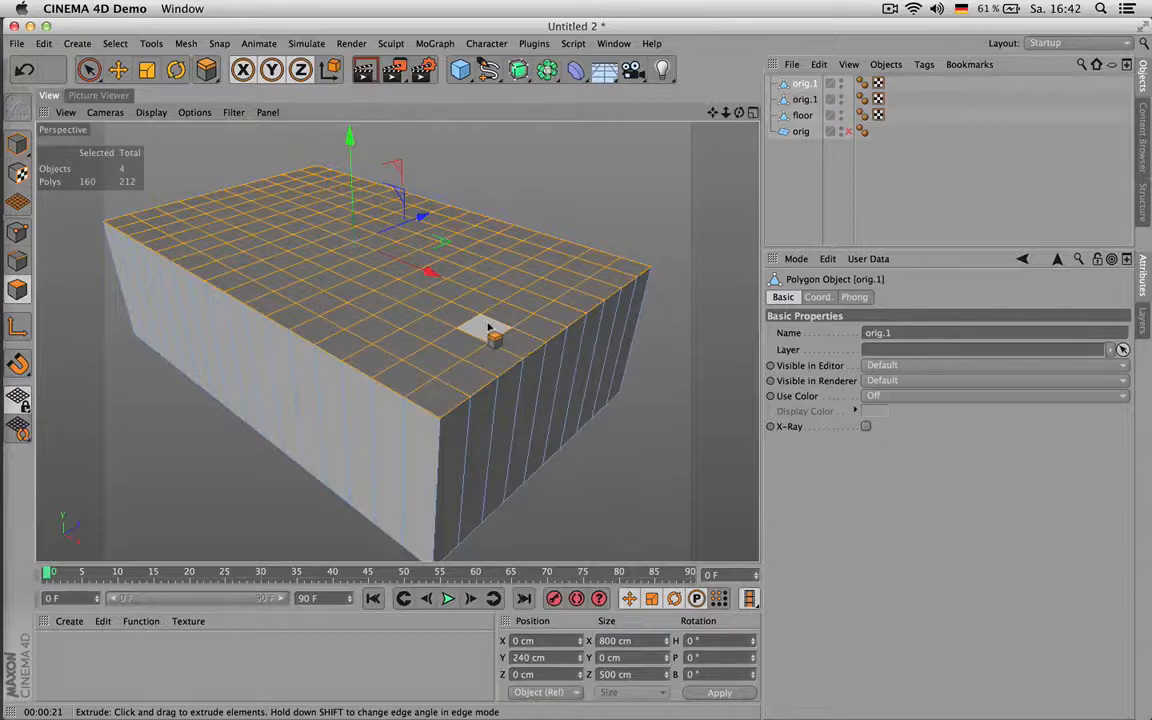
key("Delete")
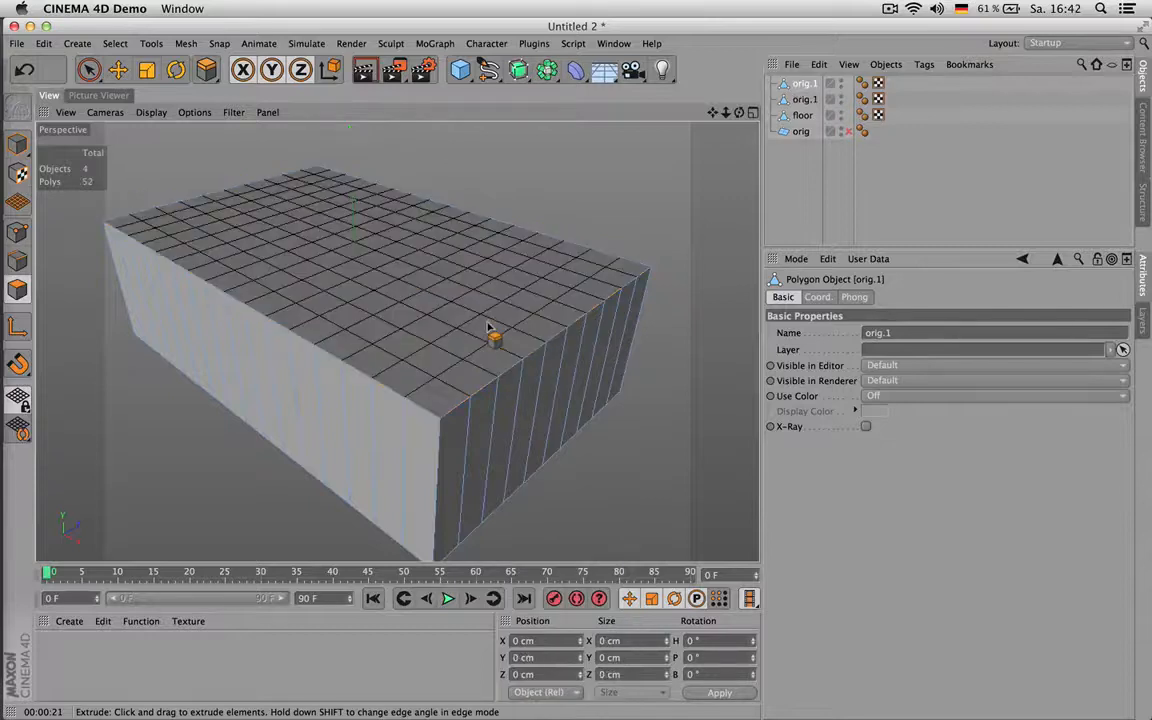
Step: Rename the split-off top grid to ceiling and the remaining orig.1 side surfaces to walls
left_click(806, 100)
double_click(806, 102)
type("ceiling")
key("Return")
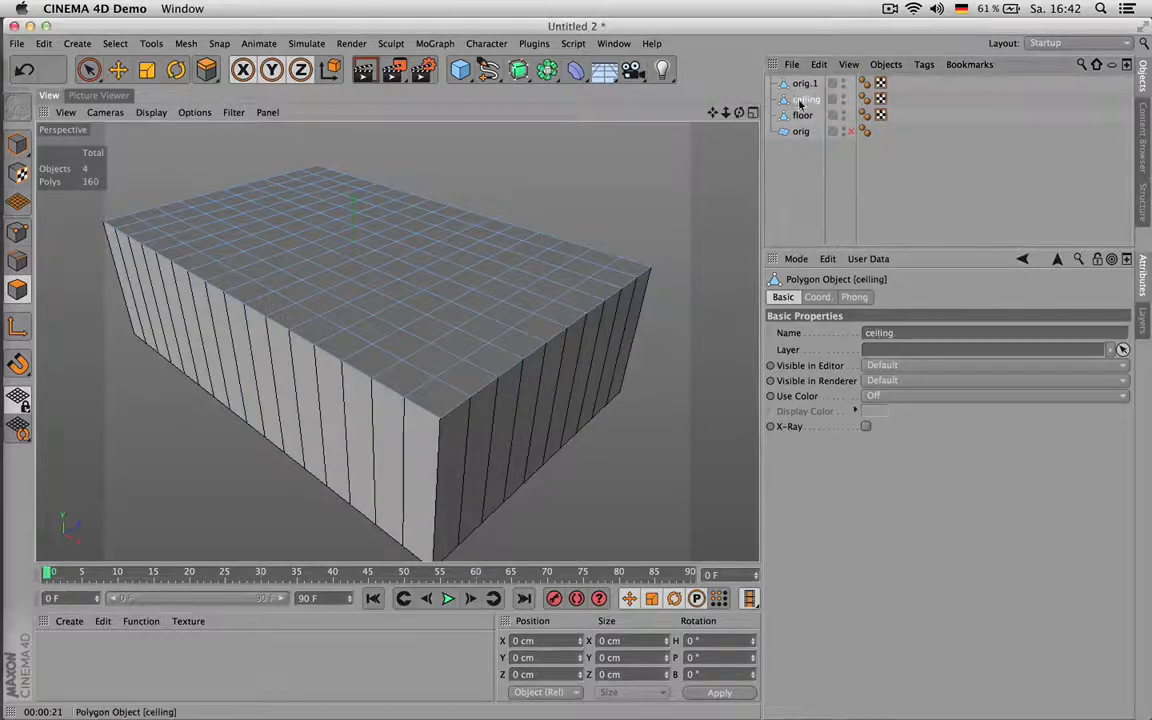
left_click(806, 84)
double_click(804, 86)
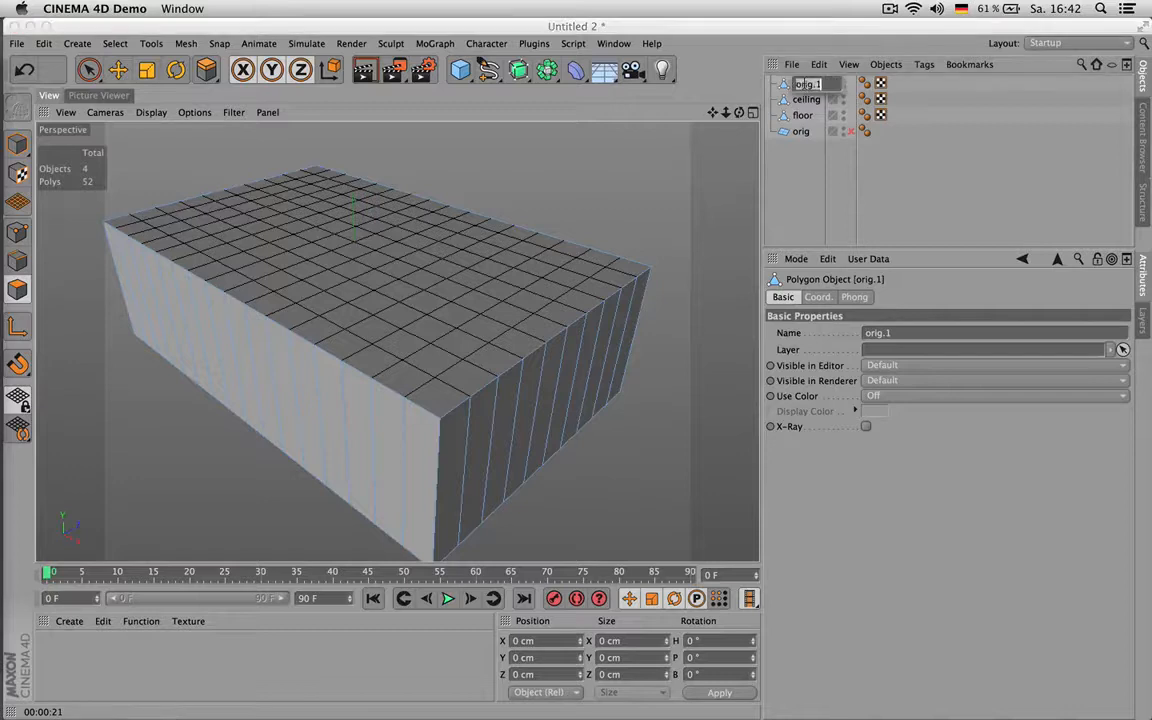
Step: Inspect the floor and the orig backup plane, viewing the room from below and above
left_click(803, 116)
mouse_move(714, 115)
left_mouse_down()
mouse_move(714, 90)
mouse_move(714, 128)
left_mouse_up()
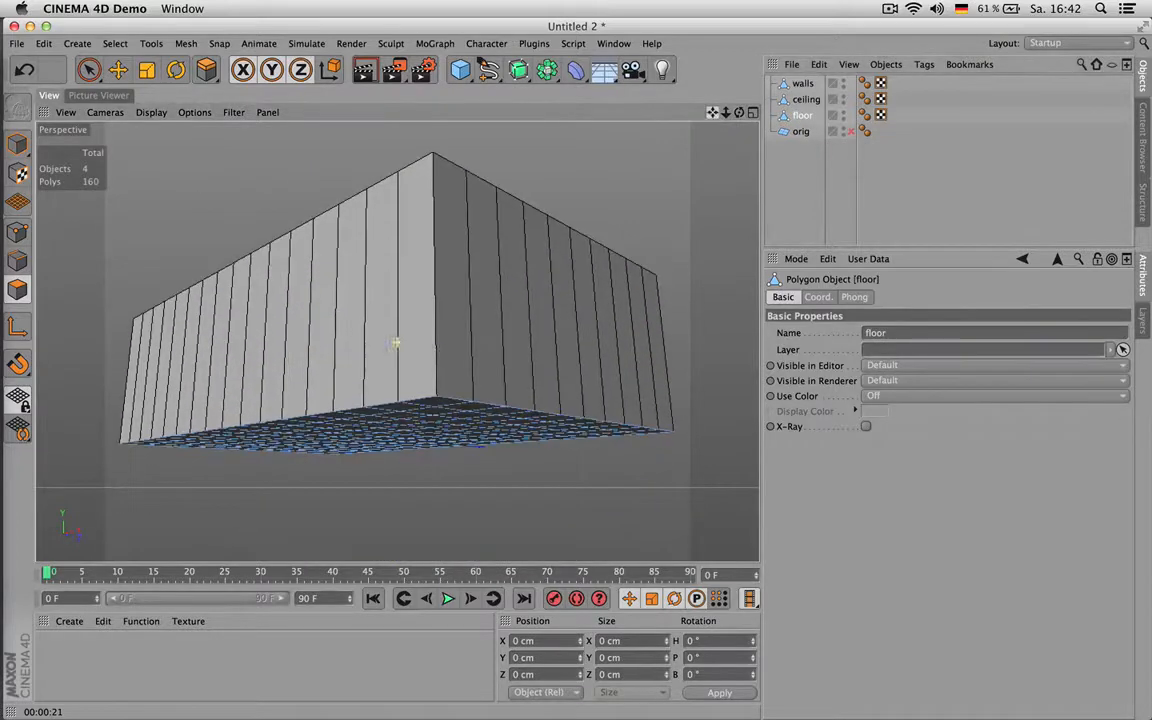
left_click(801, 133)
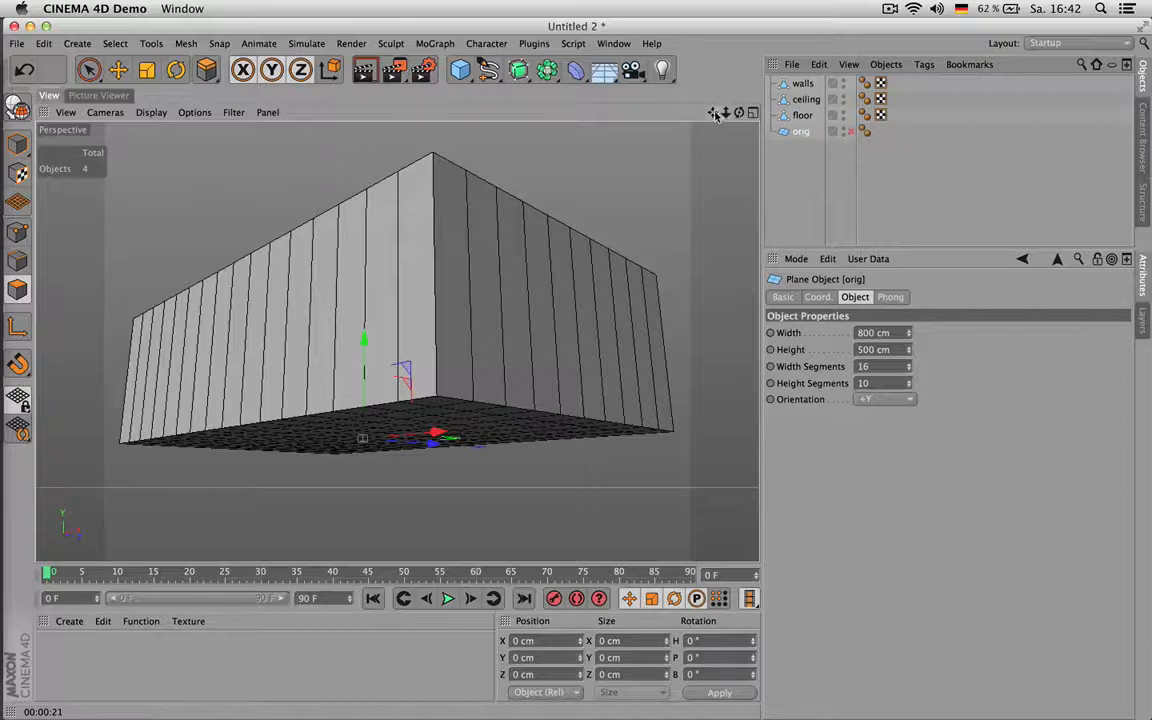
left_click_drag(739, 113, 597, 227)
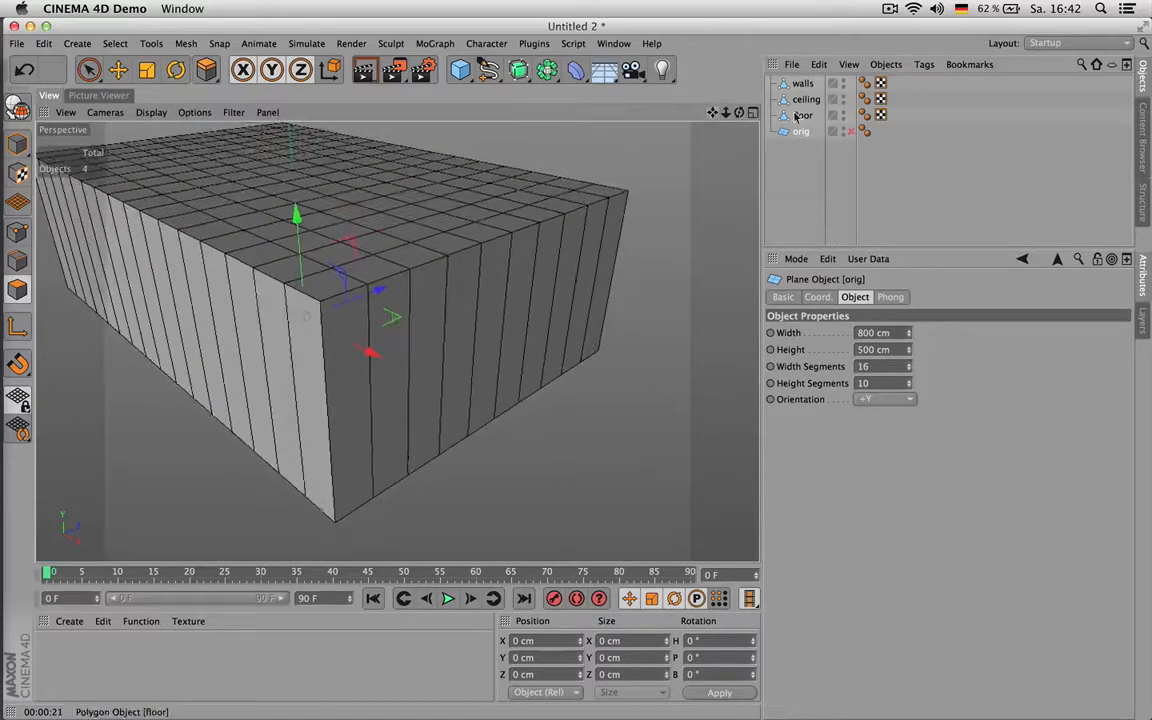
left_click(803, 115)
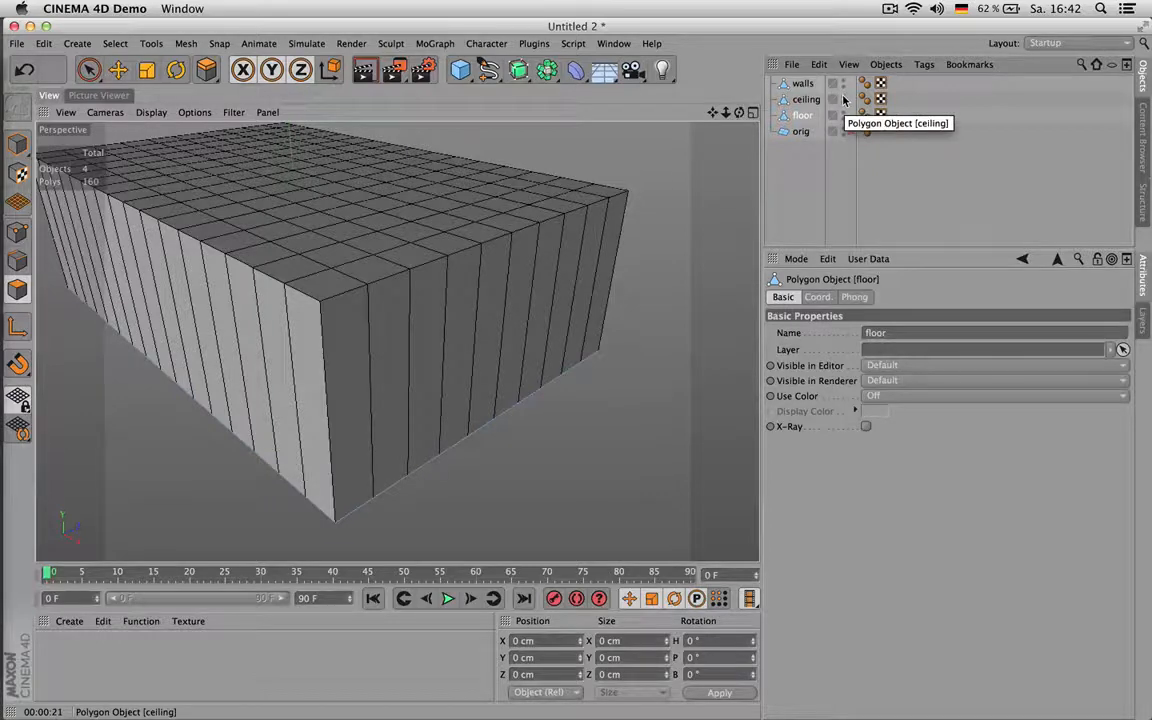
Step: Place the walls object directly below ceiling in the object list and hide both in the viewport
left_click(801, 85)
left_click_drag(799, 95, 801, 100)
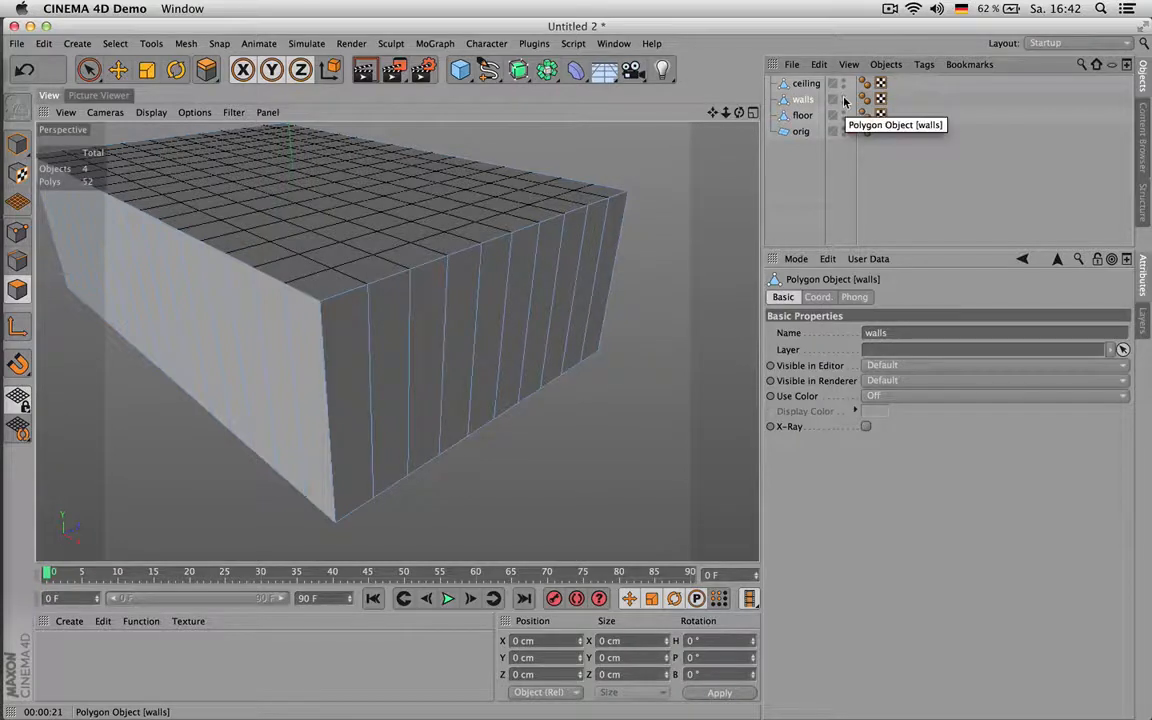
left_click(843, 97)
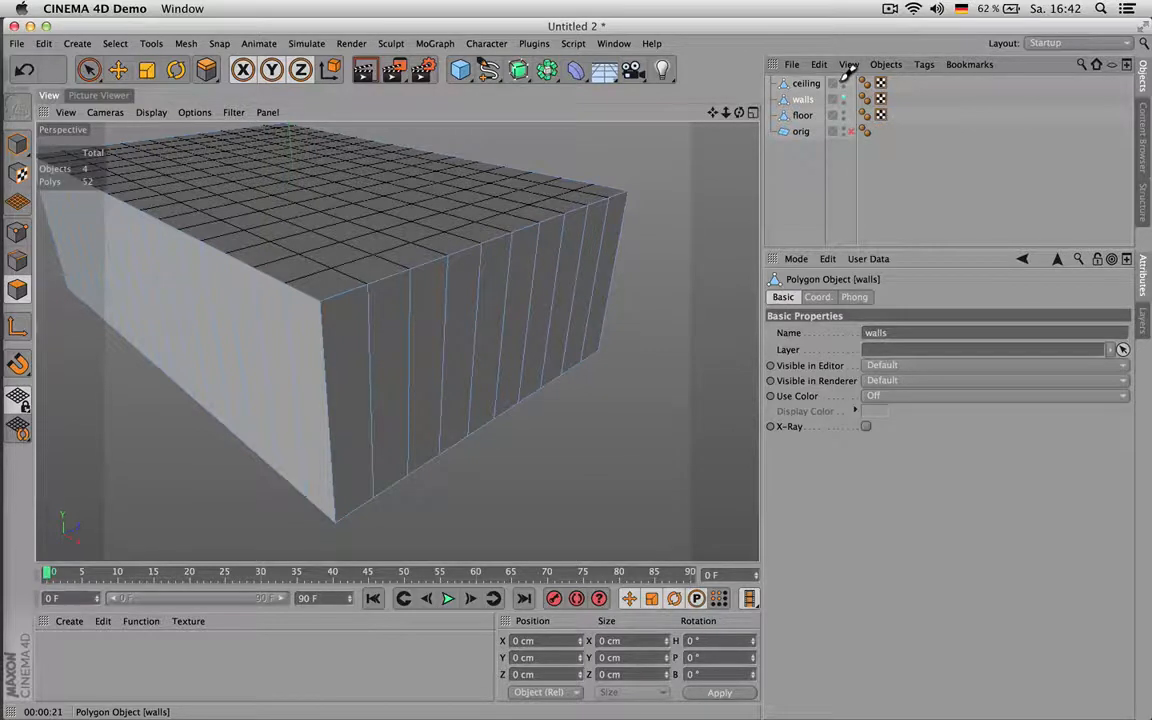
left_click(845, 98)
left_click_drag(844, 85, 845, 82)
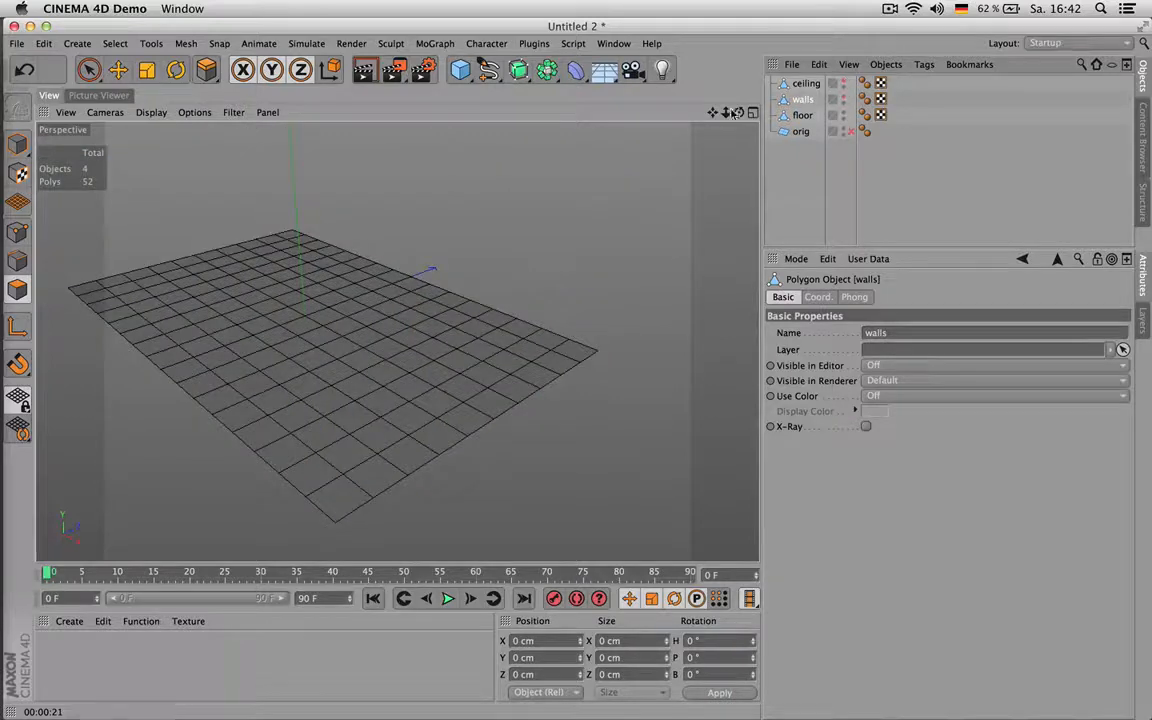
Step: Melt all polygons of the floor object into one surface and show its outline in point mode
left_click_drag(712, 112, 760, 112)
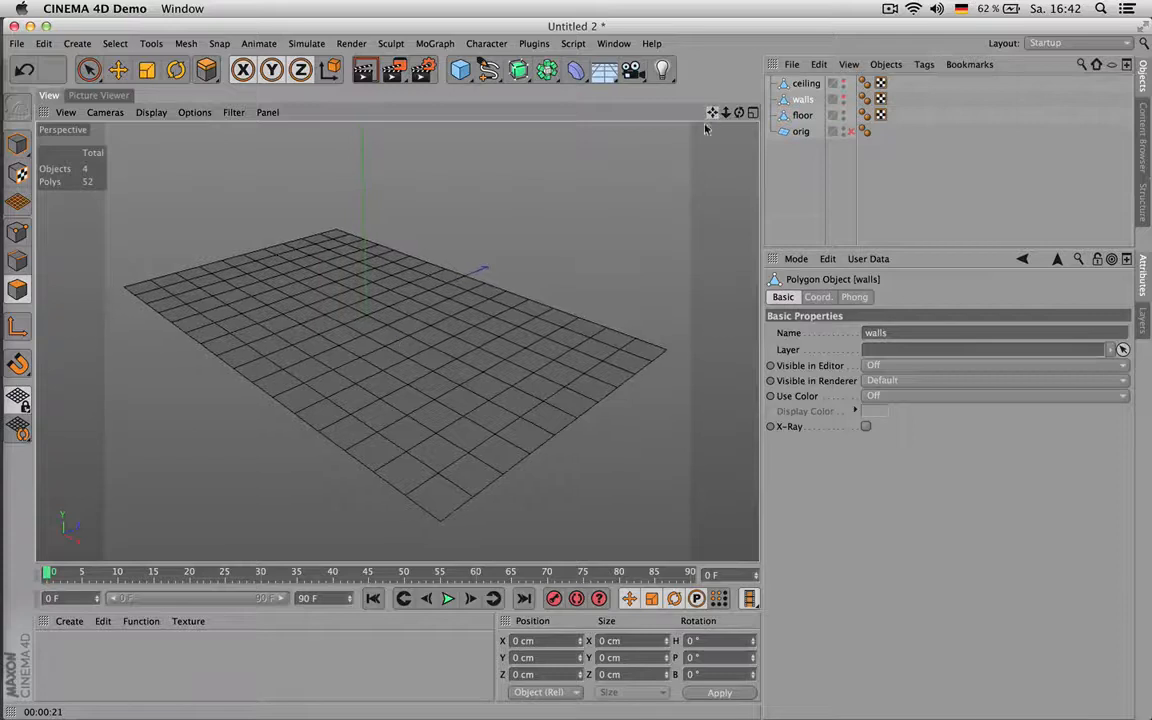
left_click(802, 115)
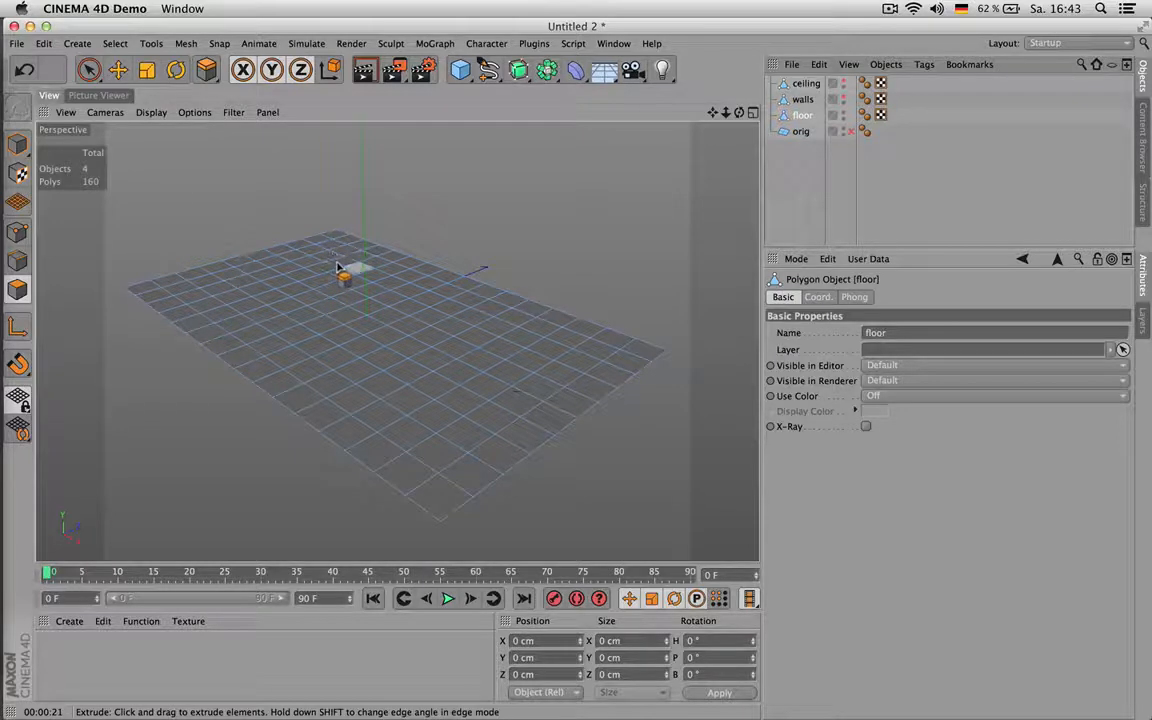
key("super+a")
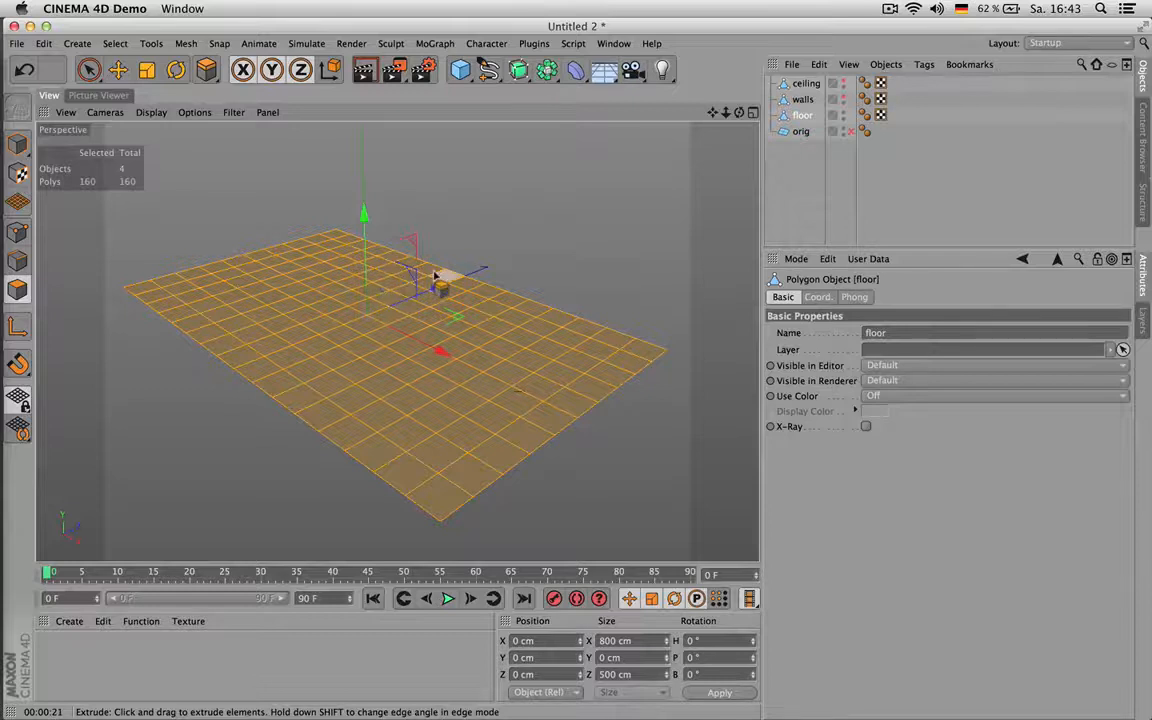
key("u")
key("z")
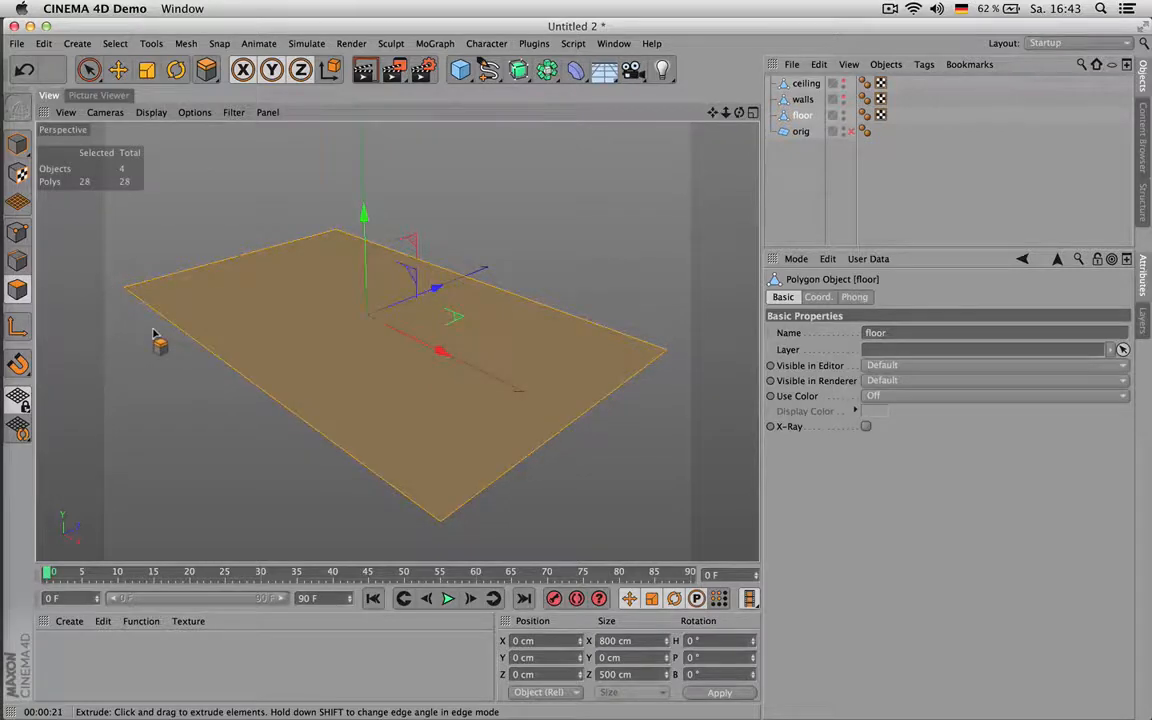
key("Return")
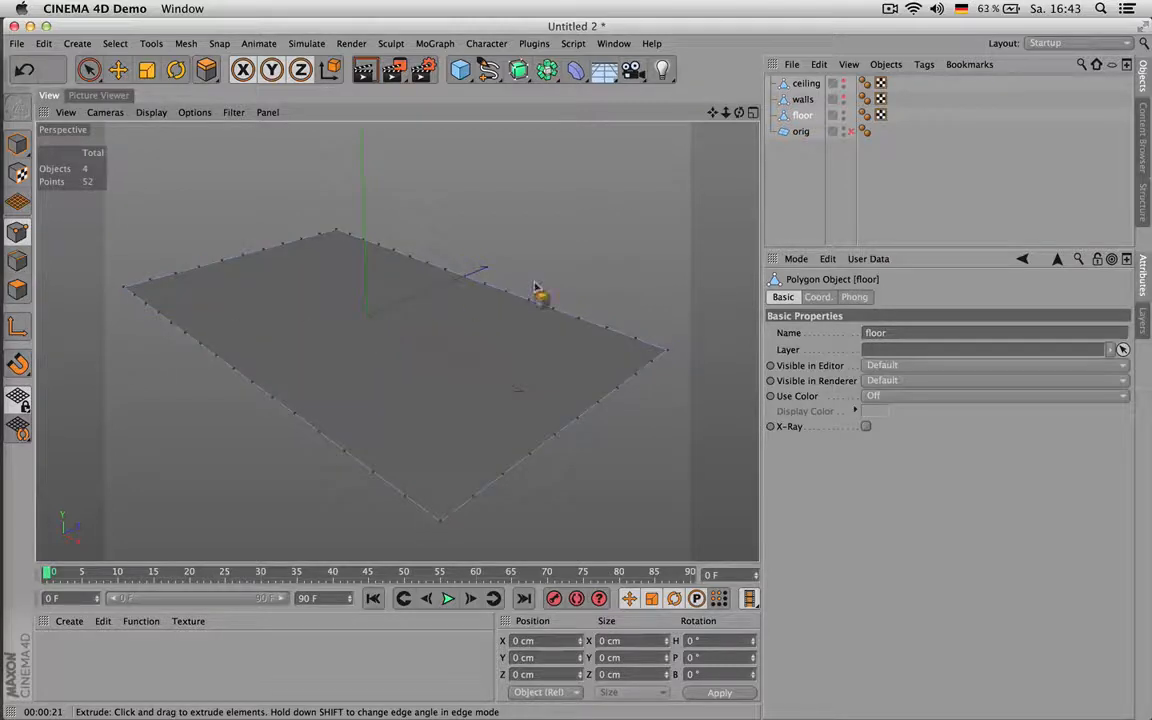
Step: Hide the floor in the viewport, then show the walls object and select it
mouse_move(530, 308)
left_mouse_down("alt")
mouse_move(531, 149)
mouse_move(540, 260)
mouse_move(520, 312)
mouse_move(470, 275)
mouse_move(495, 262)
left_mouse_up("alt")
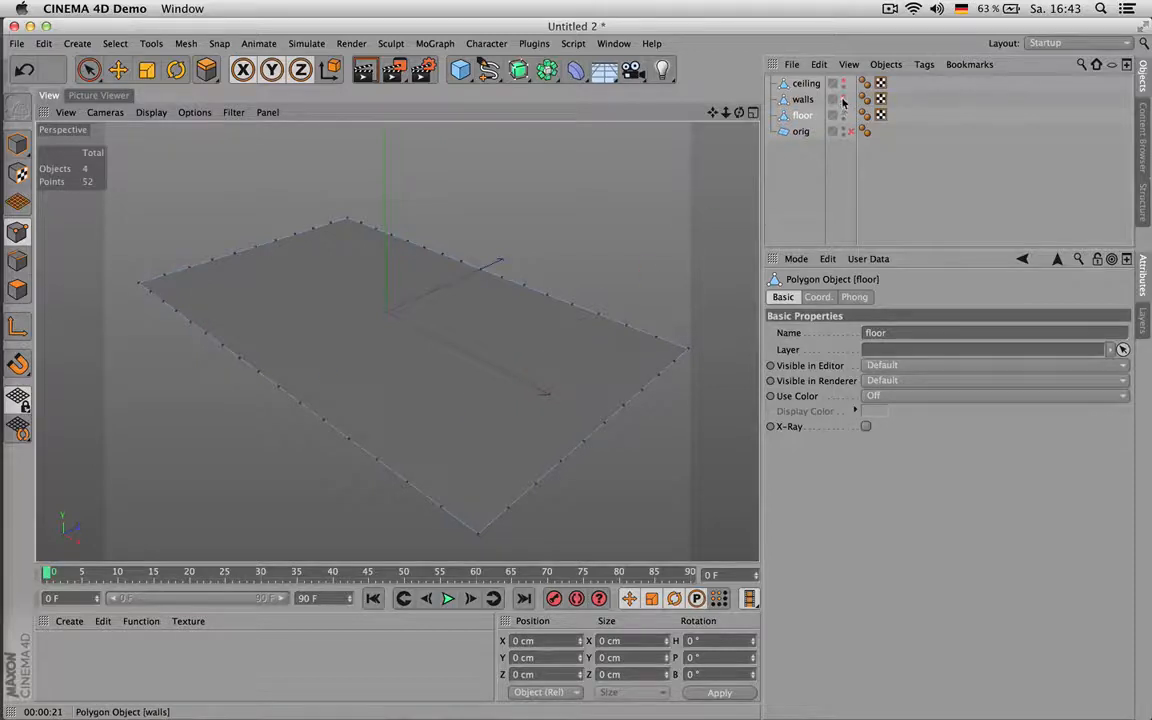
left_click(844, 114)
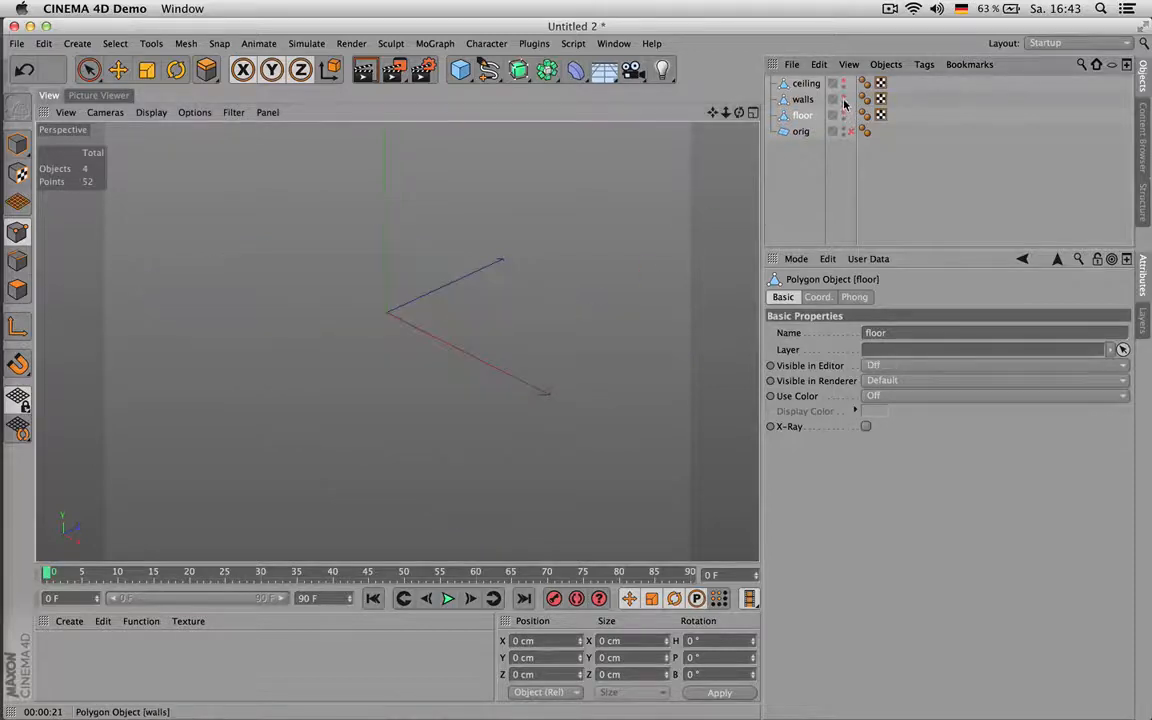
left_click(844, 99)
left_click(808, 101)
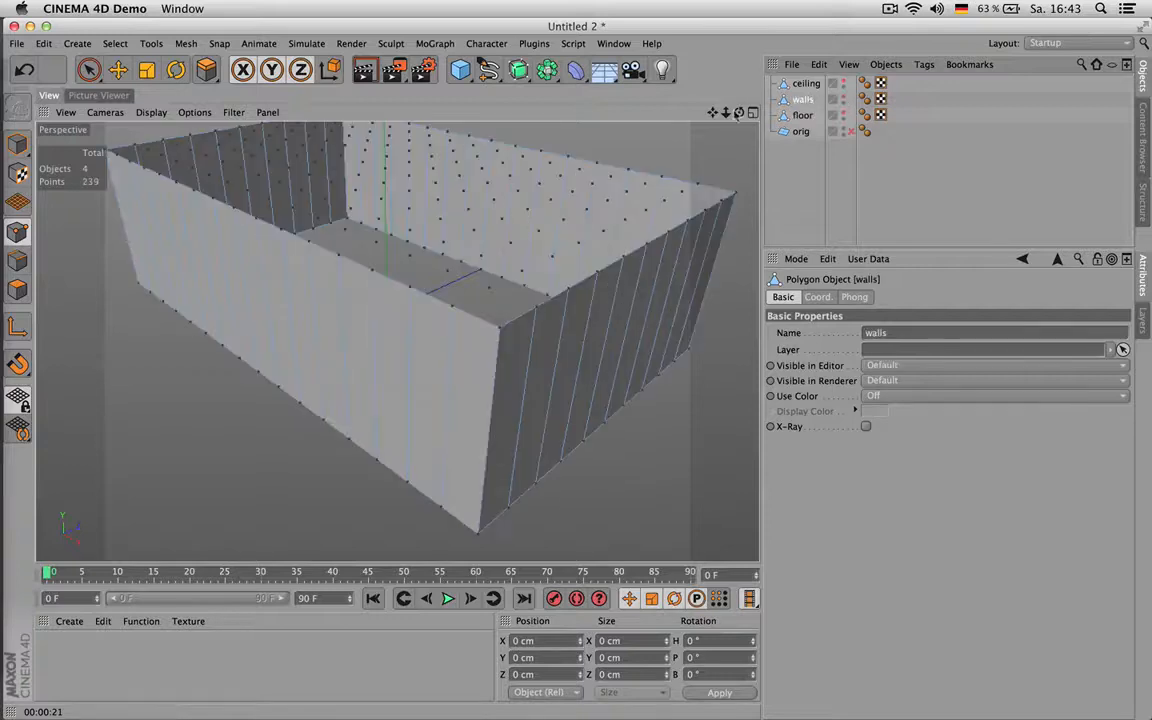
Step: Optimize the walls object with Polygons, Unused Points and Points enabled and a tolerance of 0.01 cm
left_click_drag(713, 113, 660, 179)
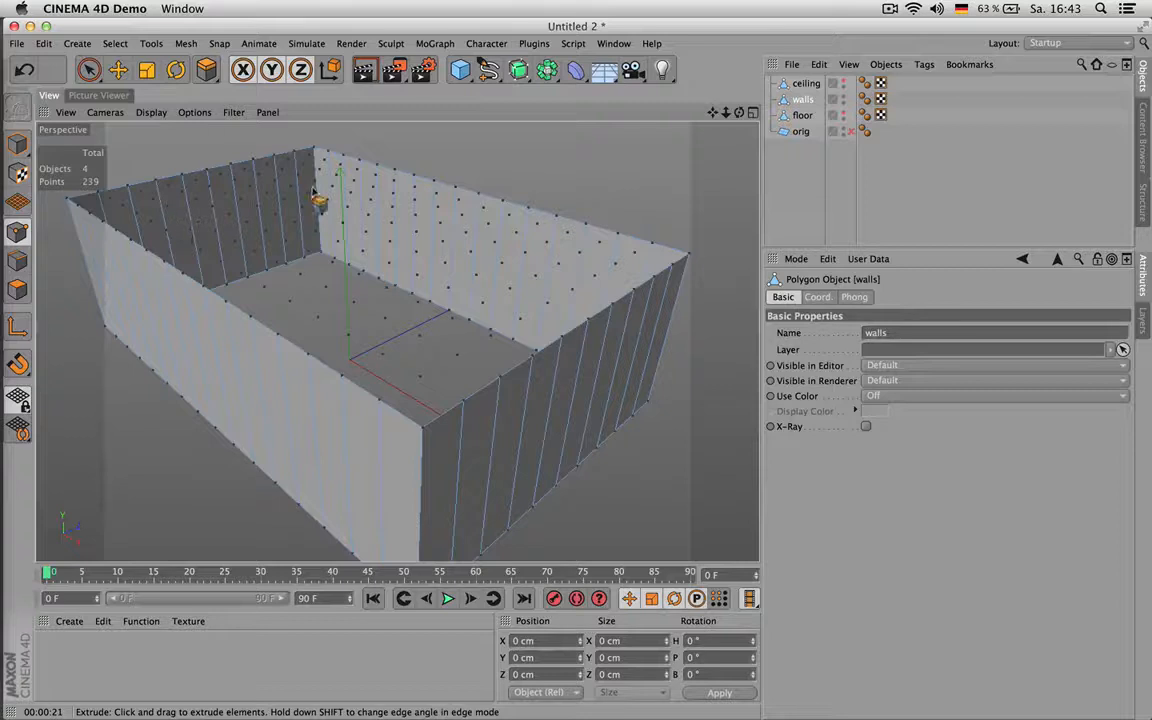
scroll(433, 182, "down", 1)
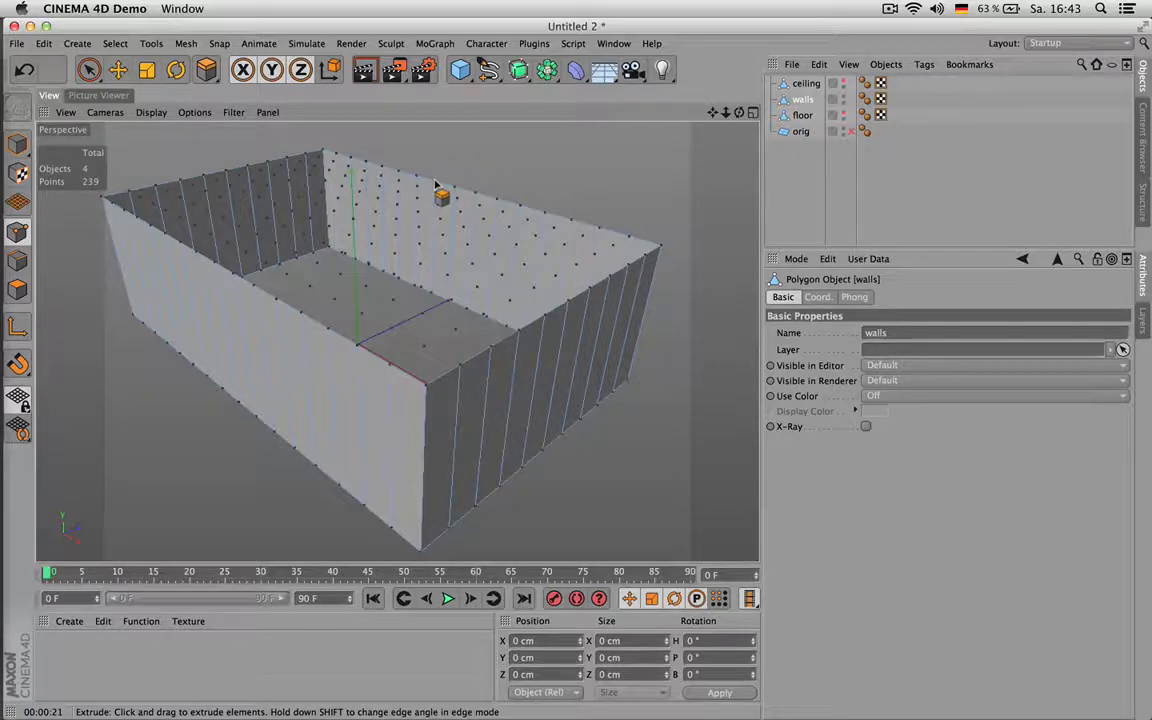
key("super+z")
key("u")
key("o")
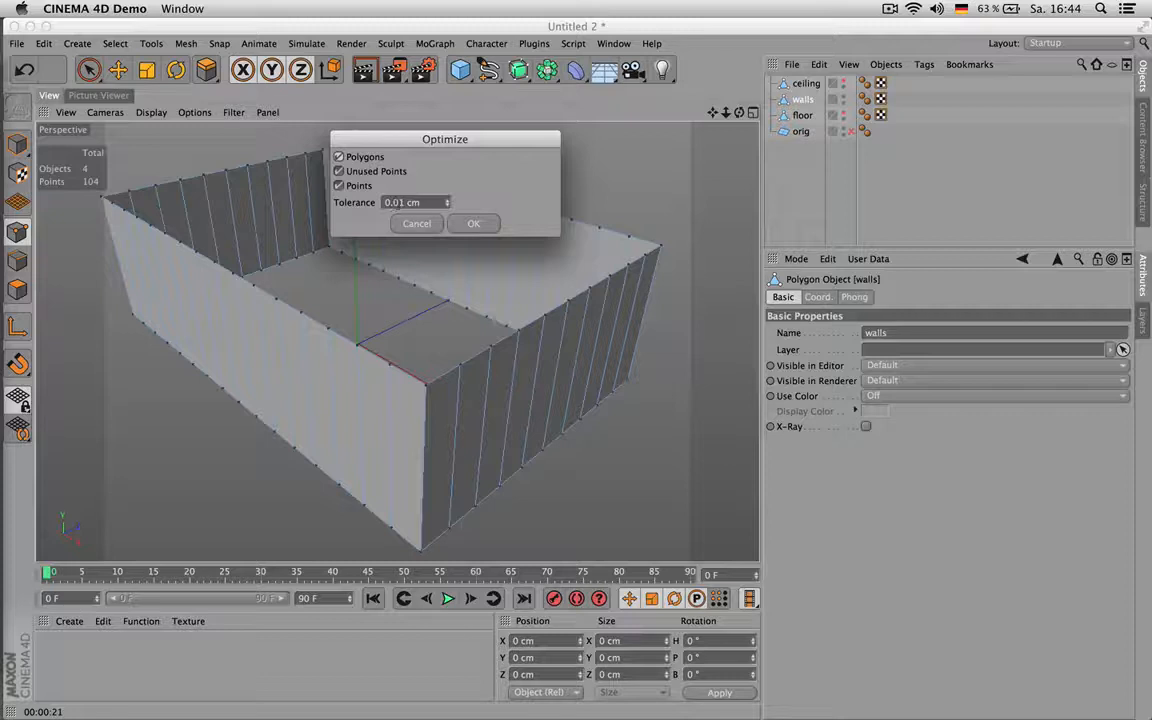
left_click(417, 223)
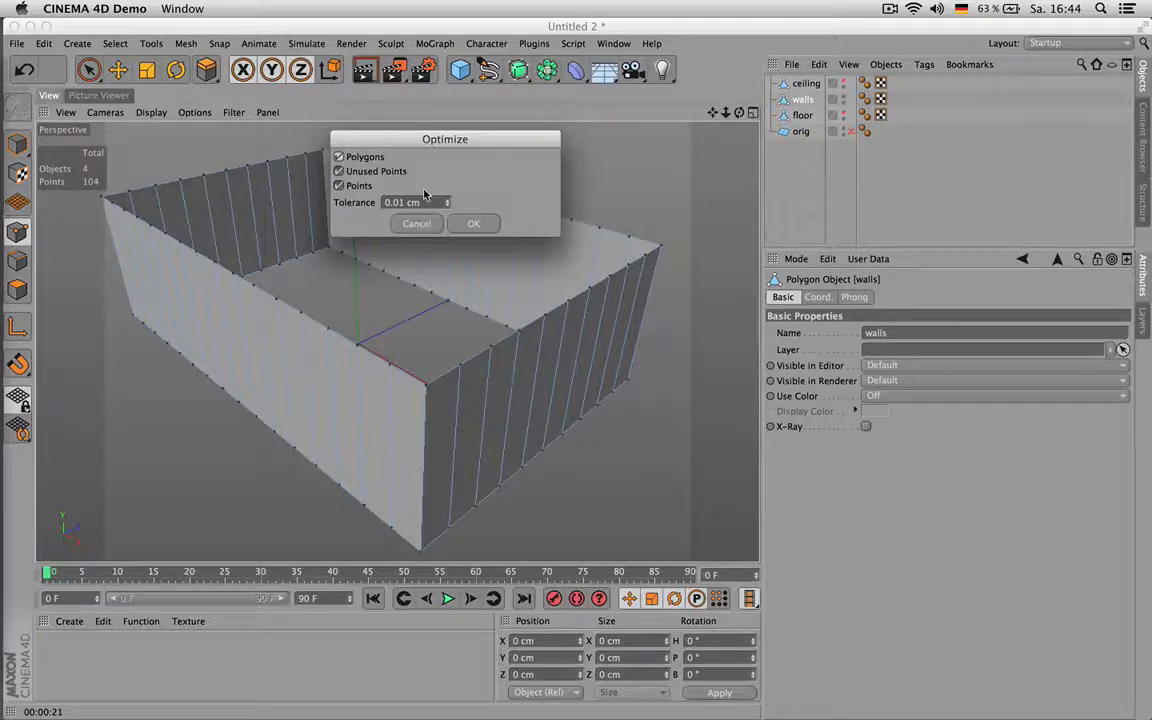
left_click(423, 221)
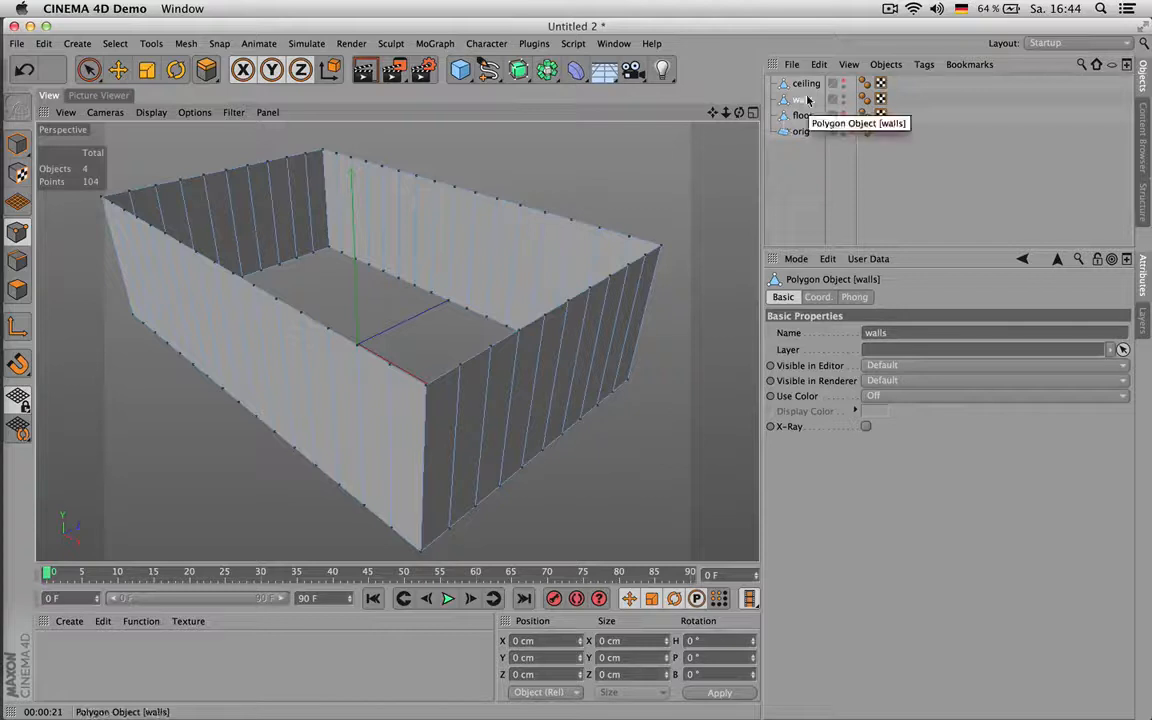
Step: Hide the walls in the viewport, then show the ceiling object and select it
double_click(843, 97)
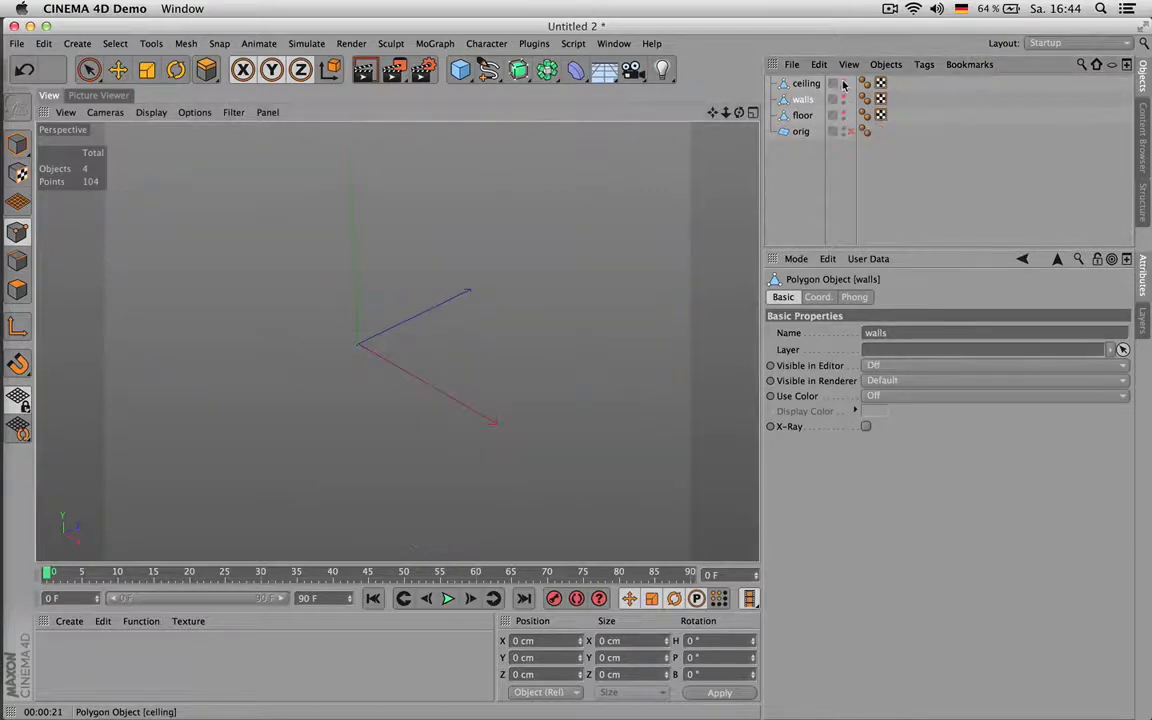
left_click(843, 84)
left_click(805, 83)
key("d")
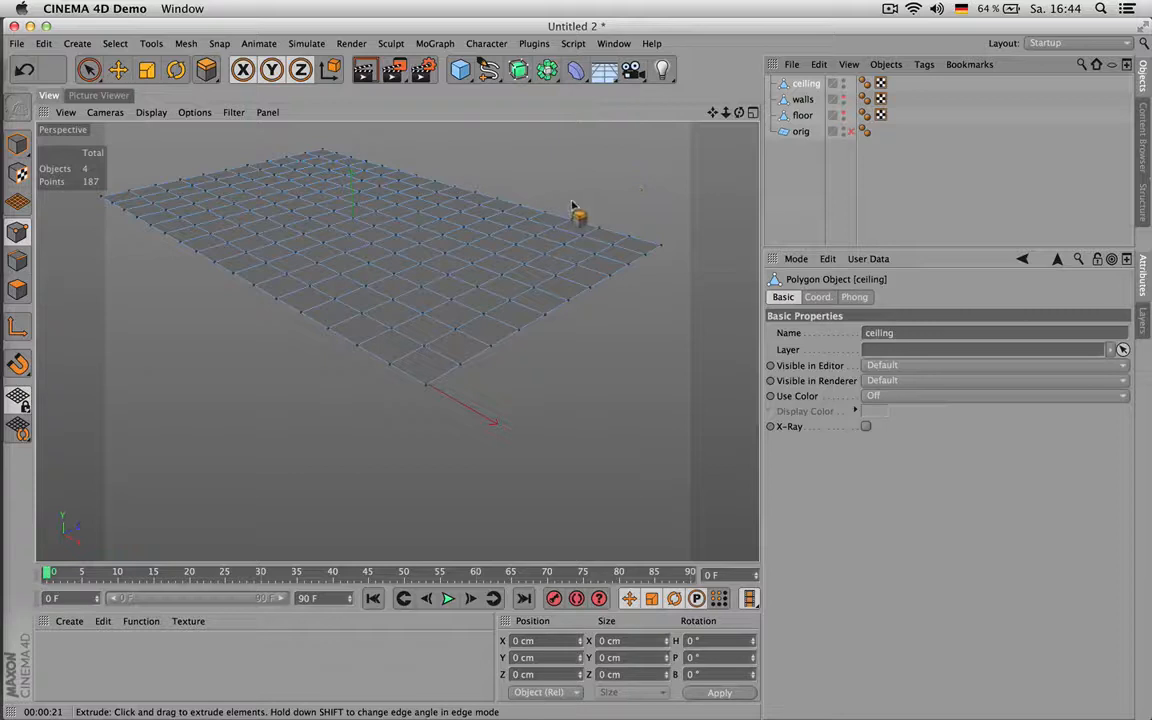
Step: Compare the ceiling object's grid with the tiled ceiling in the reference office render
mouse_move(510, 295)
left_mouse_down()
mouse_move(494, 300)
mouse_move(504, 249)
mouse_move(501, 386)
mouse_move(409, 404)
left_mouse_up()
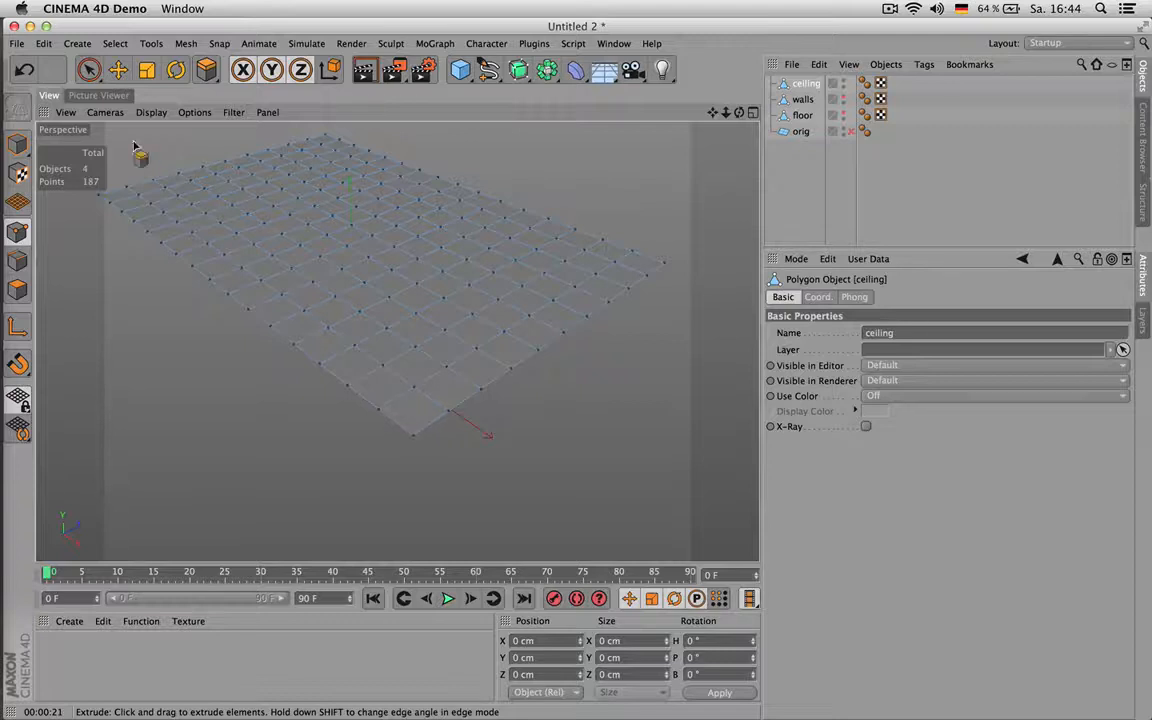
left_click(98, 95)
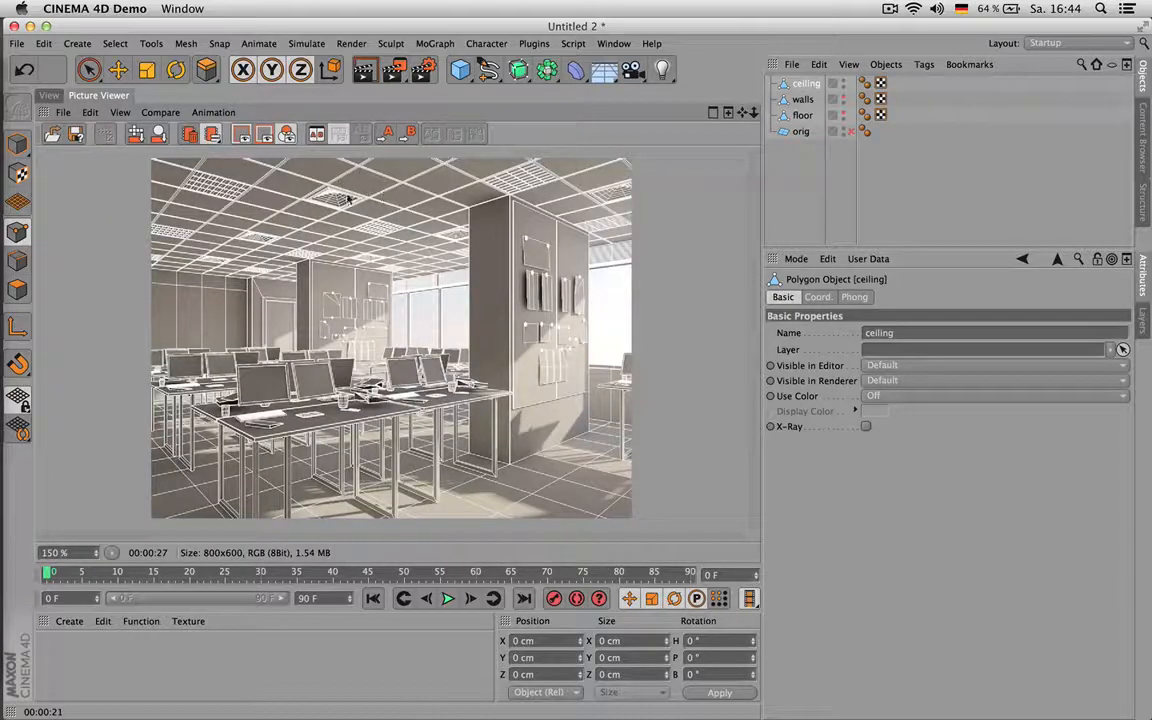
left_click(50, 95)
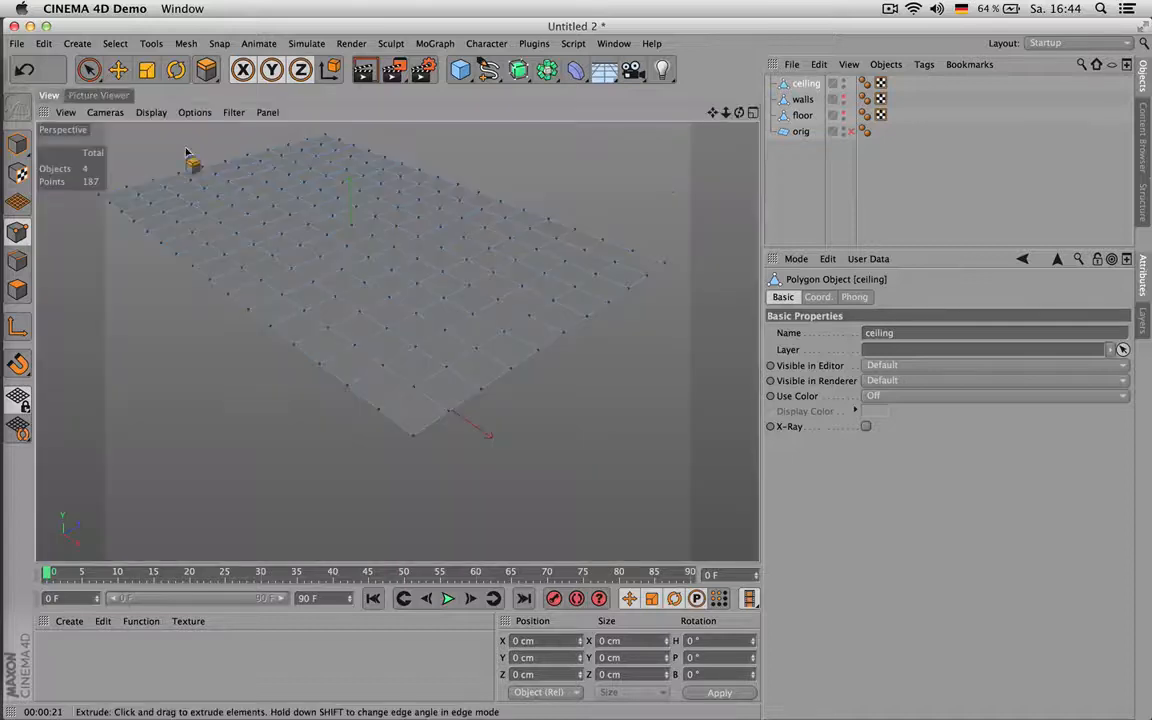
Step: Hide the ceiling, show and select the walls object, and switch to polygon mode for editing it
left_click(843, 84)
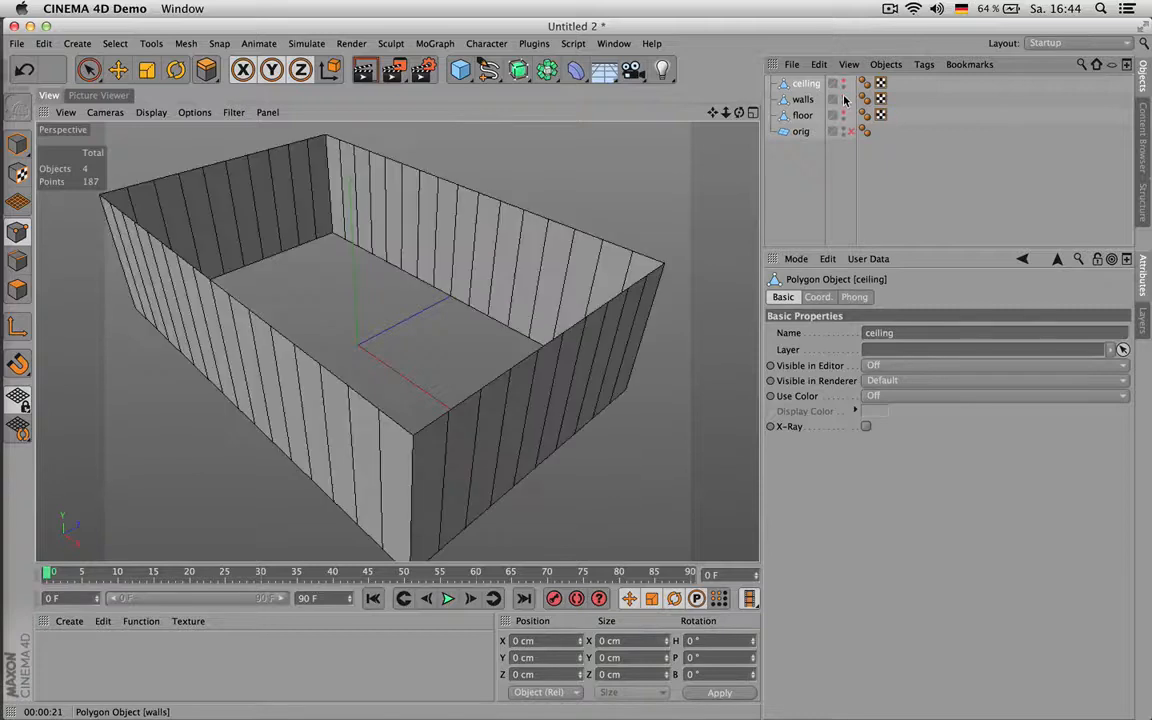
left_click(802, 100)
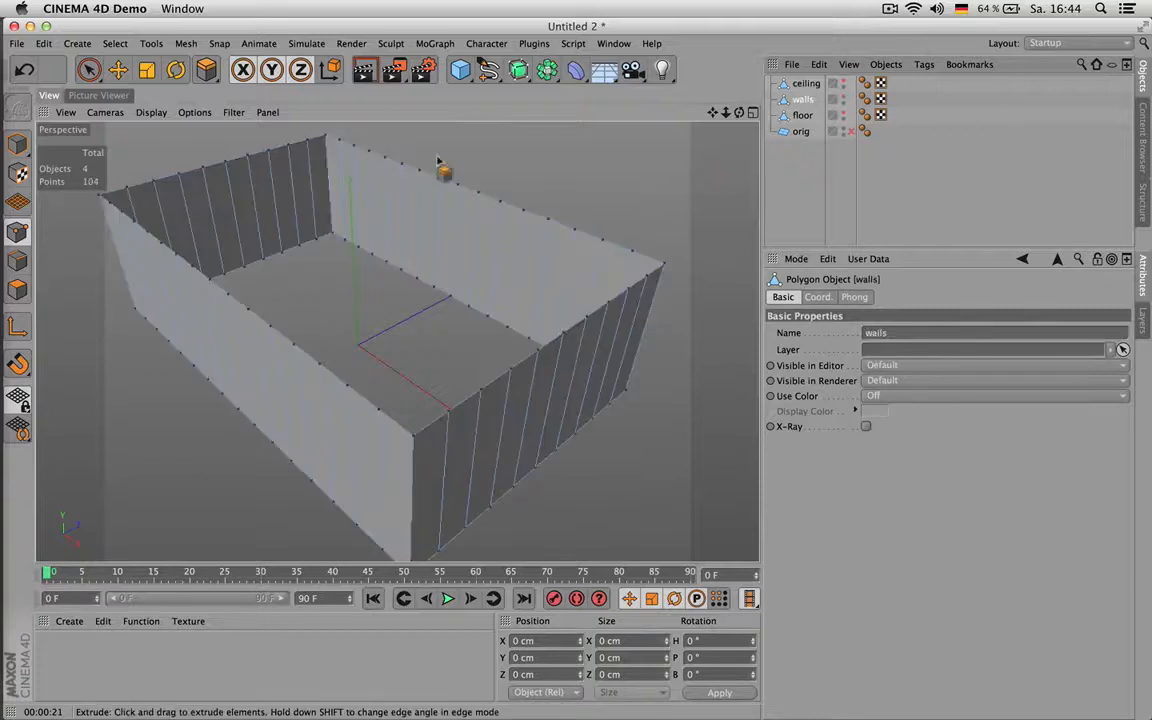
left_click(101, 96)
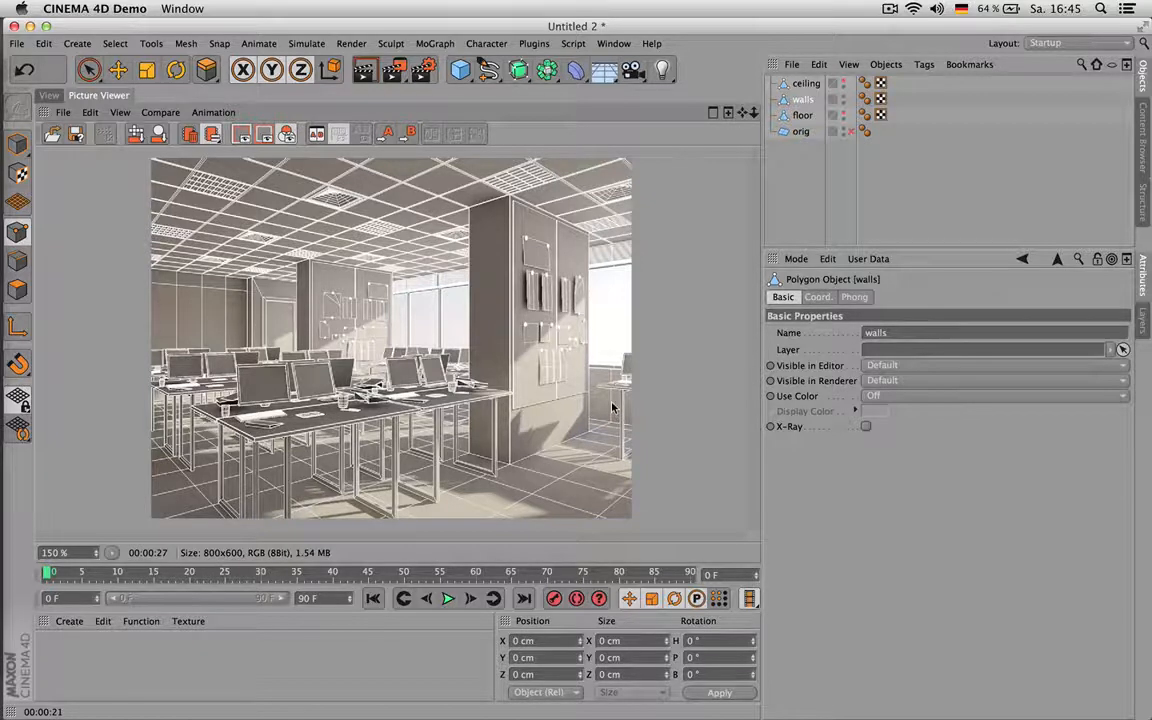
left_click(48, 95)
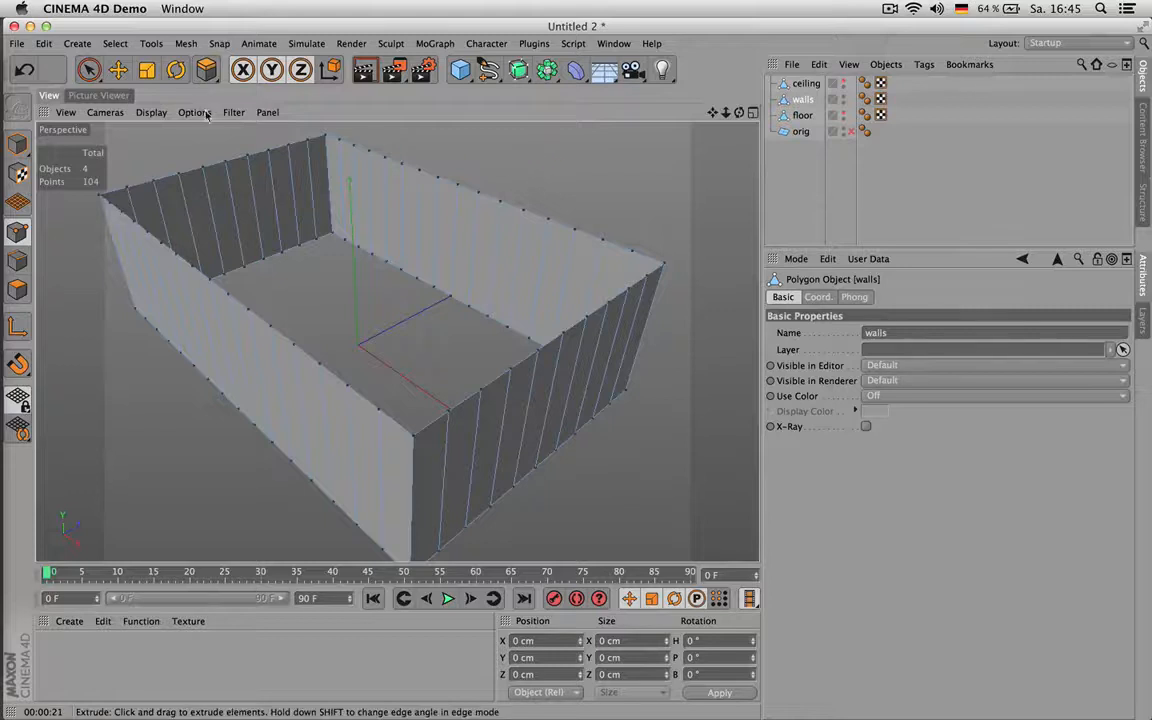
left_click_drag(739, 112, 790, 119)
key("Return")
key("Return")
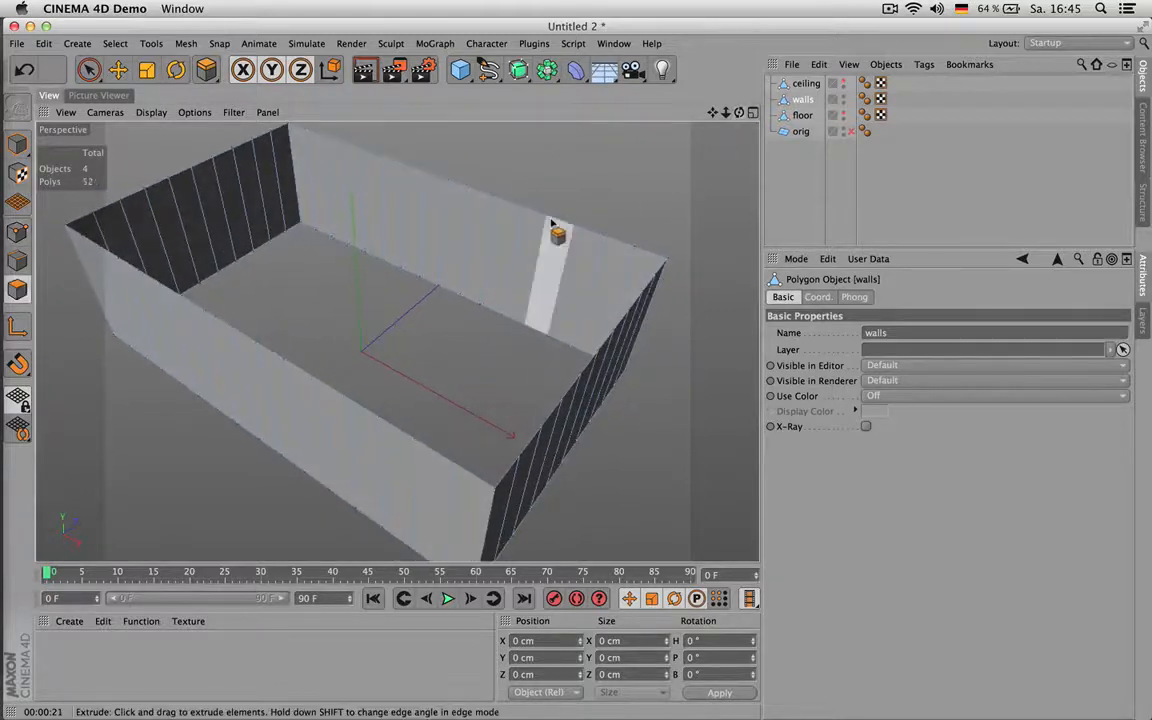
Step: Select the far long wall's polygons with Live Selection and compare the wall with the reference office render
key("space")
left_click_drag(320, 179, 590, 262)
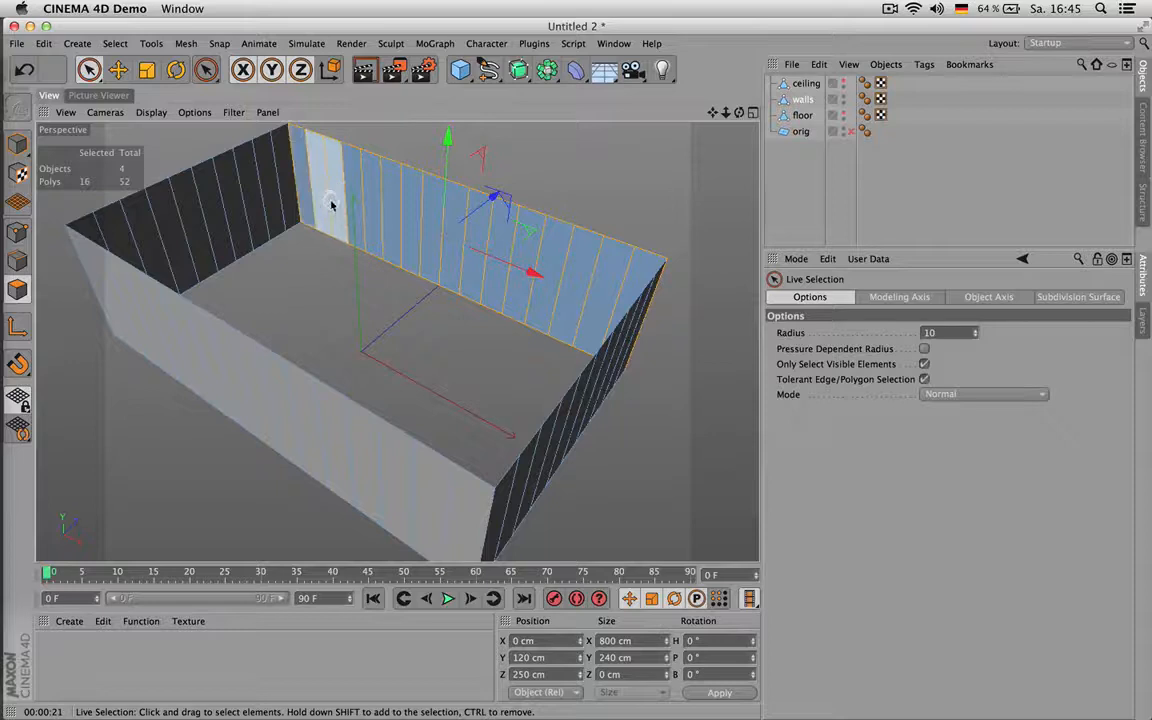
left_click(98, 95)
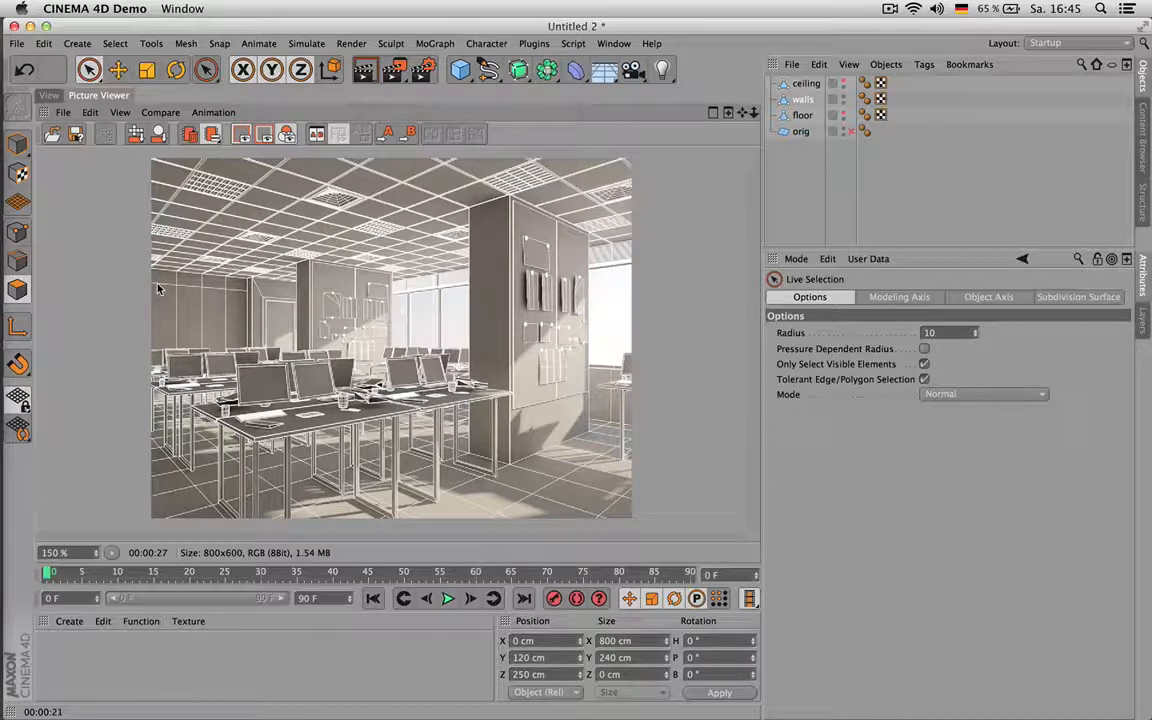
left_click(49, 96)
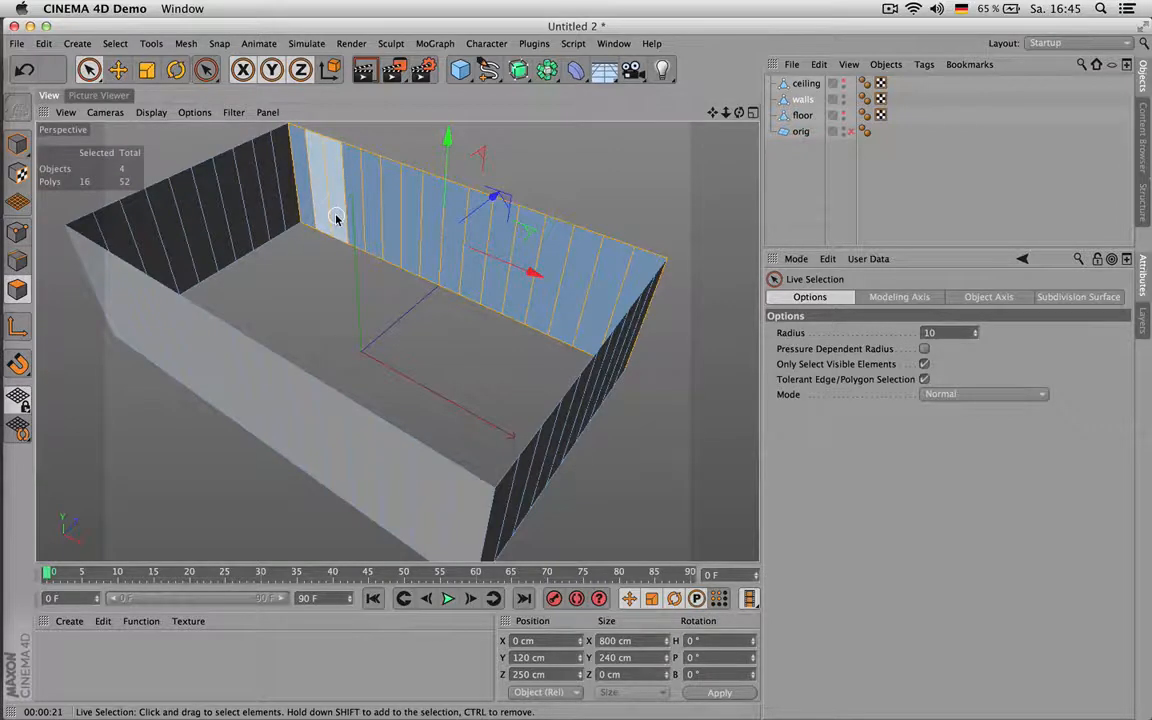
Step: Select all polygons of the walls object and reverse their normals
key("super+a")
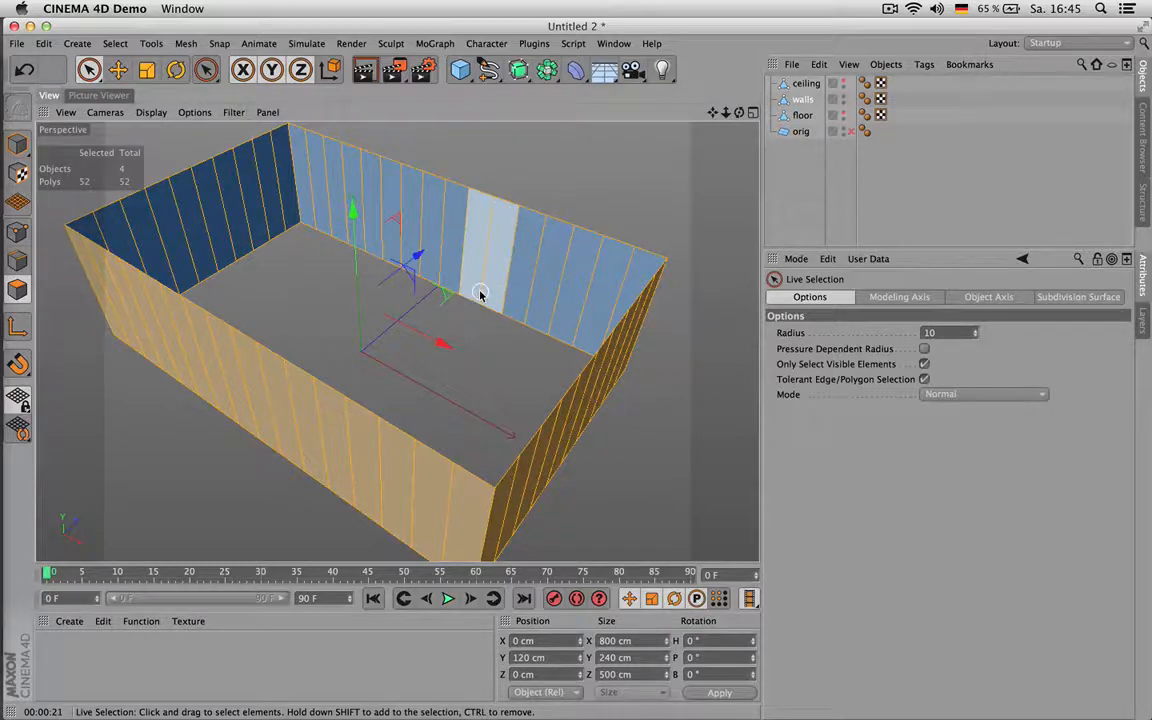
key("u")
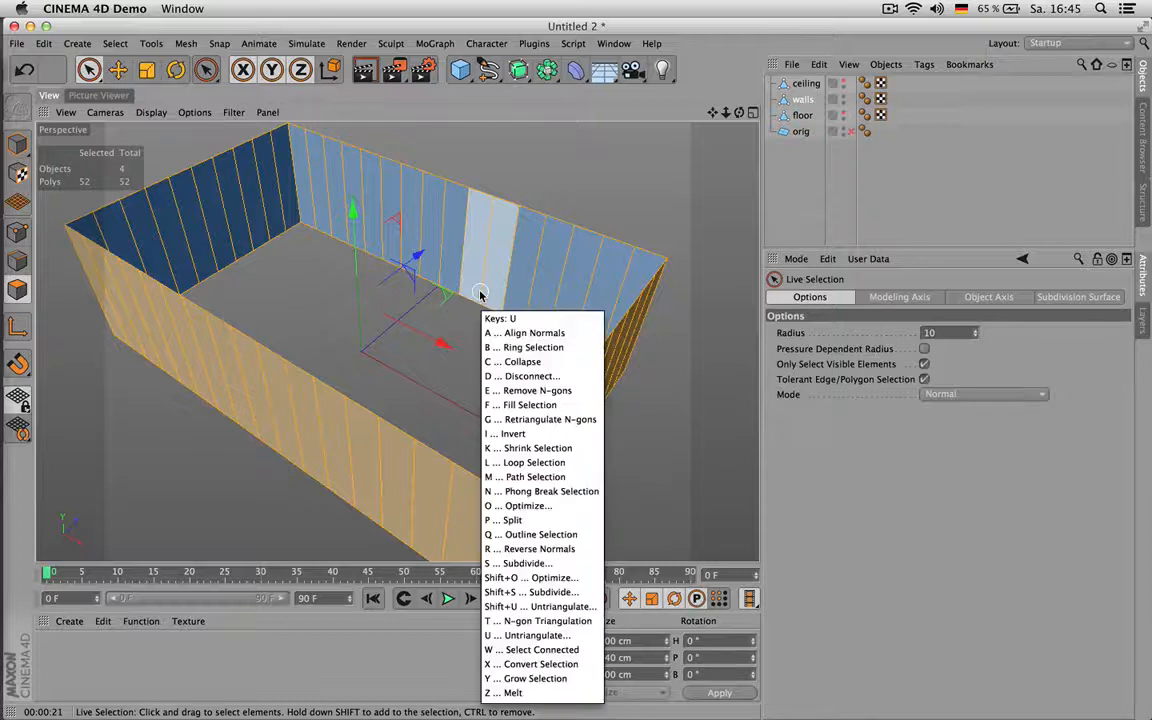
key("i")
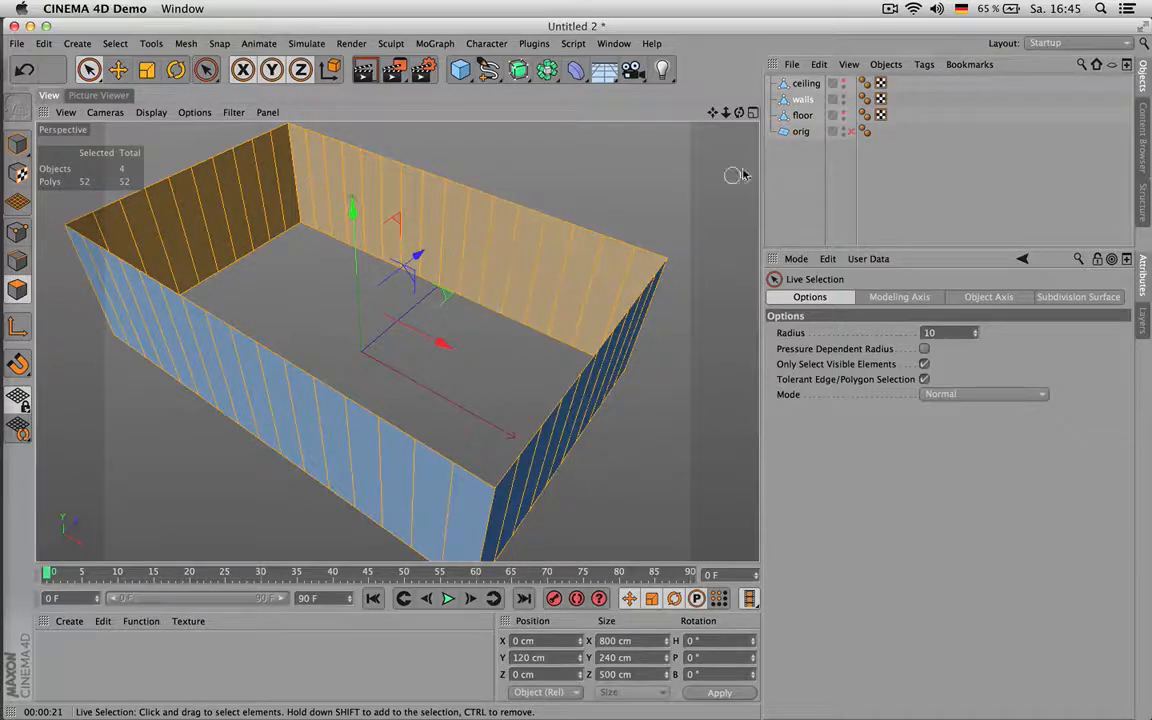
Step: Show the ceiling object and reverse the normals of all its polygons
left_click(843, 84)
left_click(419, 285)
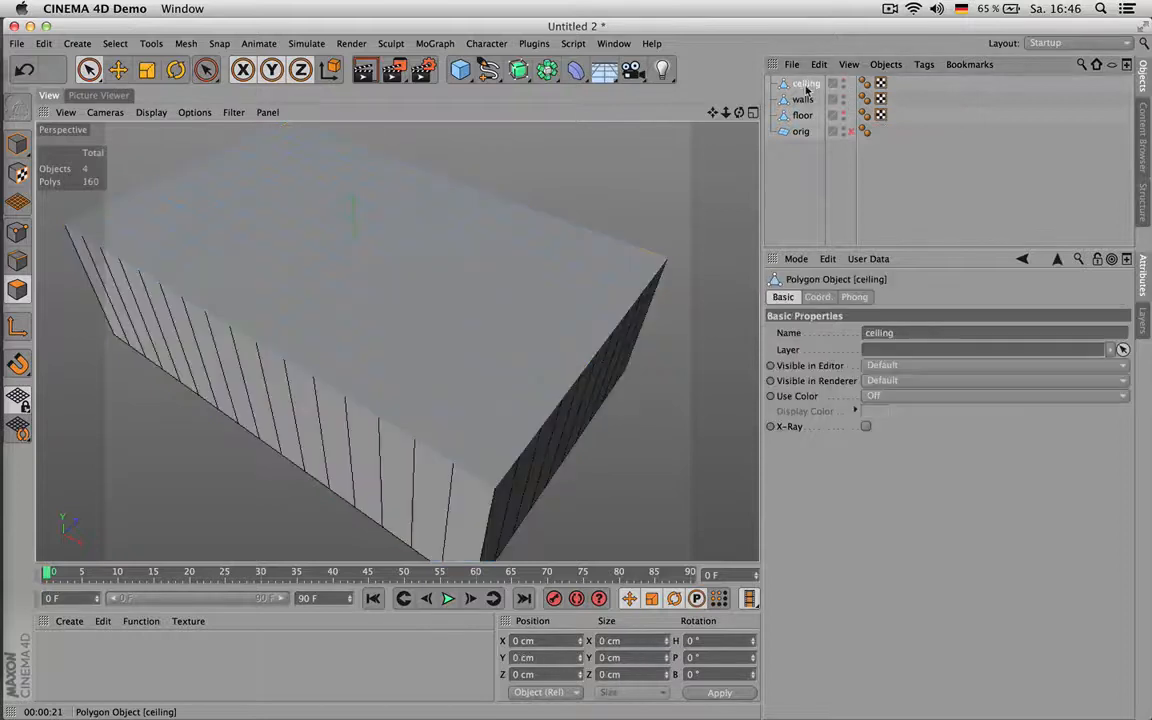
left_click_drag(415, 285, 445, 287)
key("super+a")
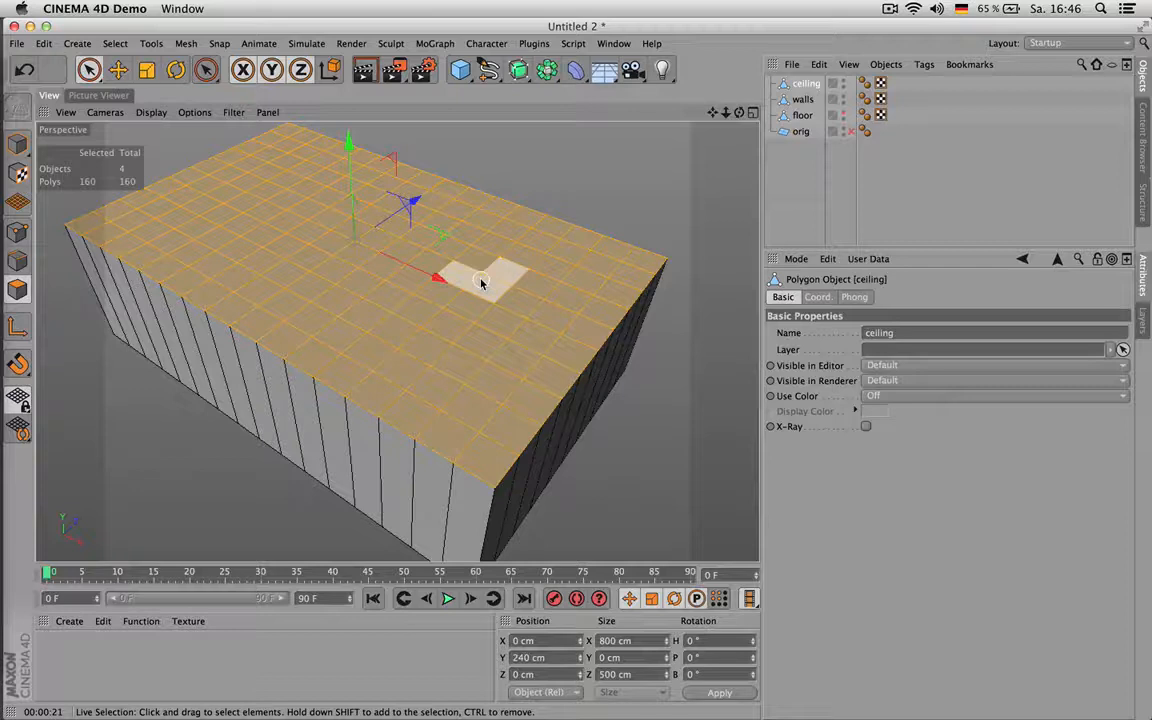
key("u")
key("r")
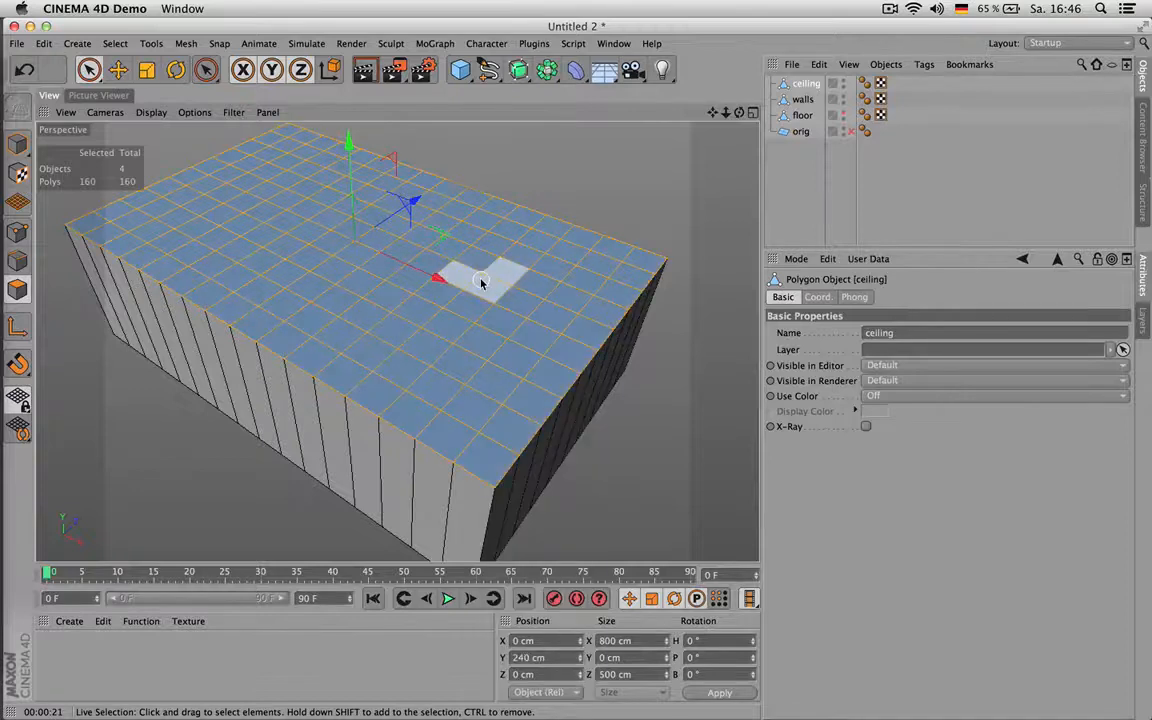
Step: Hide the ceiling, check the orientation of the floor's normals, then leave only the walls object shown and selected
double_click(843, 81)
double_click(843, 98)
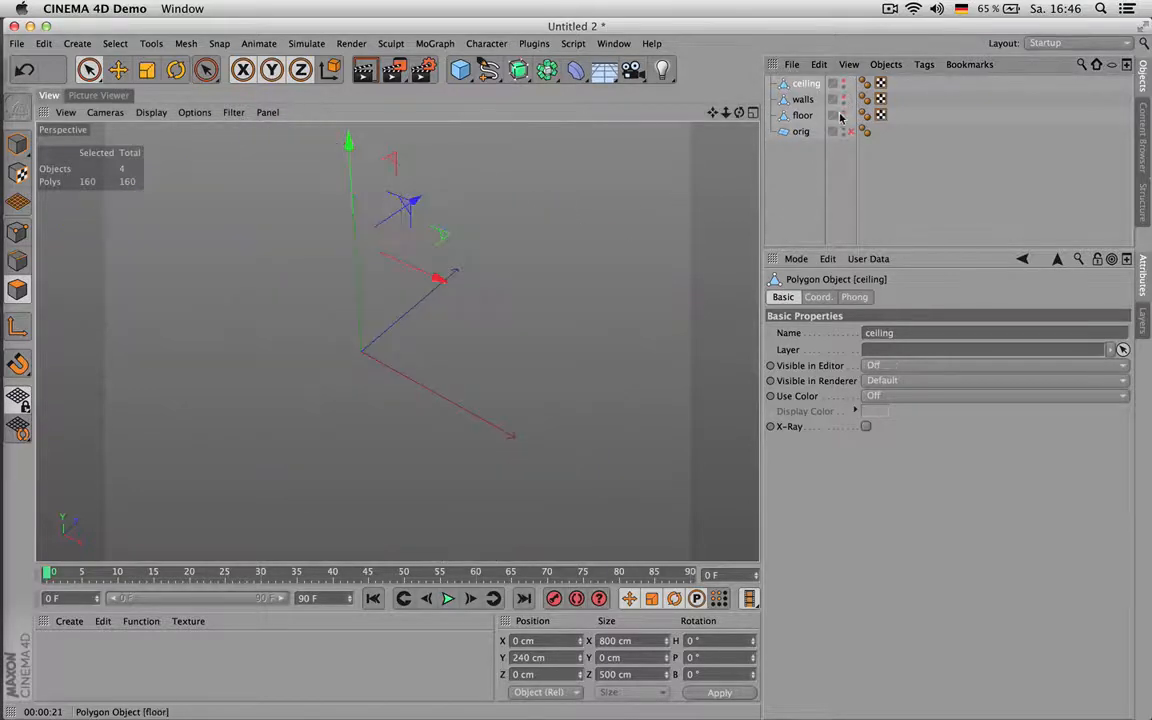
left_click(842, 114)
left_click(803, 115)
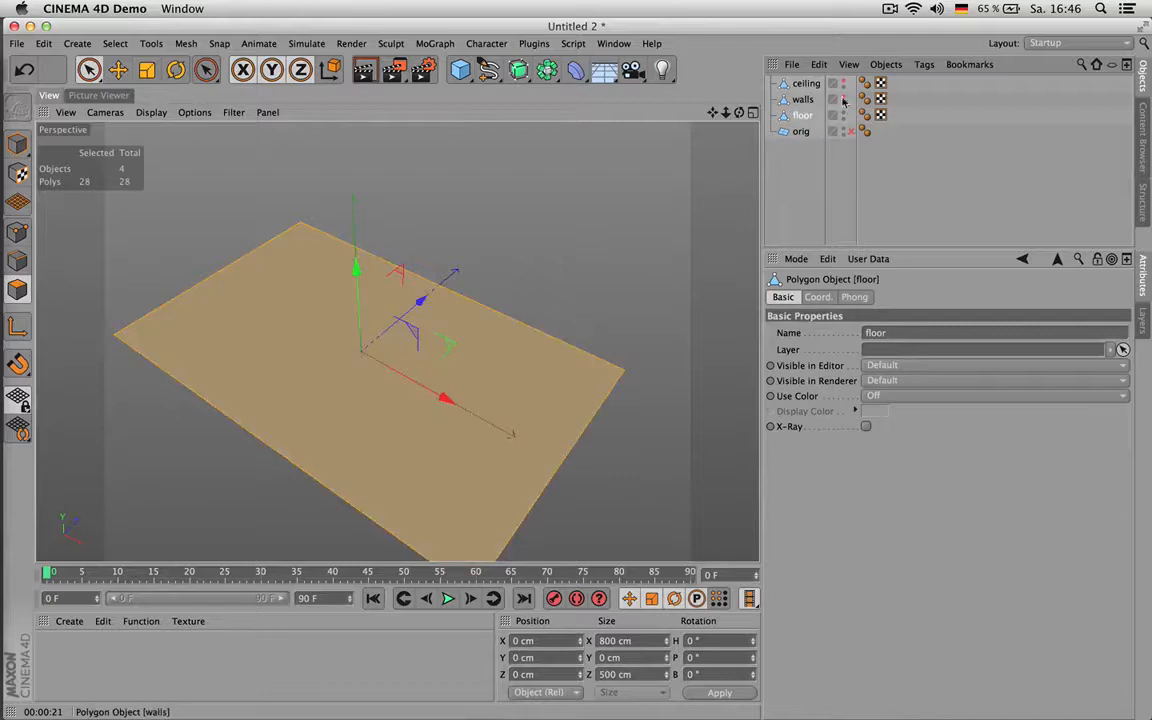
double_click(843, 115)
left_click(843, 99)
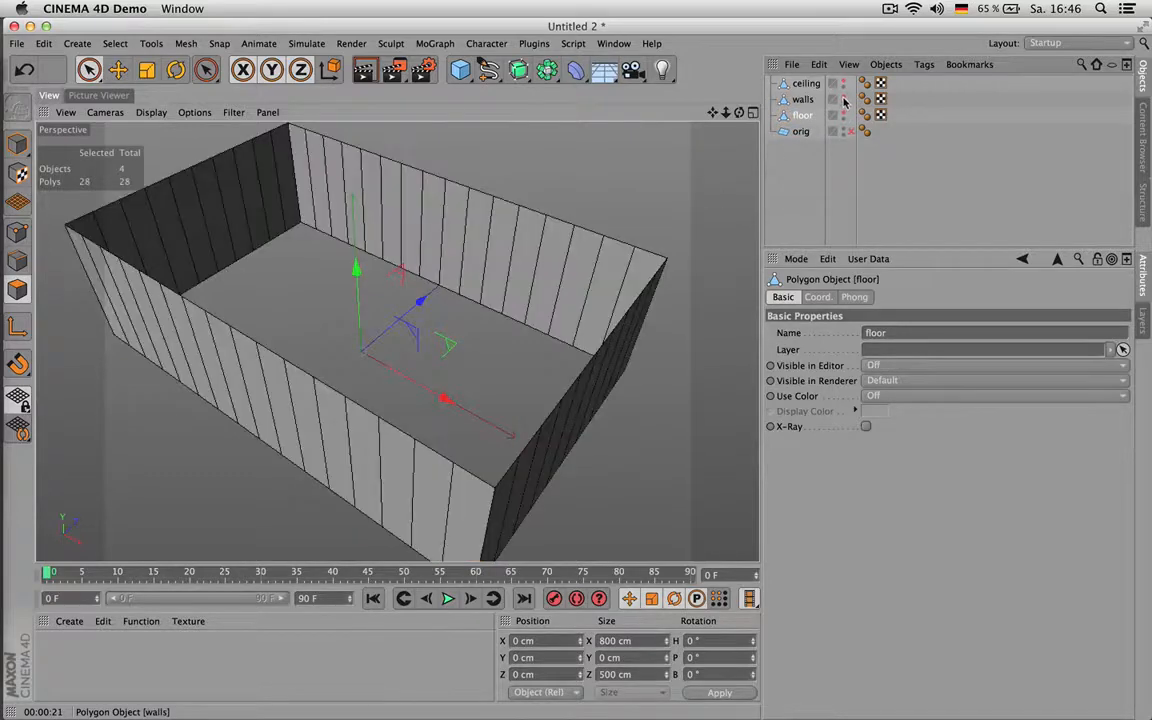
left_click(803, 100)
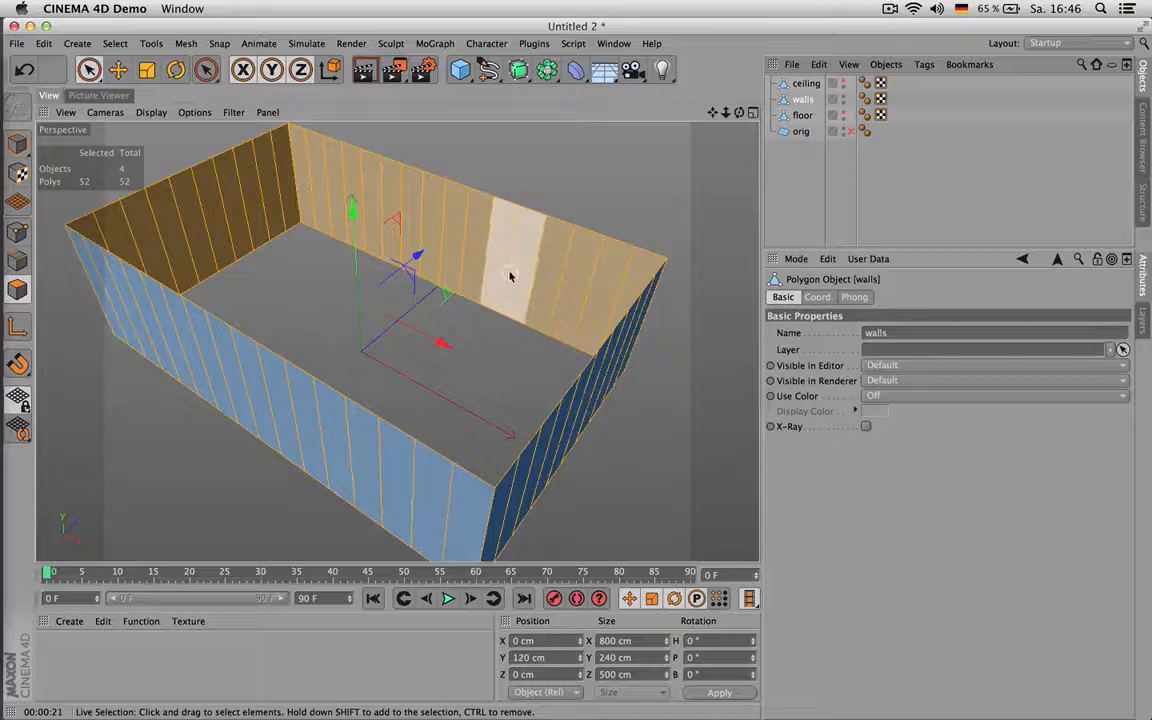
Step: Select all vertical edges around the walls in edge mode with Ring Selection
key("Return")
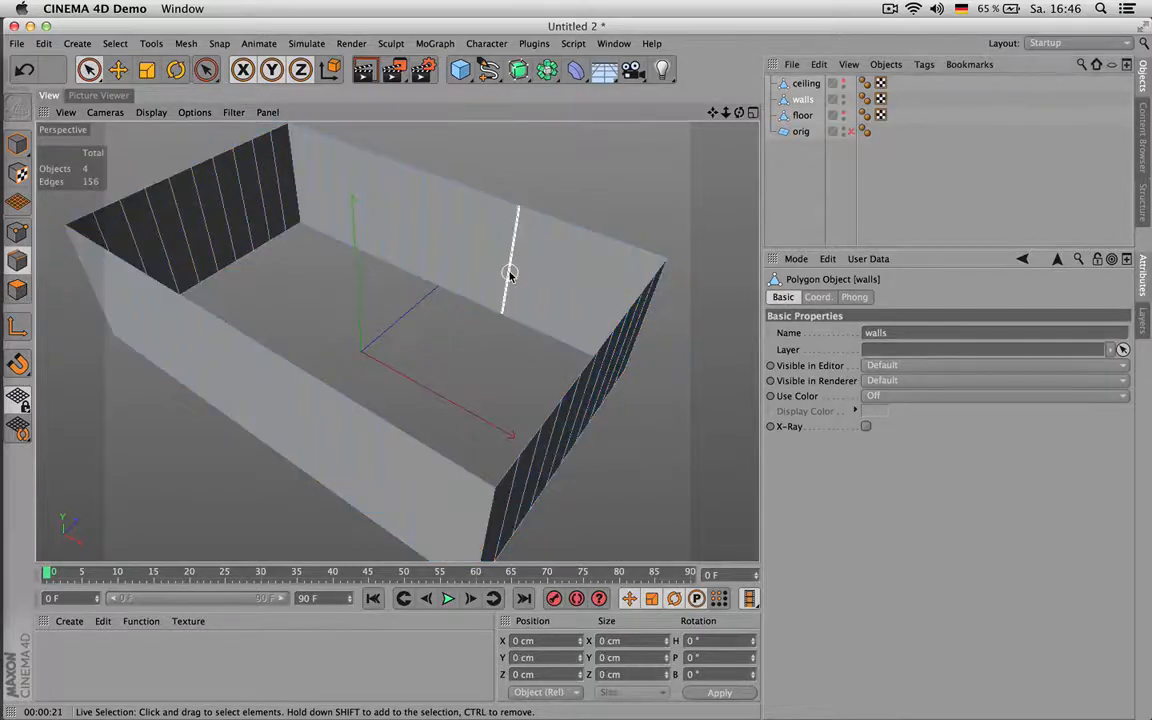
right_click(509, 274)
left_click(540, 332)
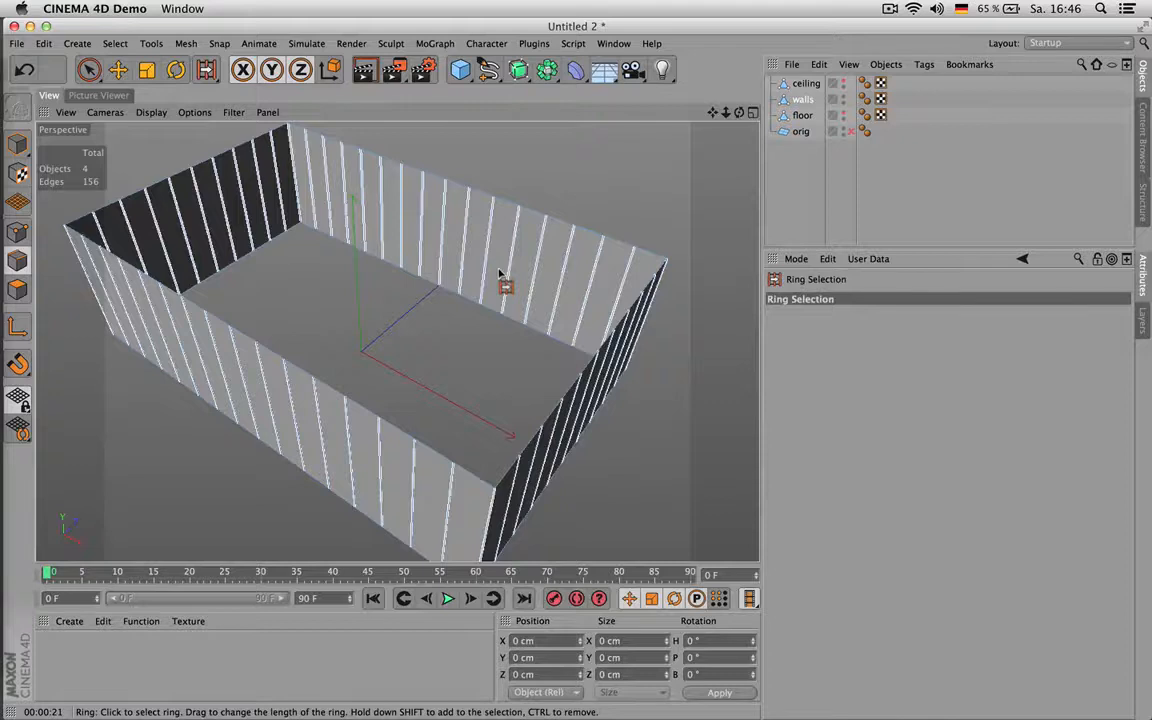
left_click(500, 272)
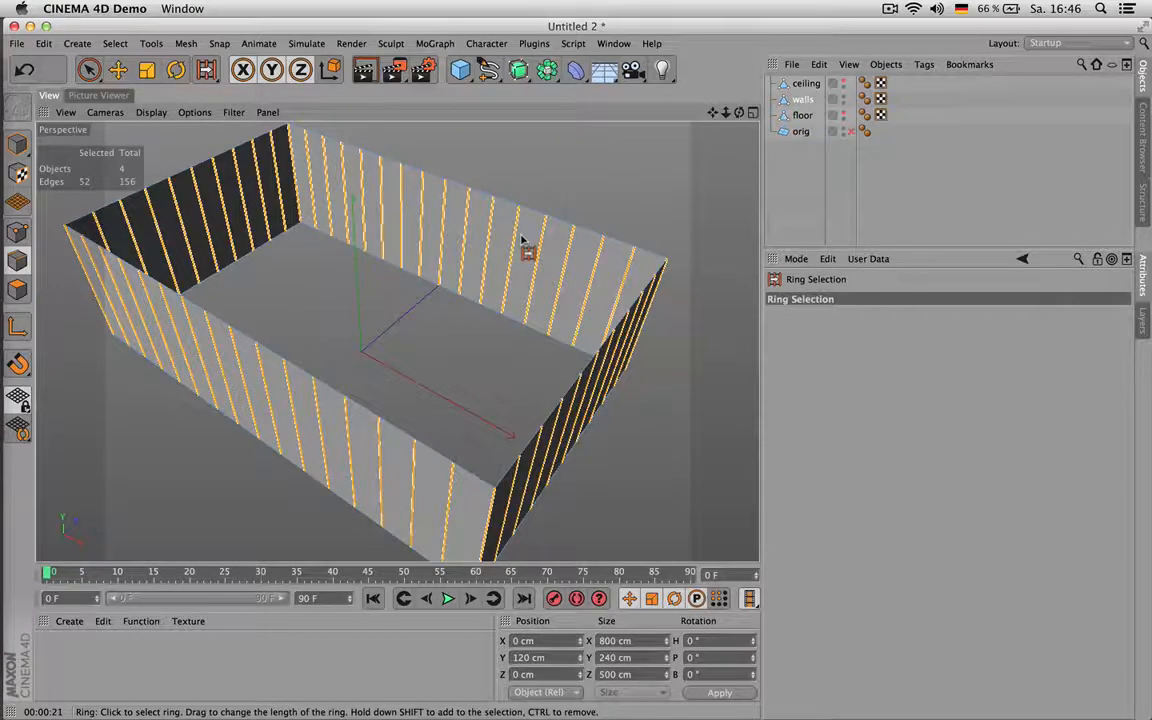
Step: Cut the selected vertical wall edges with Edge Cut, using a subdivision of 2 without N-gons
right_click(521, 240)
left_click(527, 249)
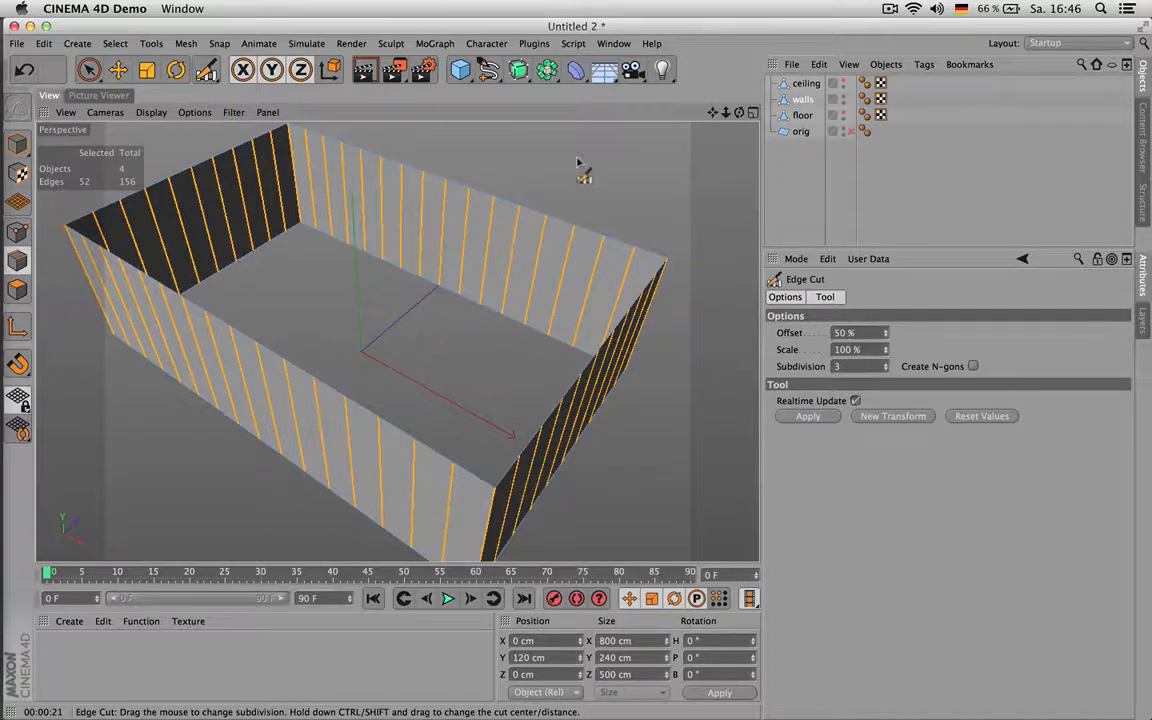
mouse_move(568, 367)
left_mouse_down()
mouse_move(624, 367)
mouse_move(584, 367)
left_mouse_up()
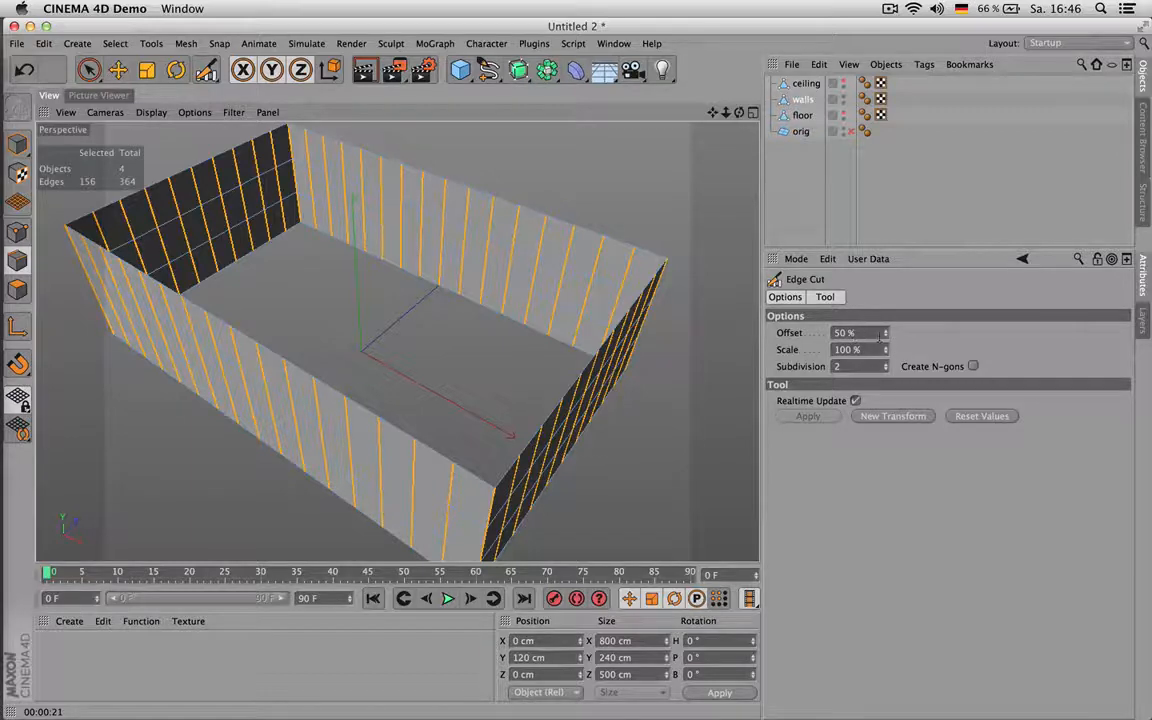
Step: Try other Offset and Scale values for the wall edge cut, and restore them to 50% and 100%
left_click_drag(886, 335, 886, 349)
double_click(877, 333)
type("50")
key("Return")
mouse_move(886, 349)
left_mouse_down()
mouse_move(886, 334)
mouse_move(884, 352)
left_mouse_up()
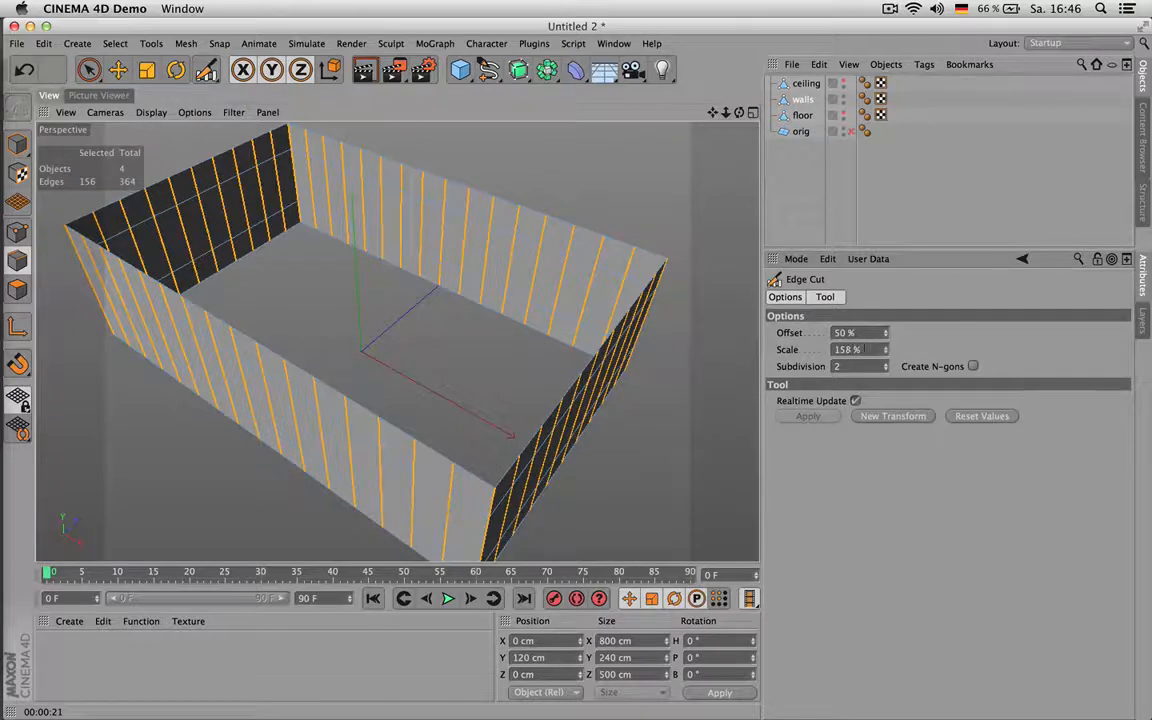
double_click(864, 349)
type("100")
key("Return")
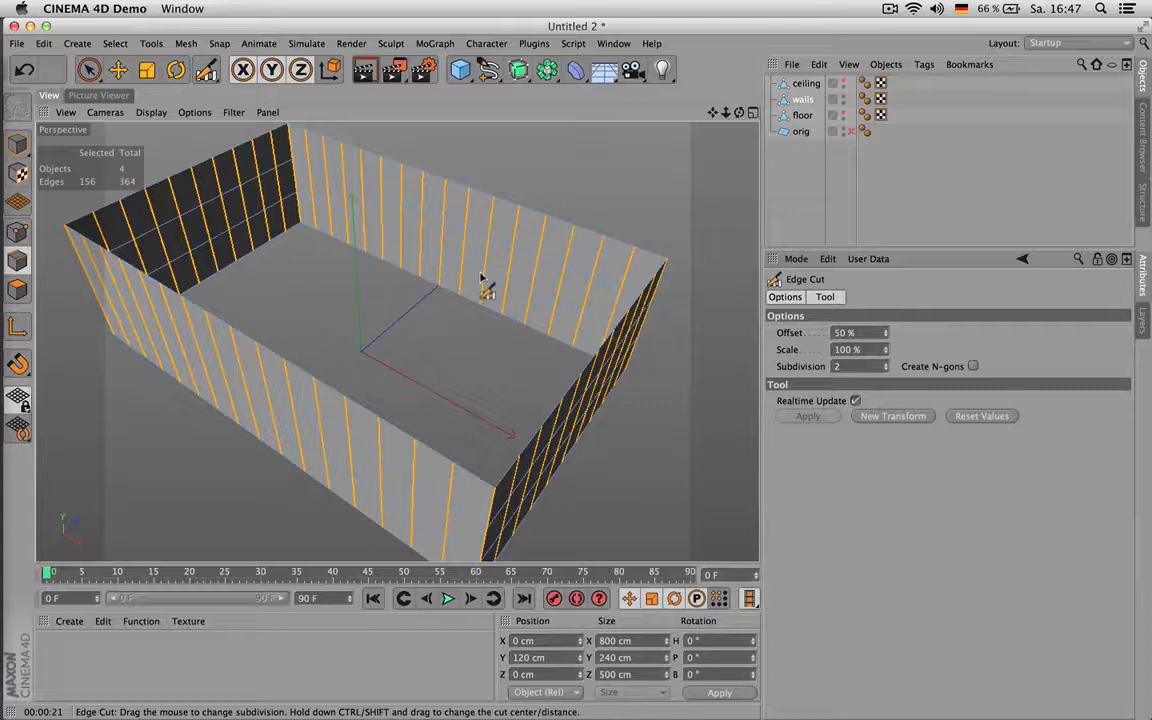
Step: Loop-select the lower horizontal cut around the walls and switch its position coordinates to World
key("u")
key("l")
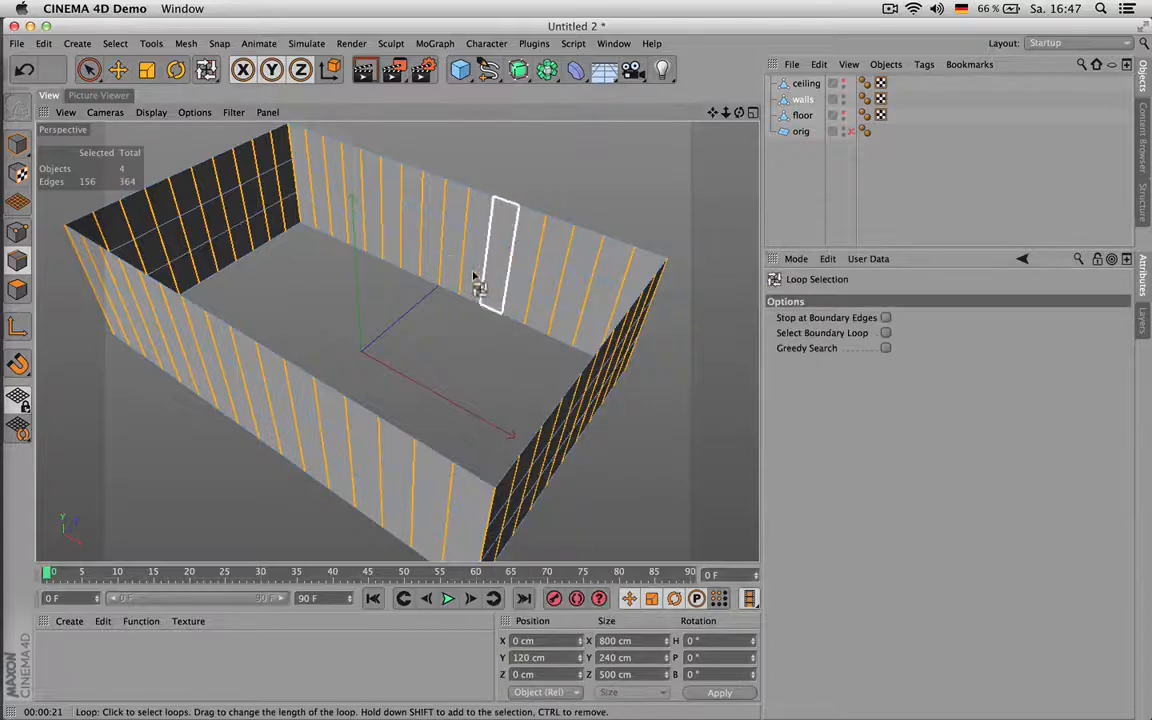
left_click(483, 278)
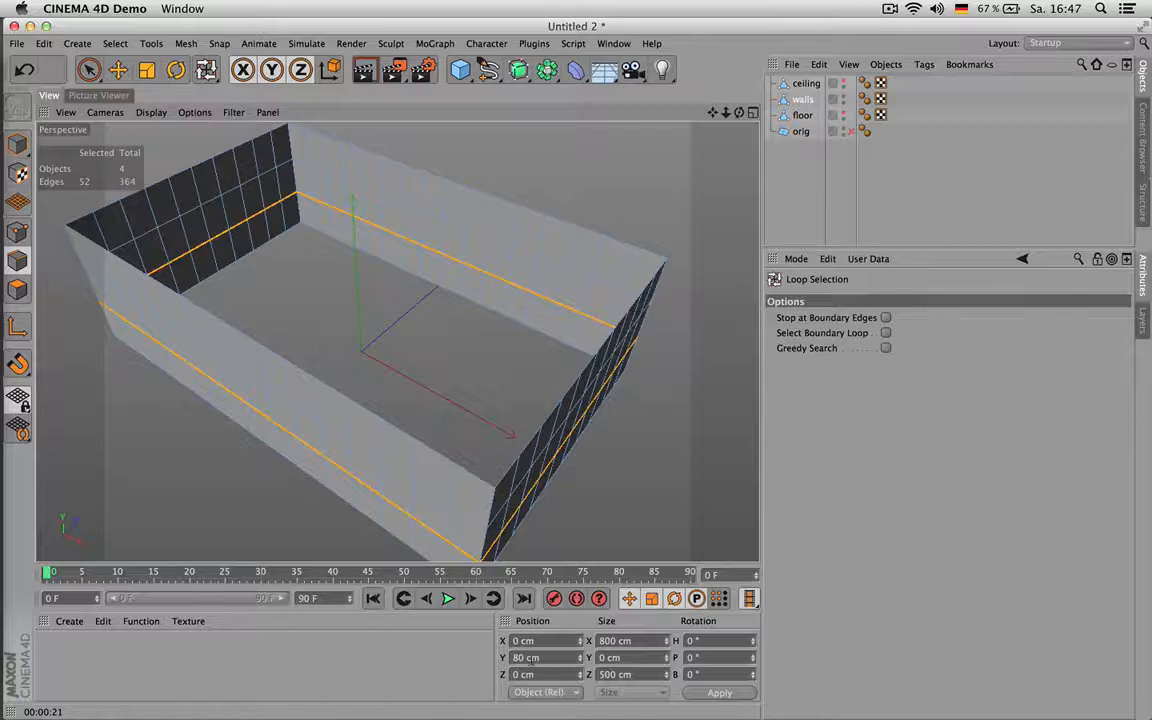
left_click(546, 693)
left_click(530, 677)
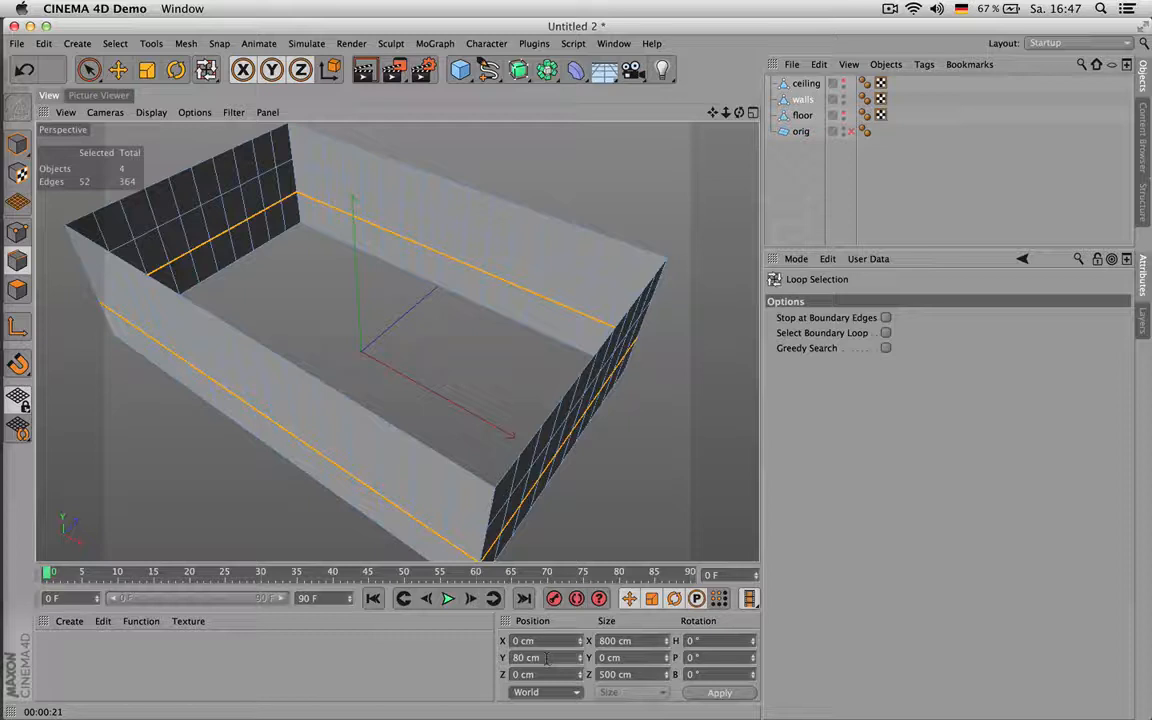
Step: Check the reference office render and set the selected lower wall loop's world Y position to 90 cm
left_click_drag(739, 112, 775, 55)
scroll(507, 268, "up", 5)
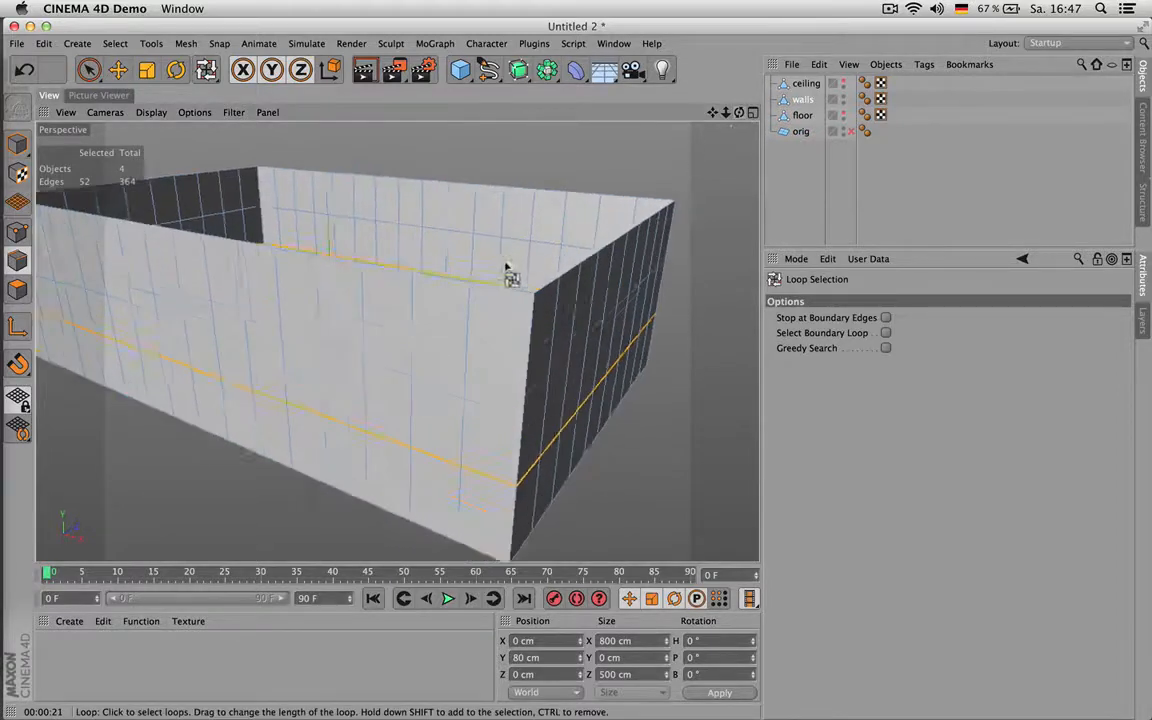
left_click_drag(739, 112, 667, 101)
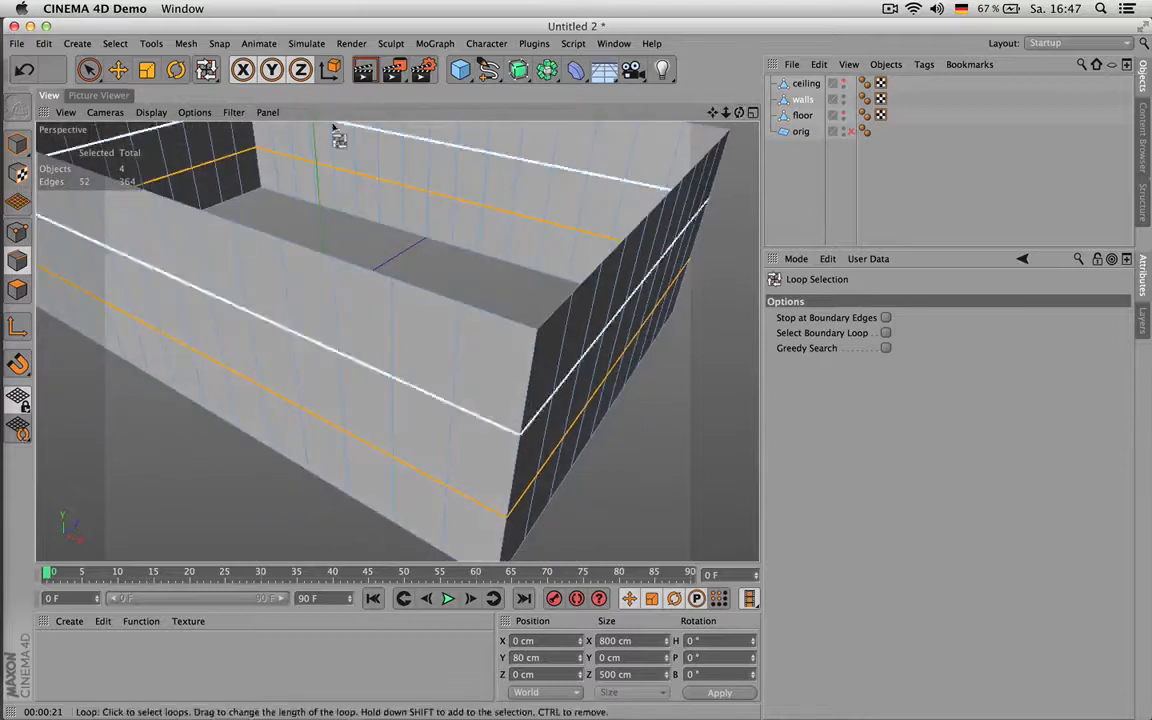
left_click(110, 96)
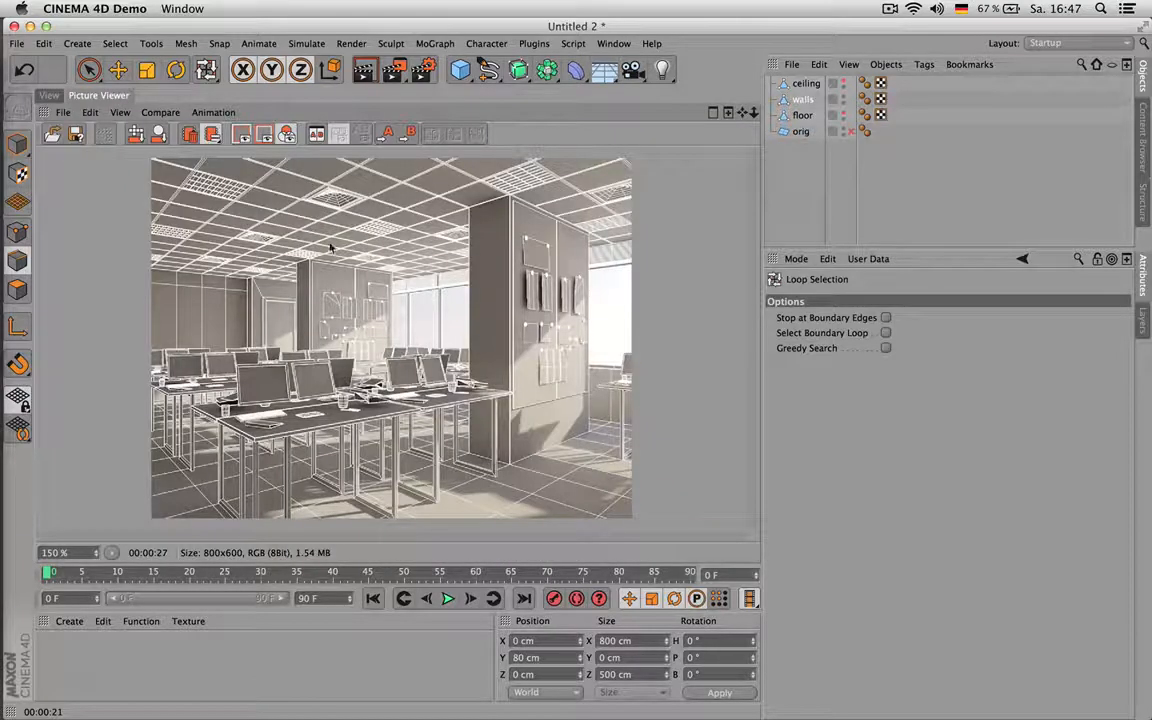
left_click(47, 95)
double_click(561, 657)
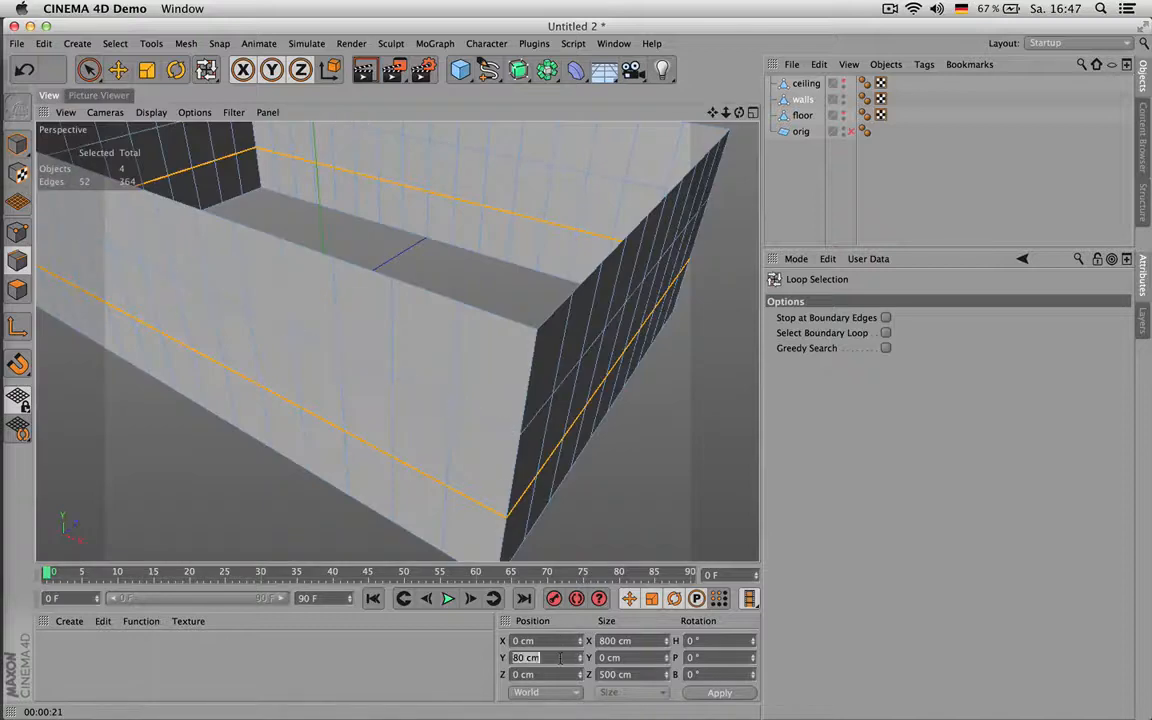
type("90")
key("Return")
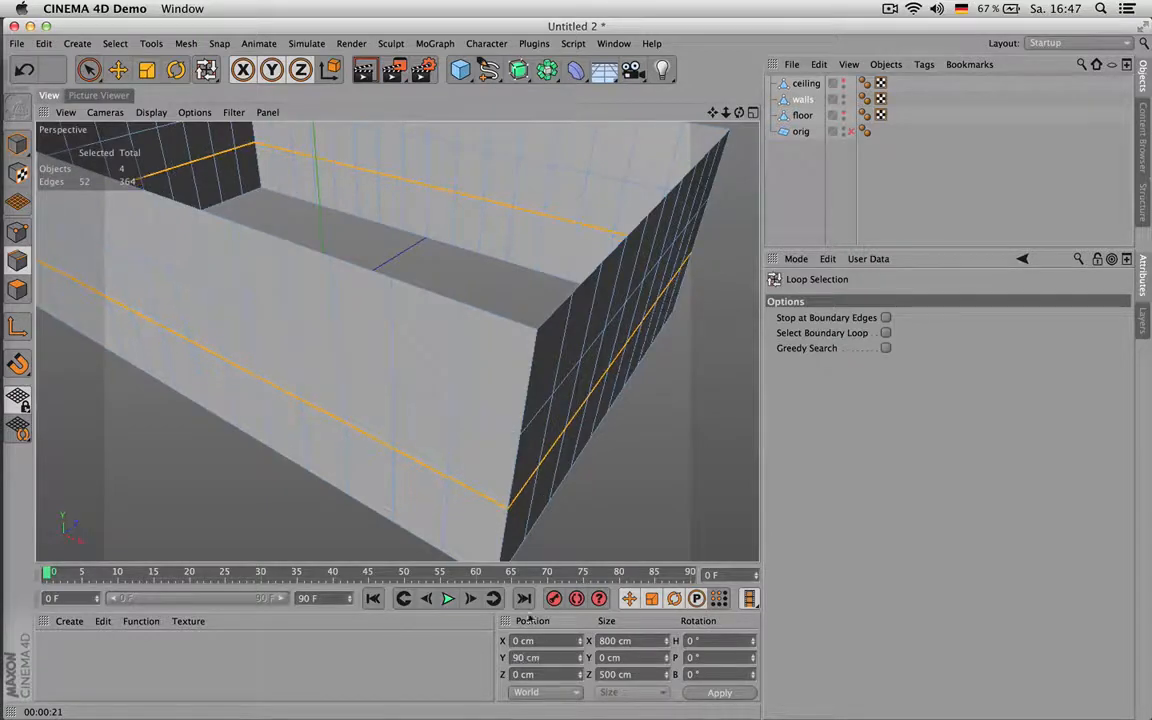
Step: Loop-select the upper horizontal cut around the walls, try a Y position of 220 cm, and set it to 200 cm
scroll(573, 252, "down", 3)
left_click_drag(714, 113, 674, 185)
scroll(452, 305, "up", 1)
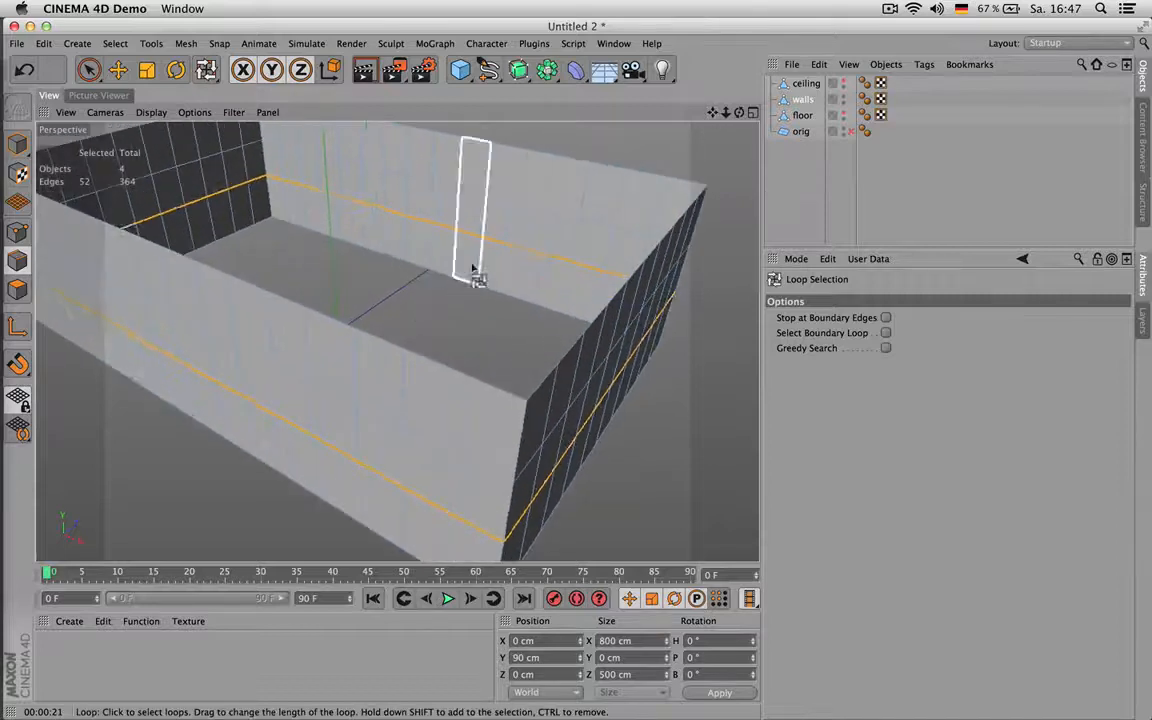
left_click(497, 201)
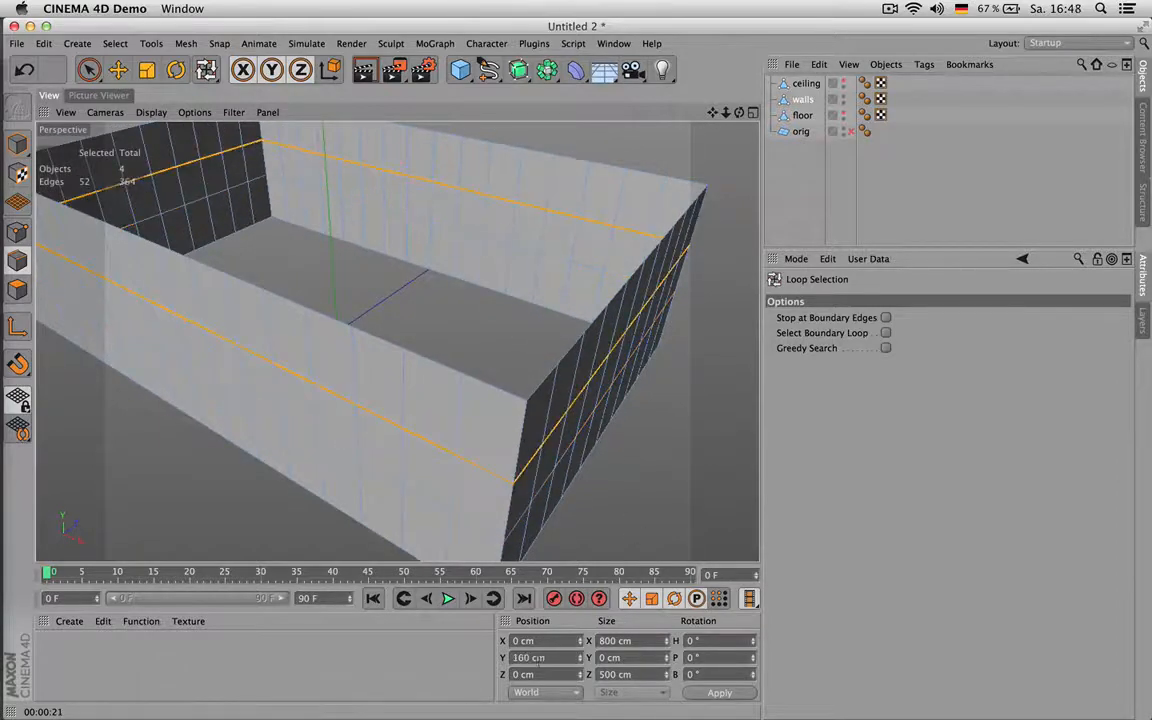
double_click(536, 657)
type("22")
type("0")
key("Return")
double_click(555, 657)
type("200")
key("Return")
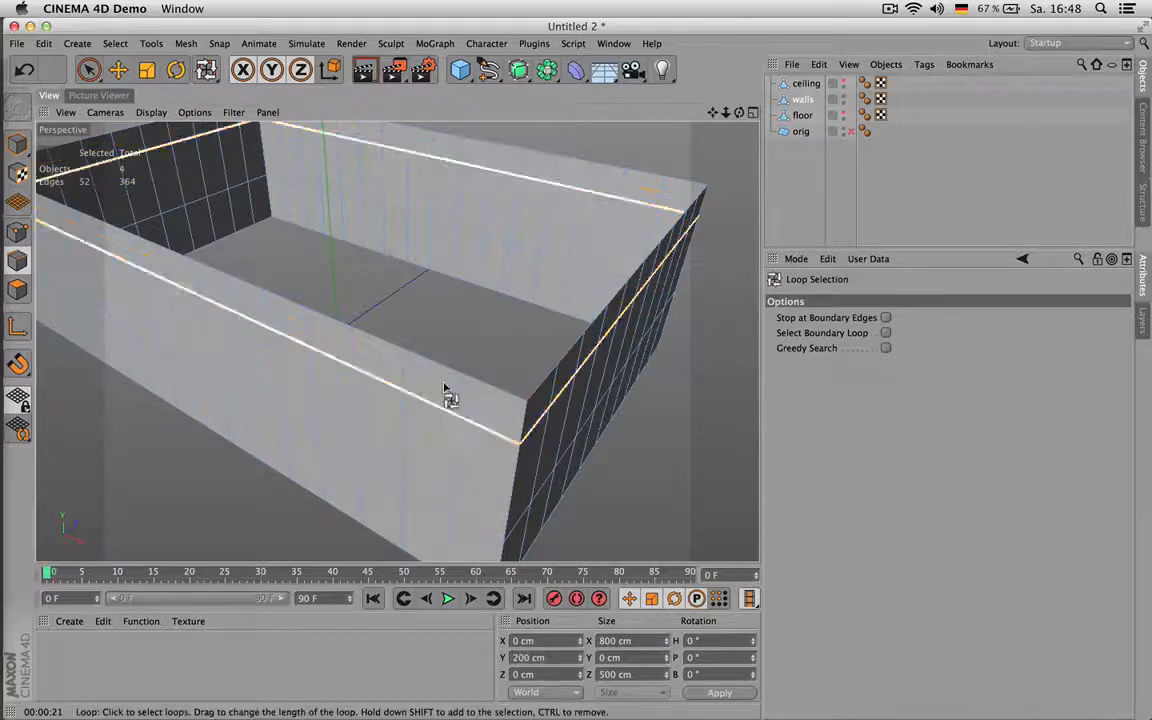
Step: Loop-select the lower horizontal wall cut again and try Y positions of 60 cm and 70 cm
left_click(491, 247)
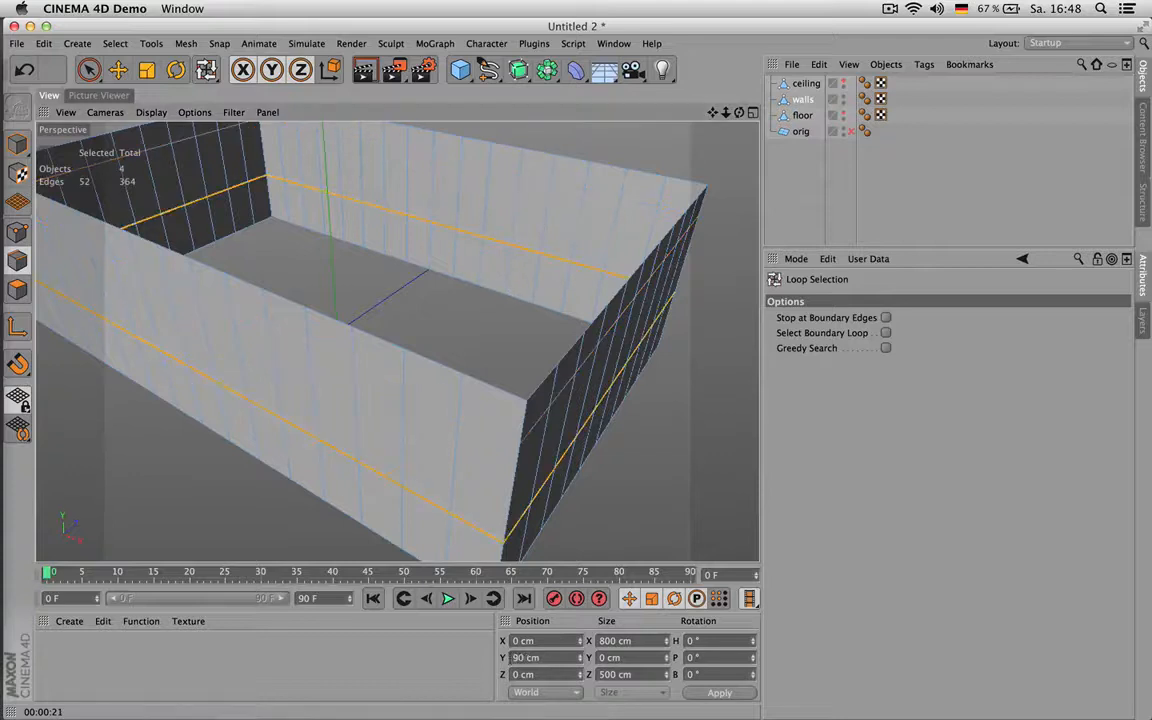
double_click(546, 658)
type("60")
key("Return")
double_click(543, 657)
type("70")
key("Return")
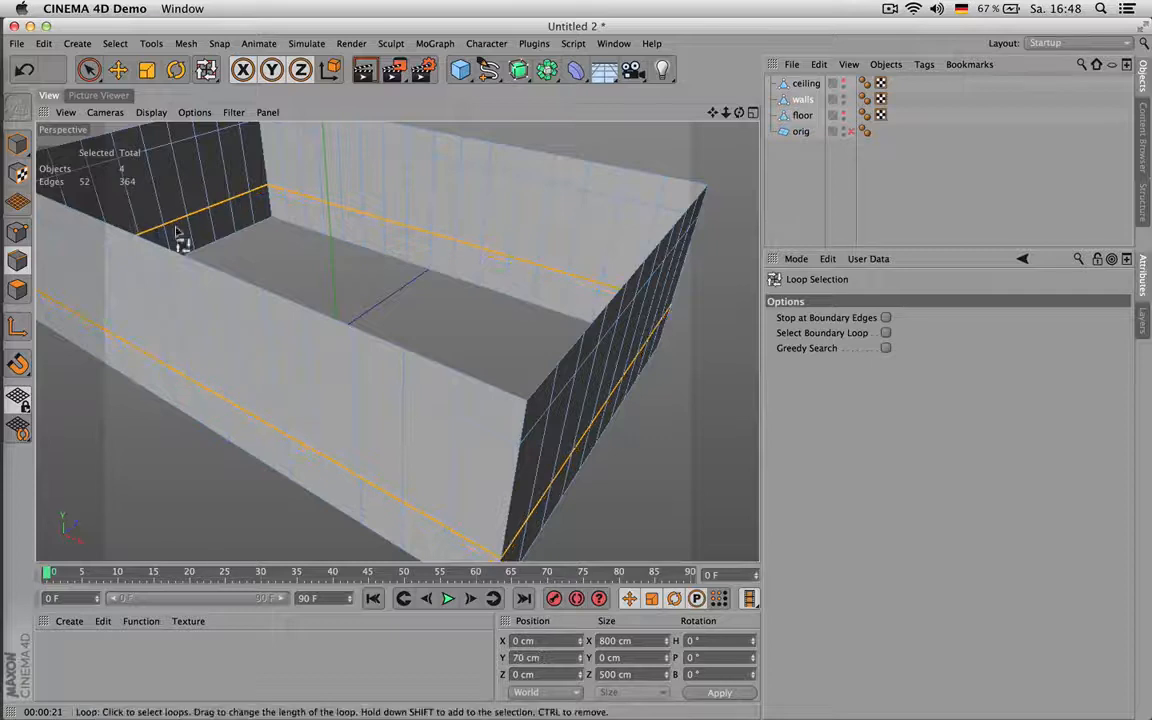
Step: Compare with the reference office render, try 90 cm for the lower wall loop, and set its Y position to 85 cm
left_click(112, 95)
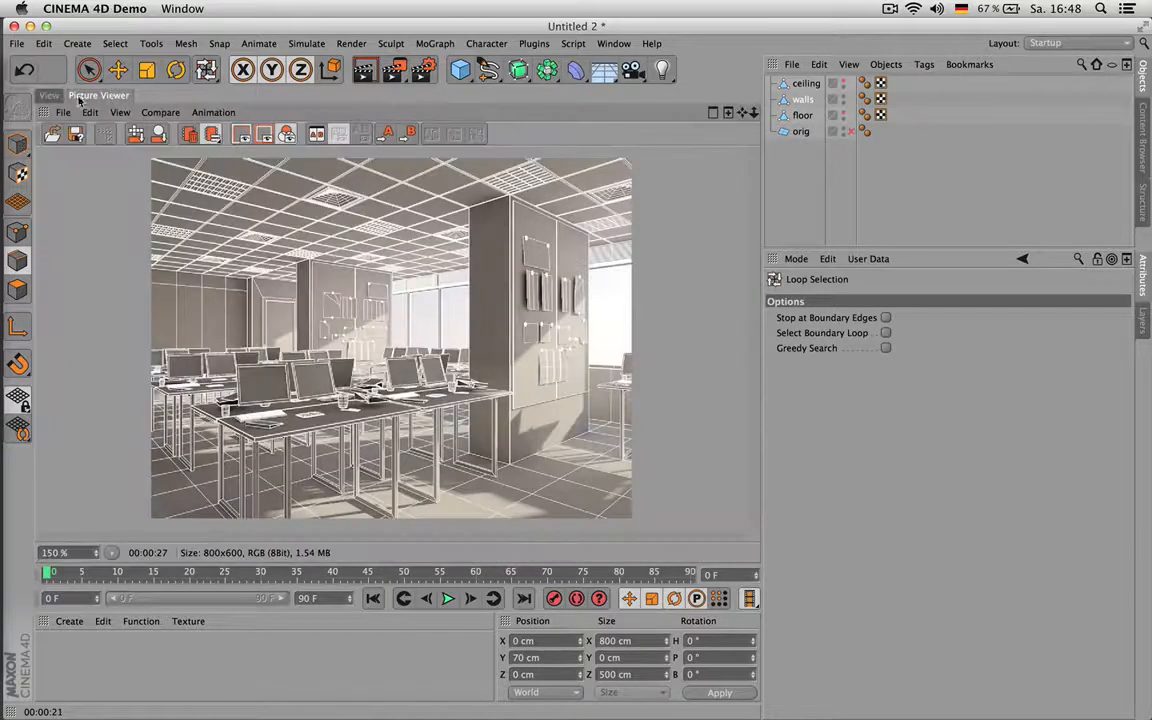
left_click(50, 95)
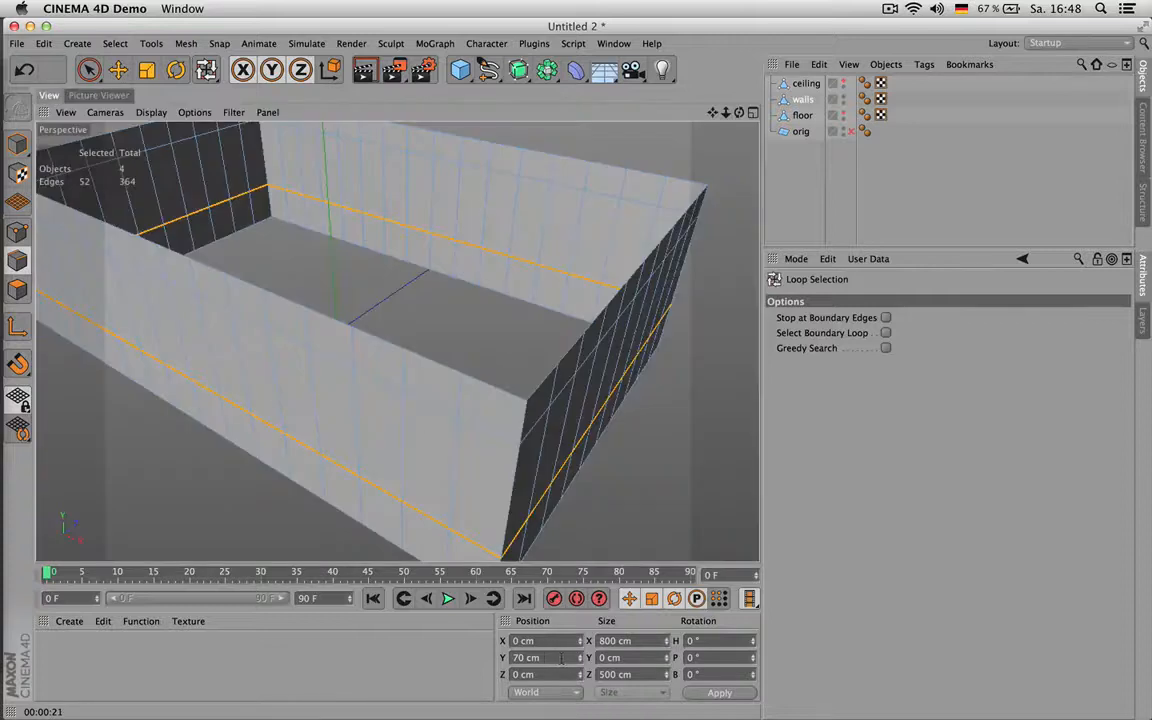
type("90")
key("Return")
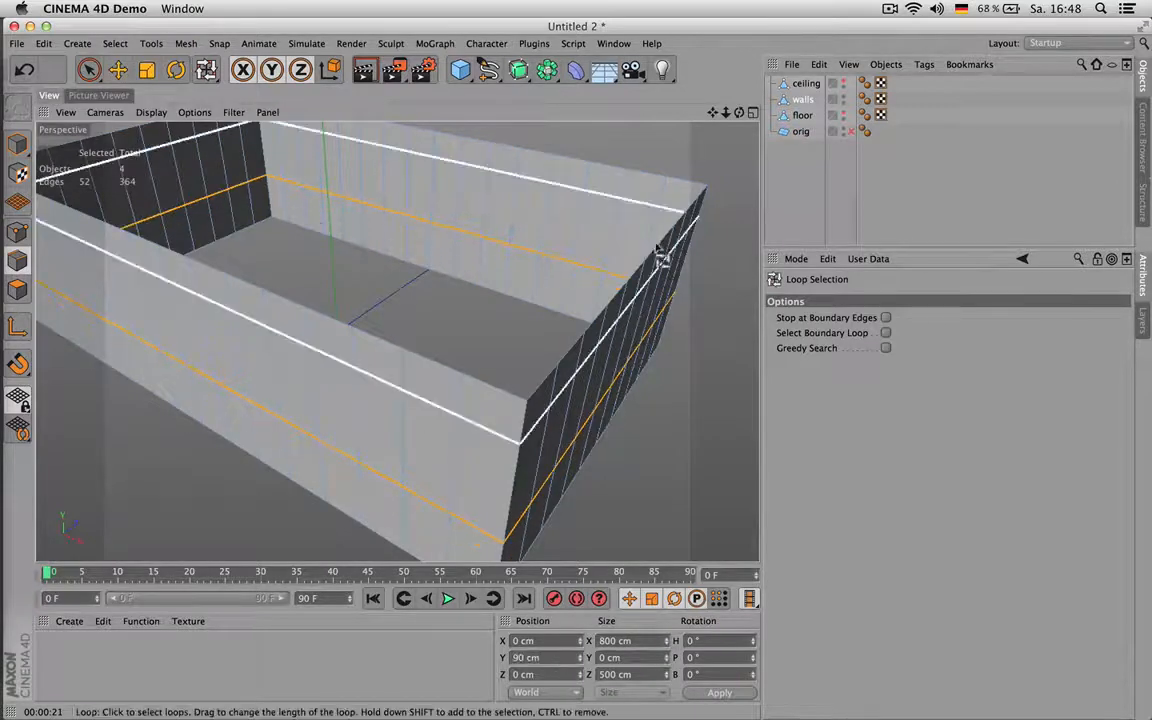
left_click(543, 657)
type("85")
key("Return")
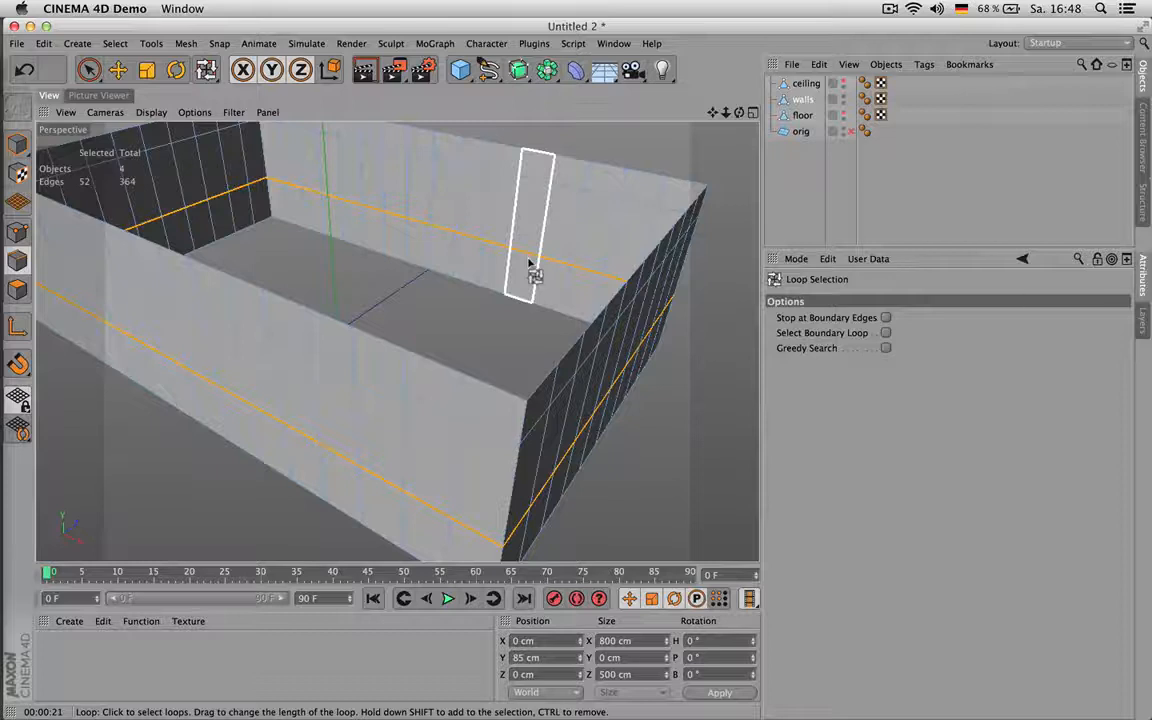
left_click_drag(712, 113, 683, 175)
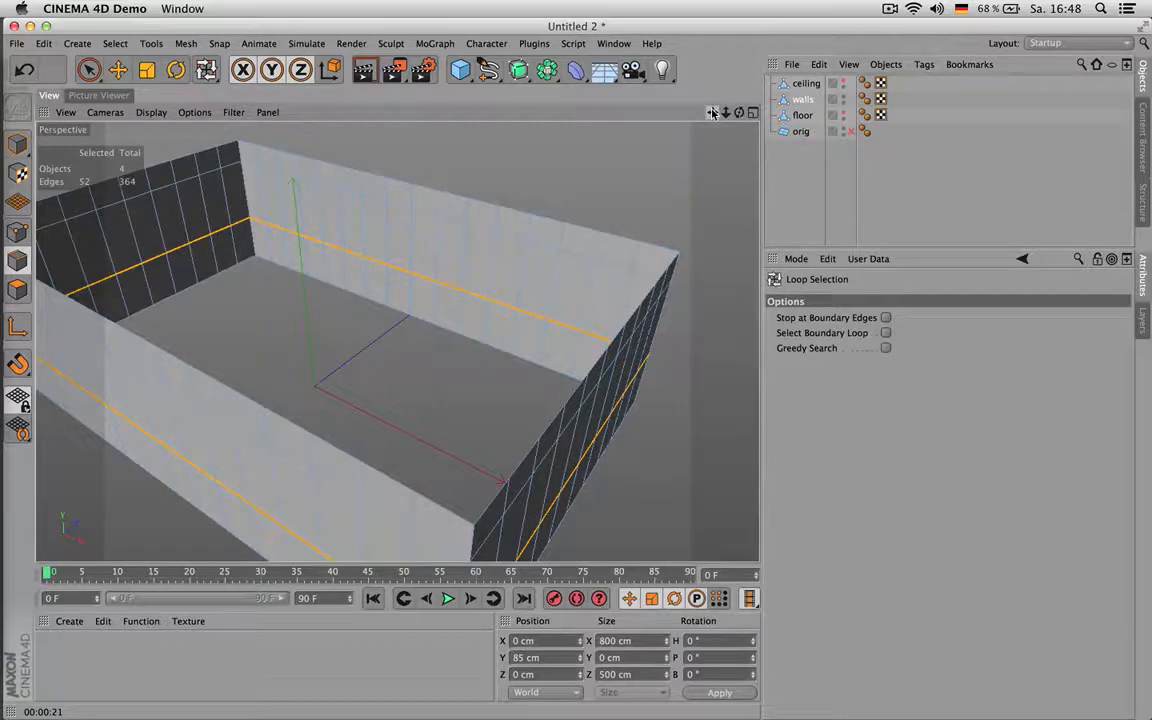
left_click_drag(713, 113, 748, 93)
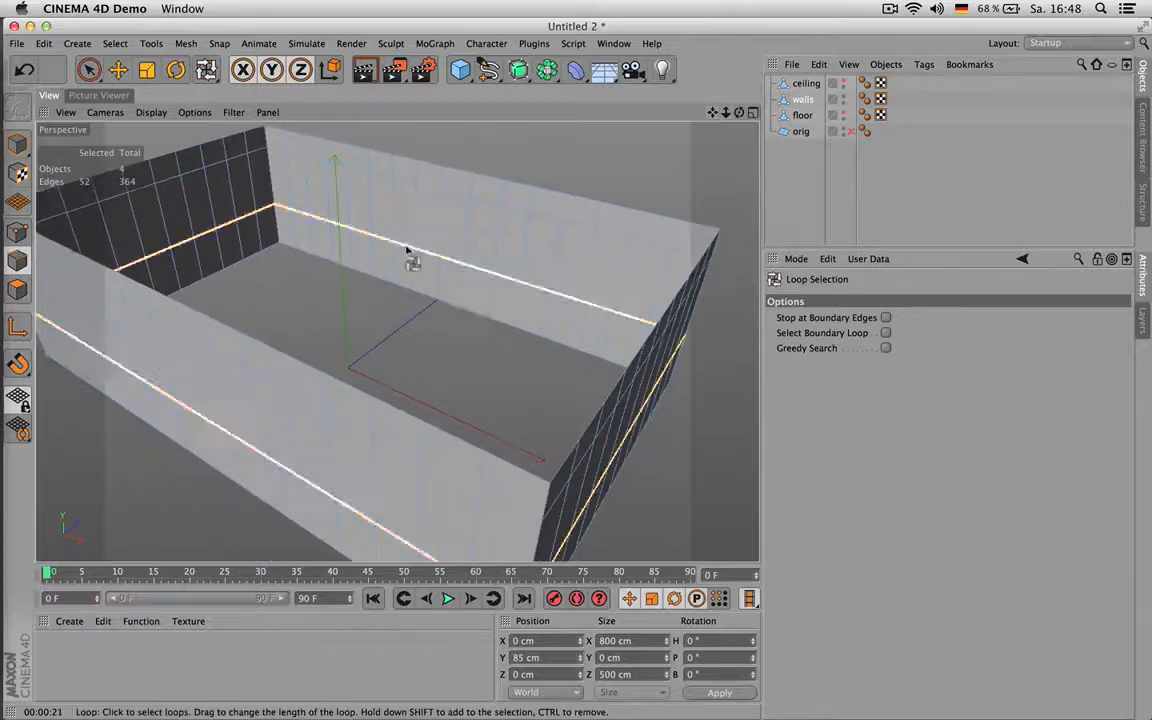